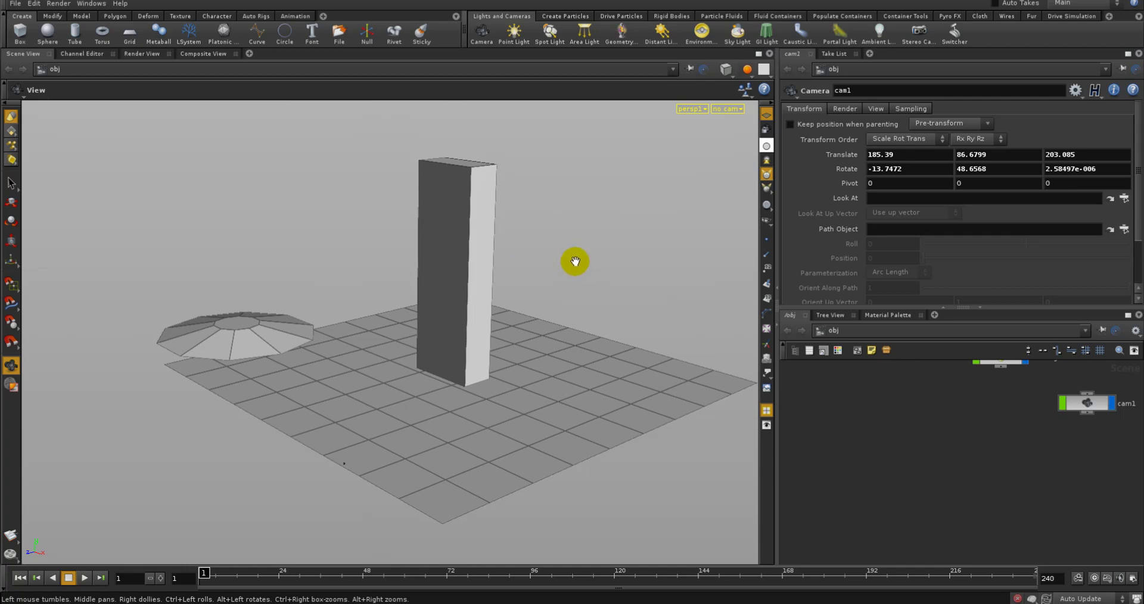
Close the tree view, material palette, take list and camera parameter panes, keeping only the scene view and network editor.
left_click(854, 316)
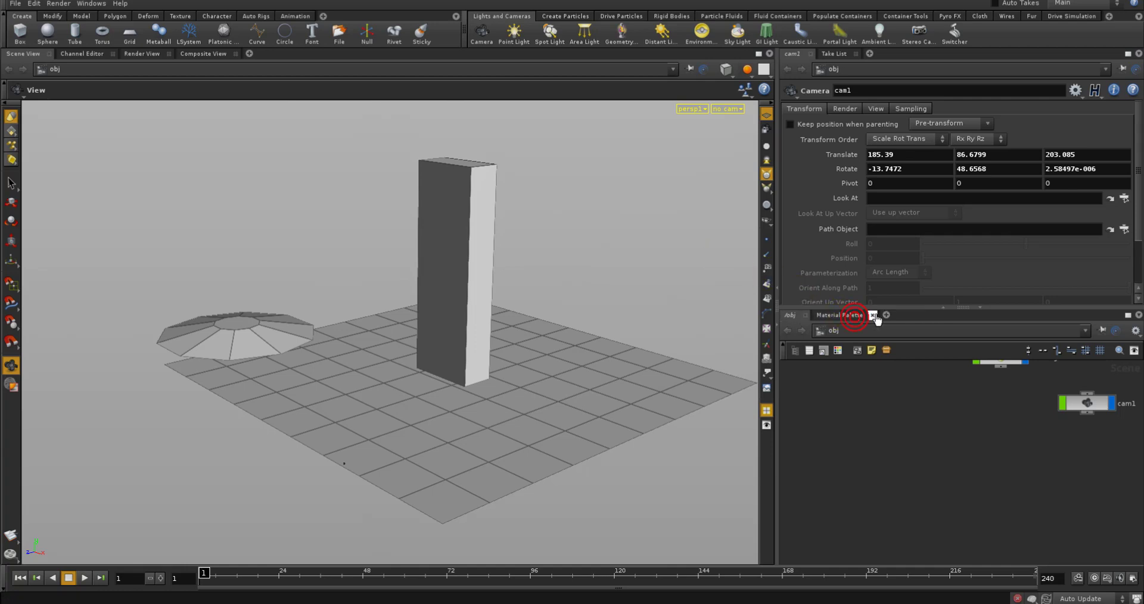
left_click(873, 316)
left_click(856, 54)
left_click(814, 54)
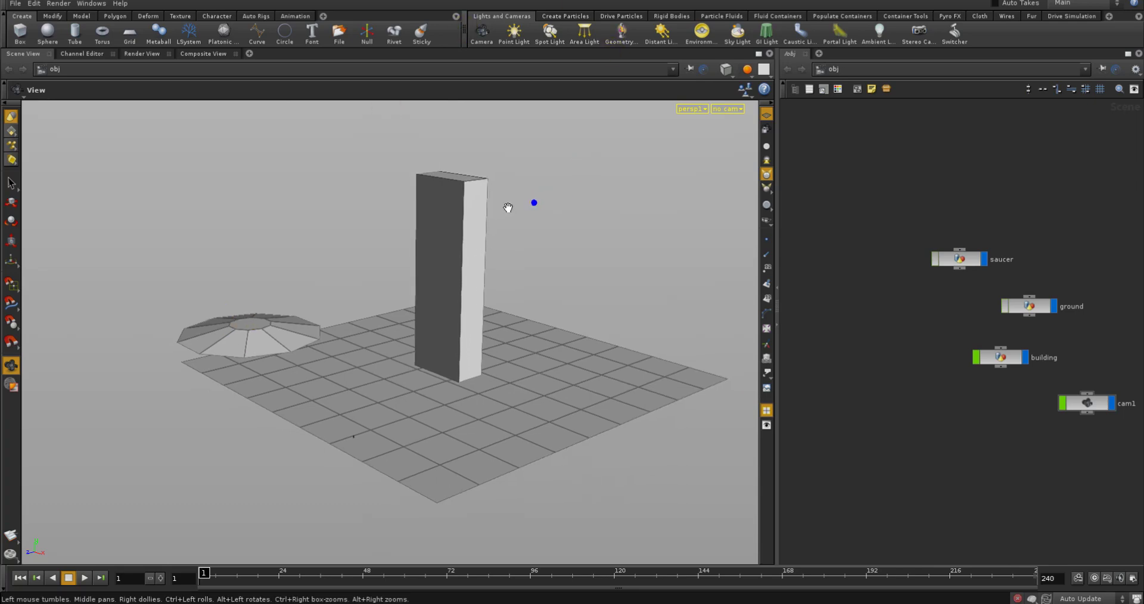
Examine the saucer, building and ground from several angles together with their object nodes in the network.
left_click_drag(508, 205, 469, 247)
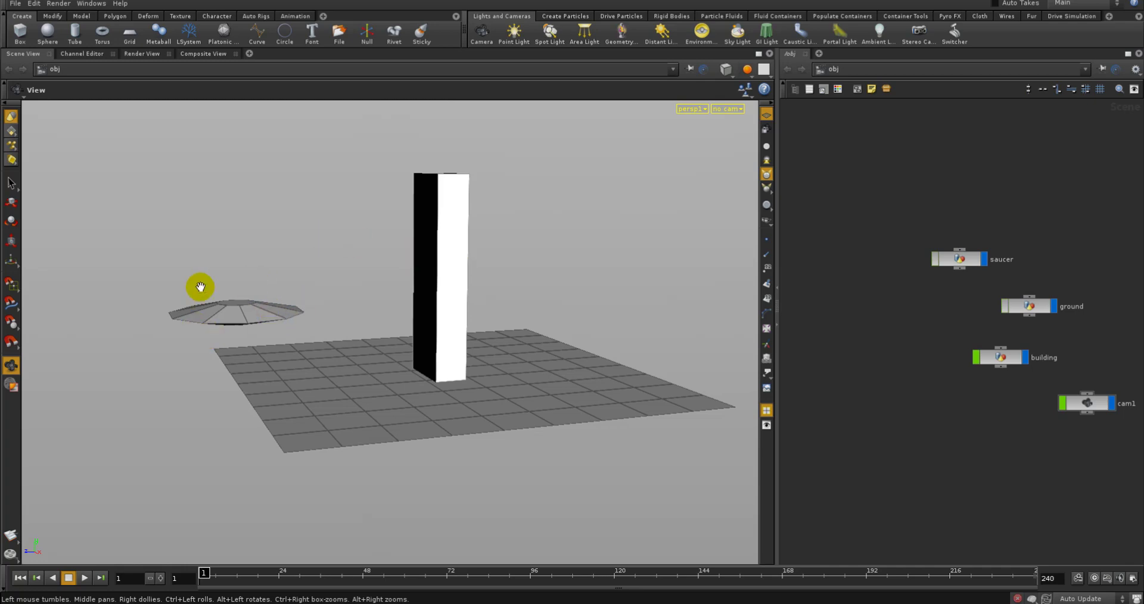
left_click_drag(274, 297, 396, 337)
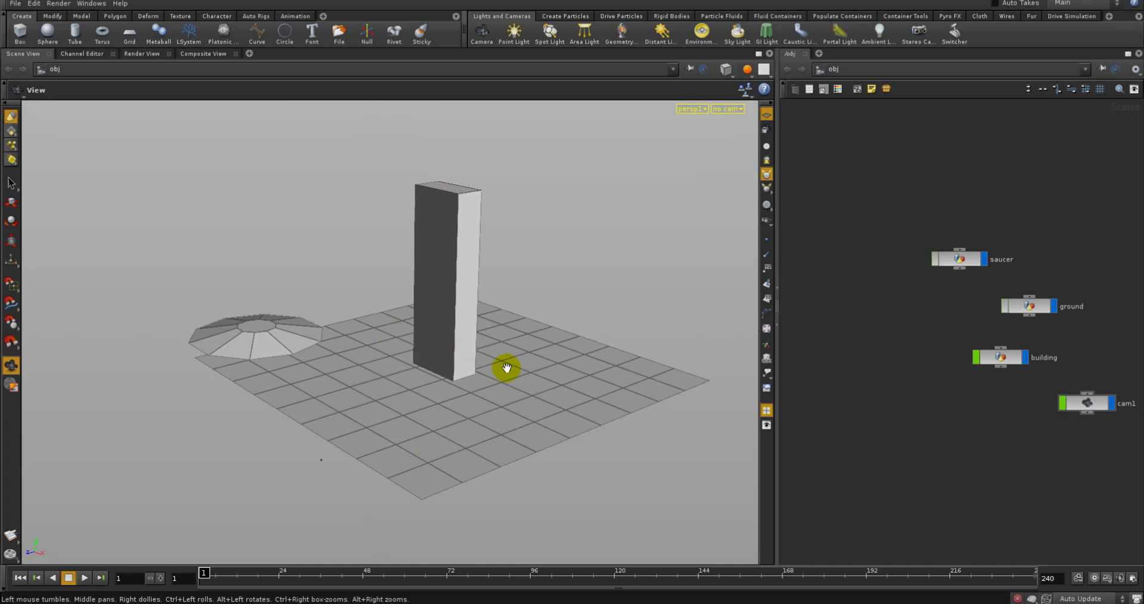
left_click_drag(506, 369, 443, 374)
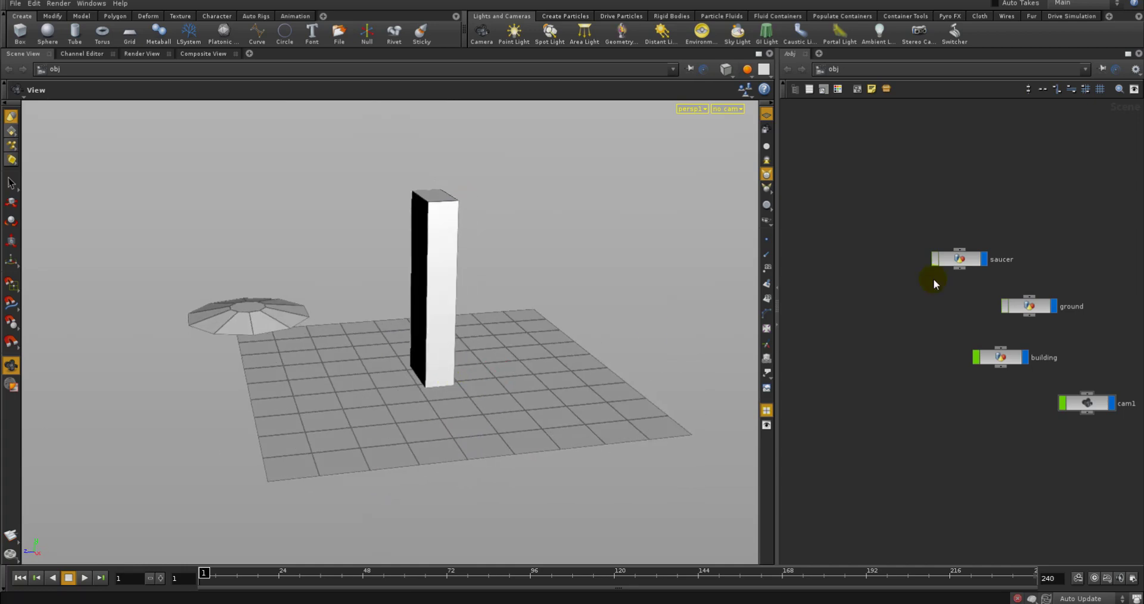
middle_click_drag(934, 278, 866, 310)
left_click(891, 280)
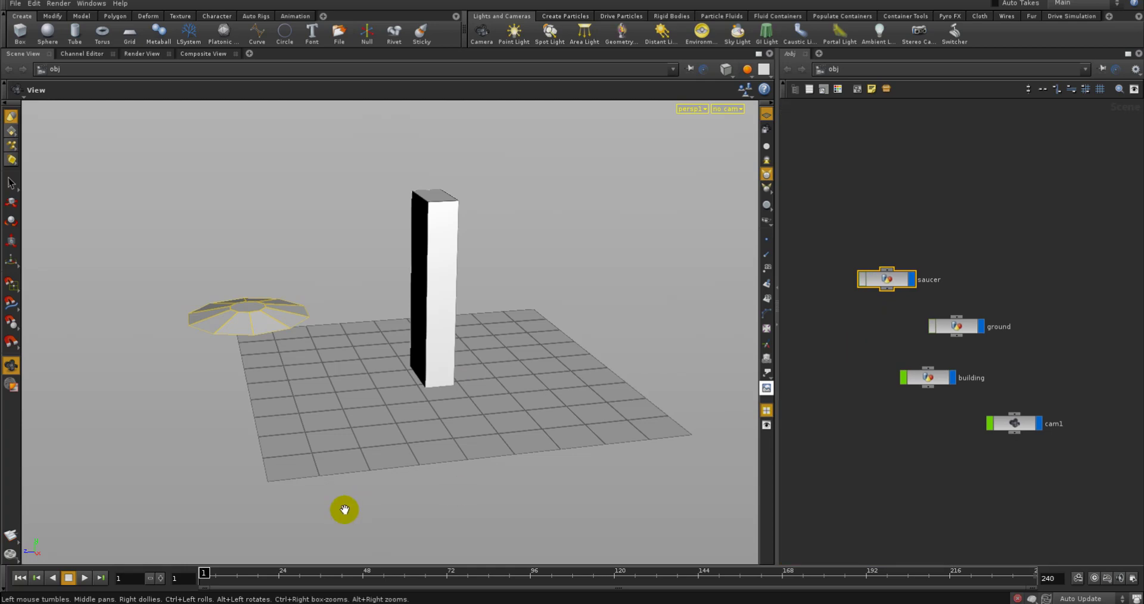
left_click_drag(283, 575, 46, 548)
right_click_drag(820, 362, 818, 351)
left_click(819, 352)
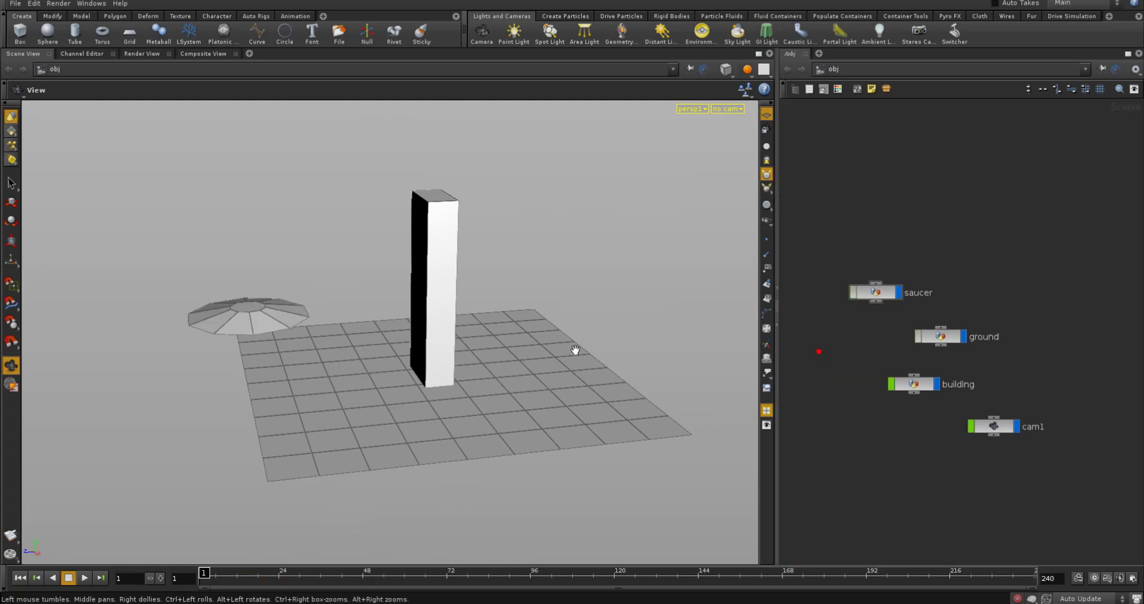
left_click_drag(355, 351, 362, 352)
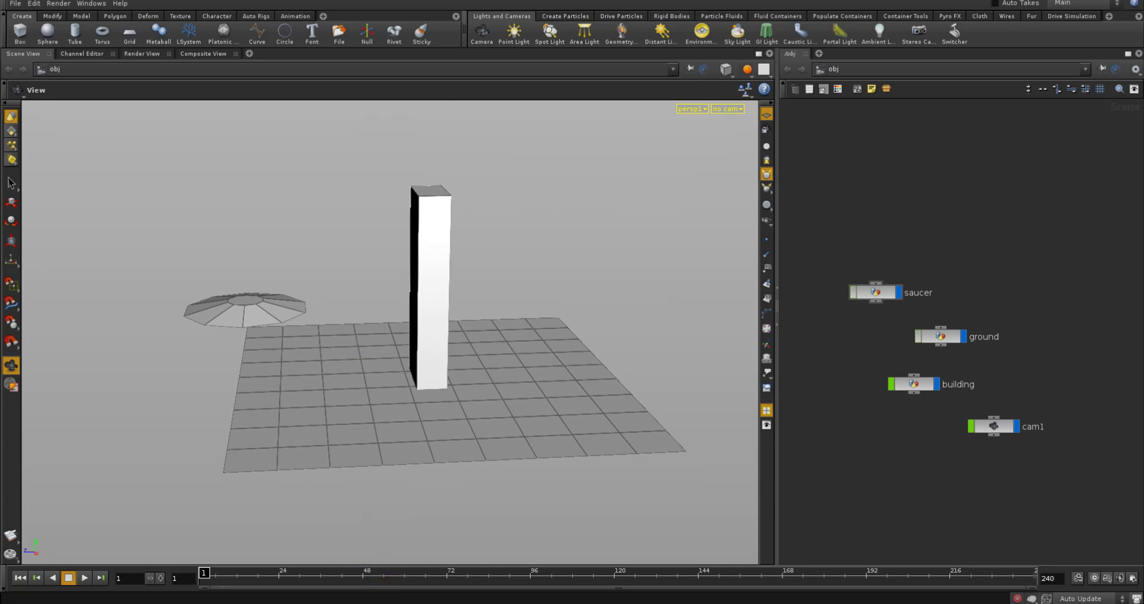
Switch to the maximized saucer_crash_v01.hip scene and review the saucer object's animation and keyframes, returning to frame 1.
left_click(335, 562)
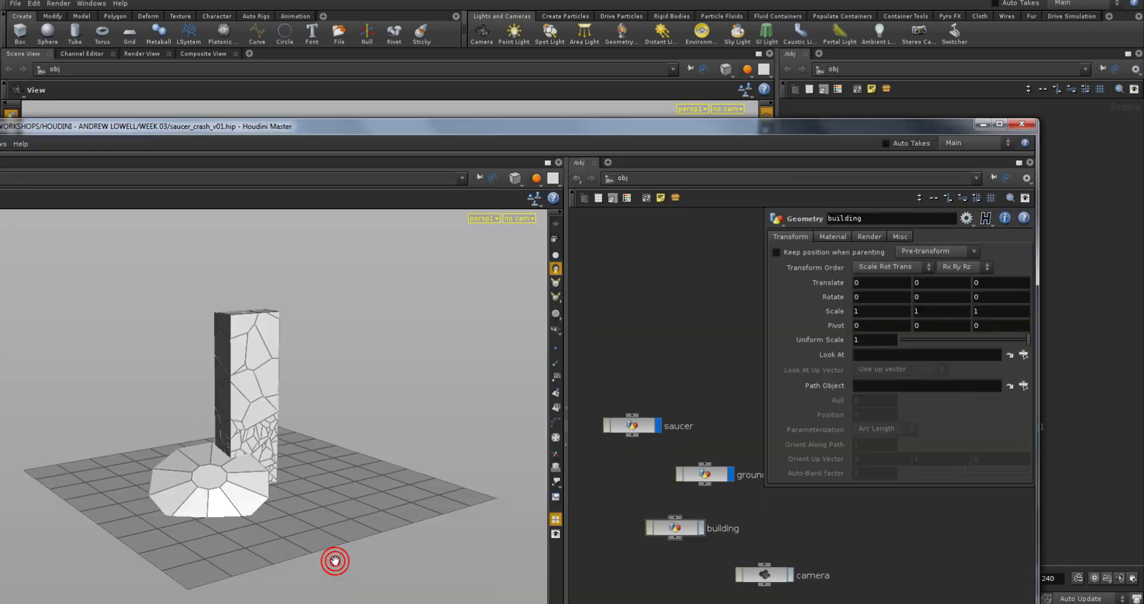
double_click(534, 126)
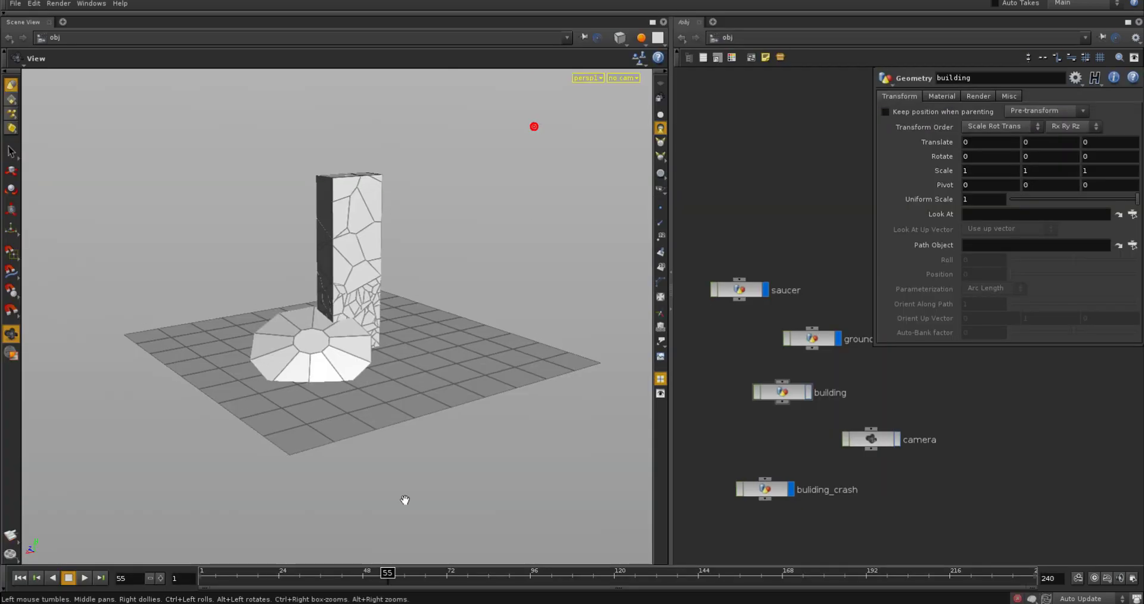
mouse_move(276, 571)
left_mouse_down()
mouse_move(204, 575)
mouse_move(378, 576)
mouse_move(268, 575)
left_mouse_up()
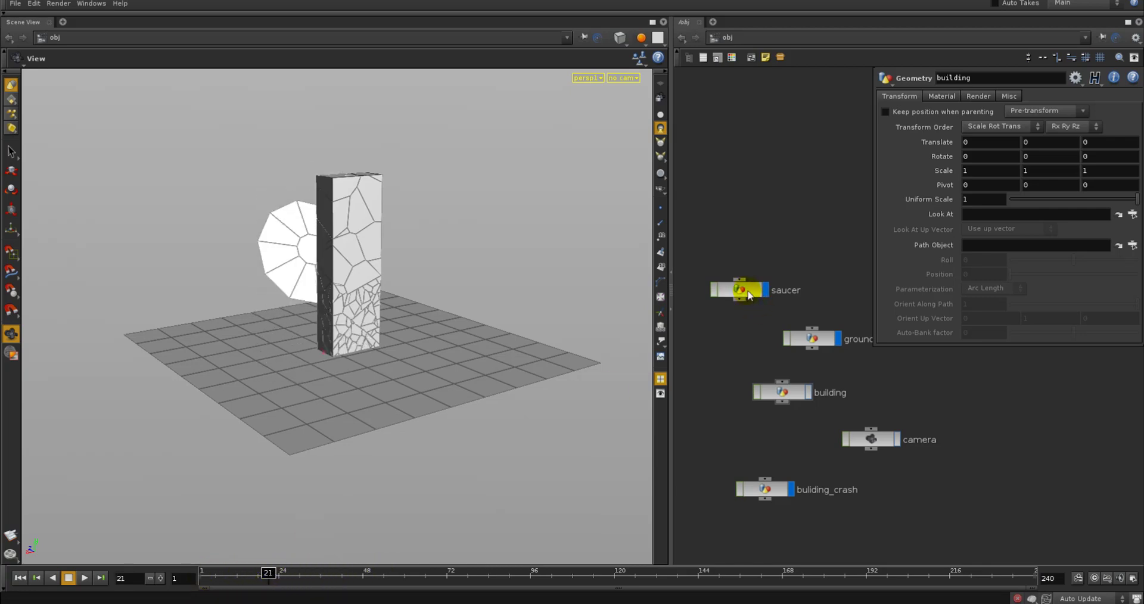
left_click(749, 295)
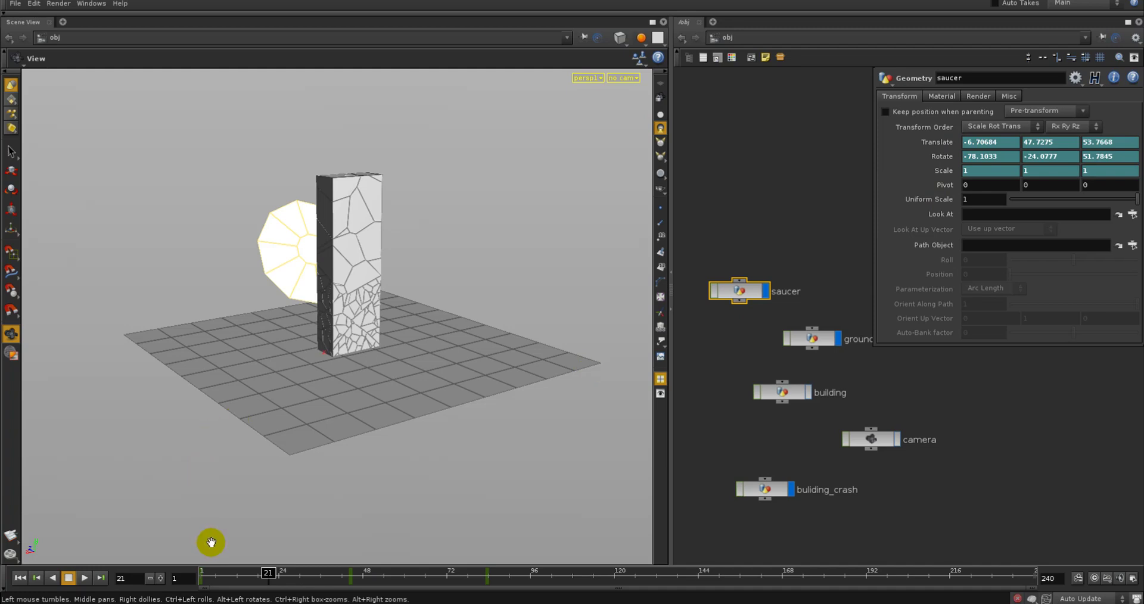
left_click_drag(230, 571, 134, 571)
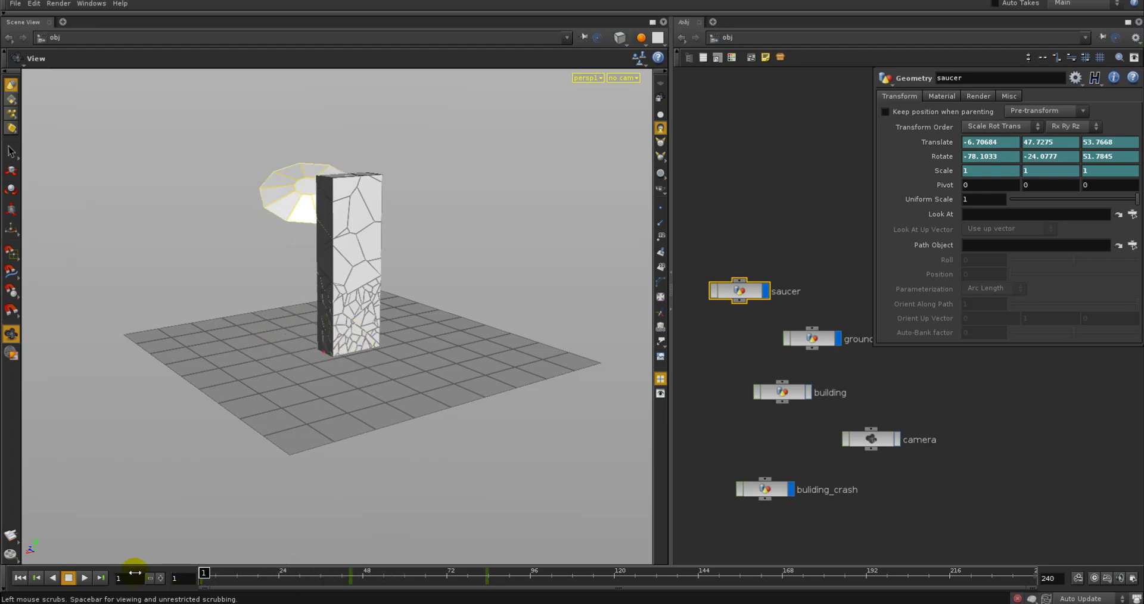
Hide the building_crash object, display the intact building object, and scrub the saucer's flight to frame 23.
left_click(782, 493)
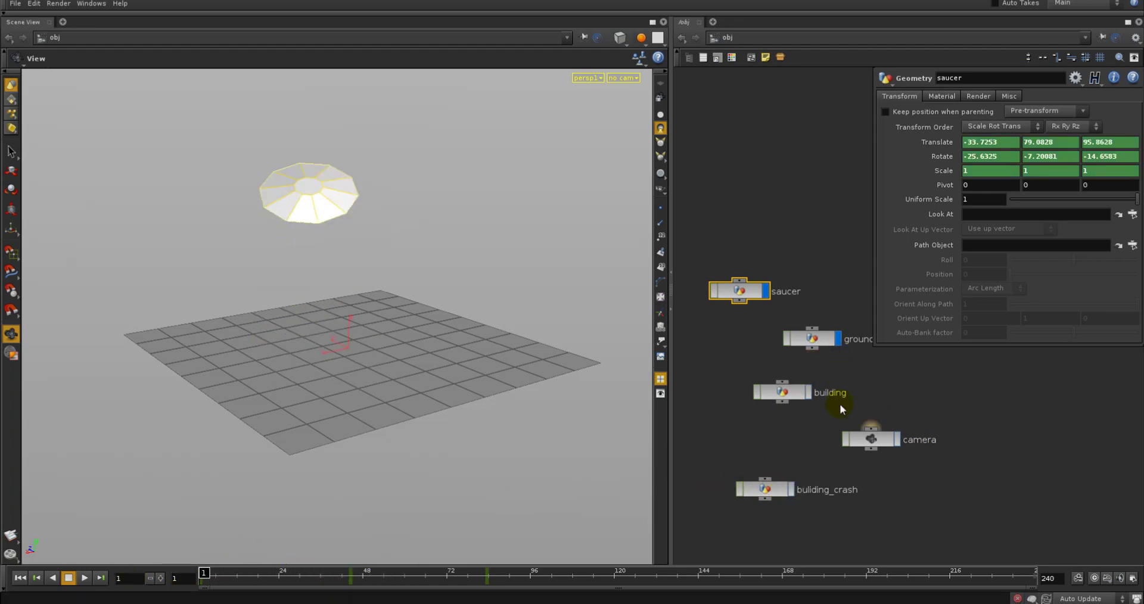
left_click(808, 392)
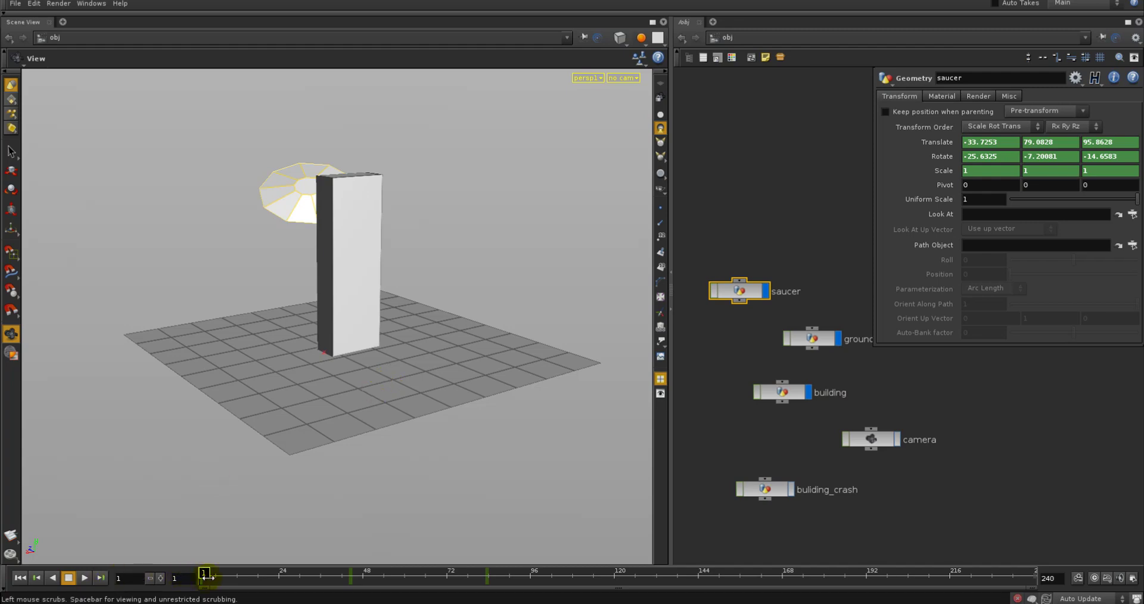
left_click_drag(208, 576, 212, 553)
left_click_drag(317, 554, 277, 563)
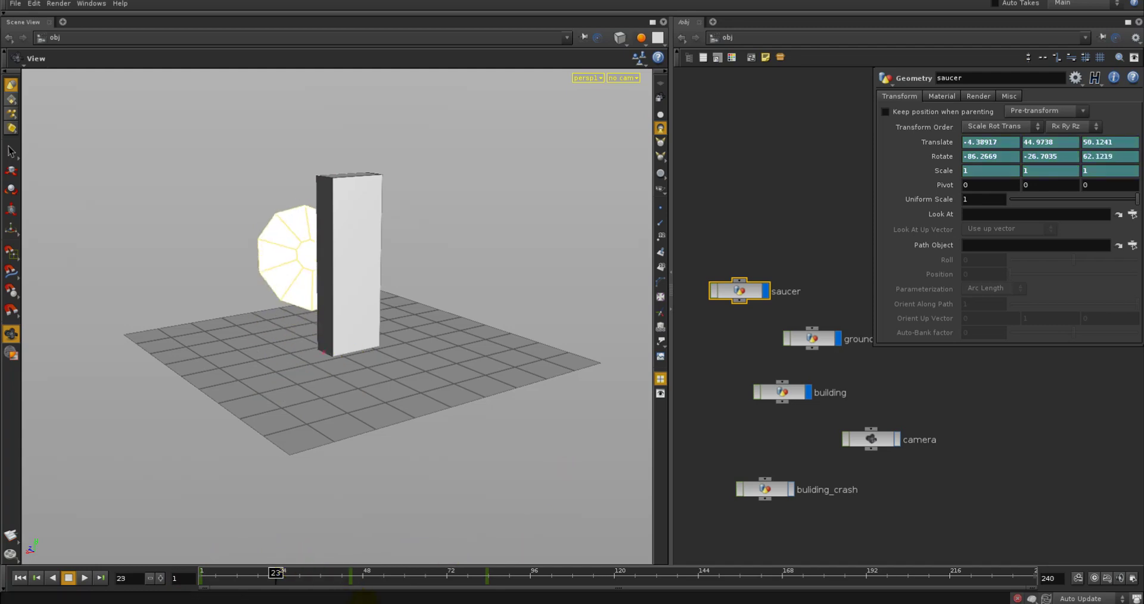
Switch back to the scene containing cam1, enable real-time playback, and play the timeline briefly before stopping it.
mouse_move(256, 585)
left_click(470, 570)
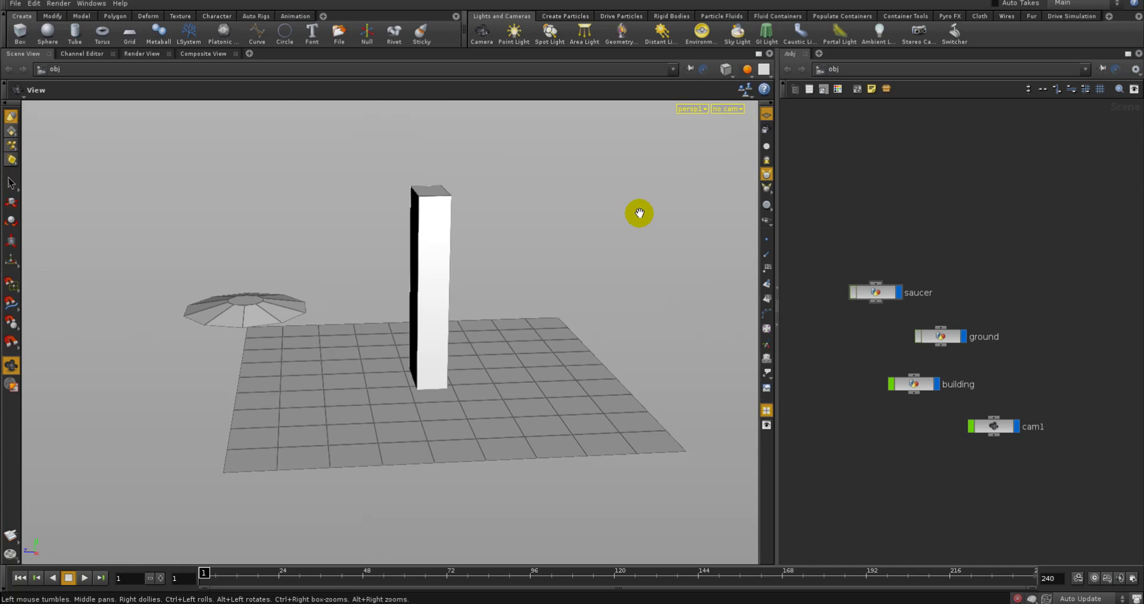
left_click(1094, 579)
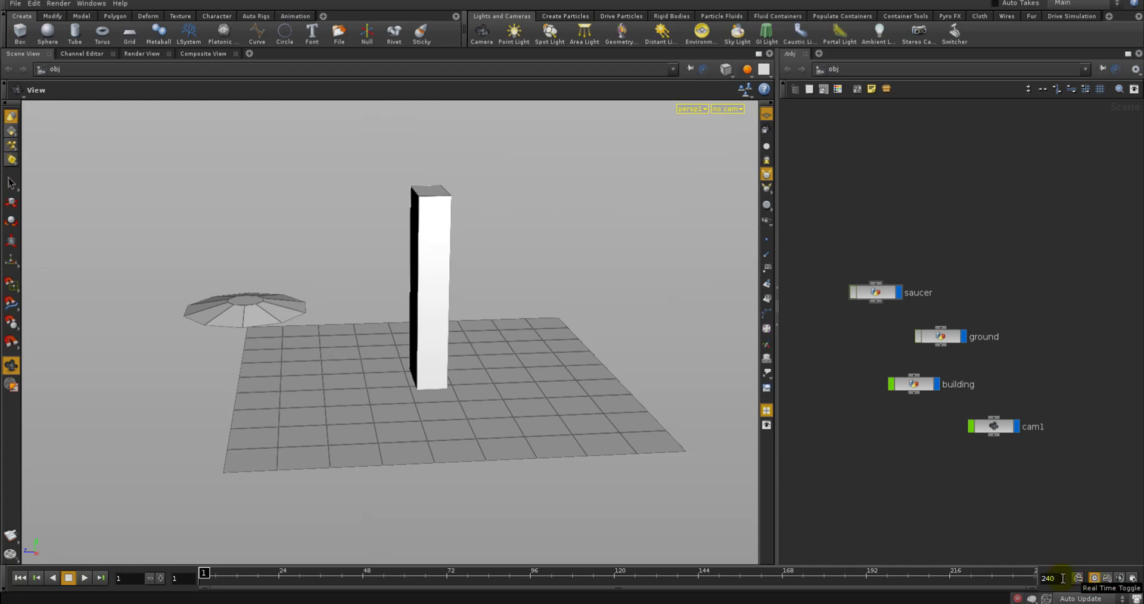
left_click(84, 578)
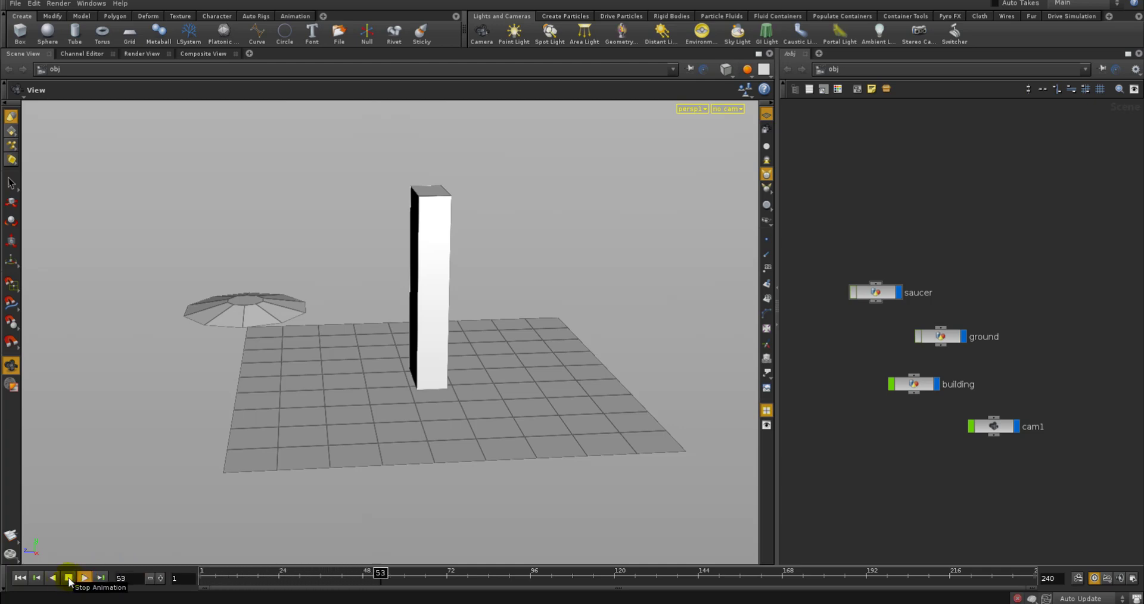
left_click(69, 578)
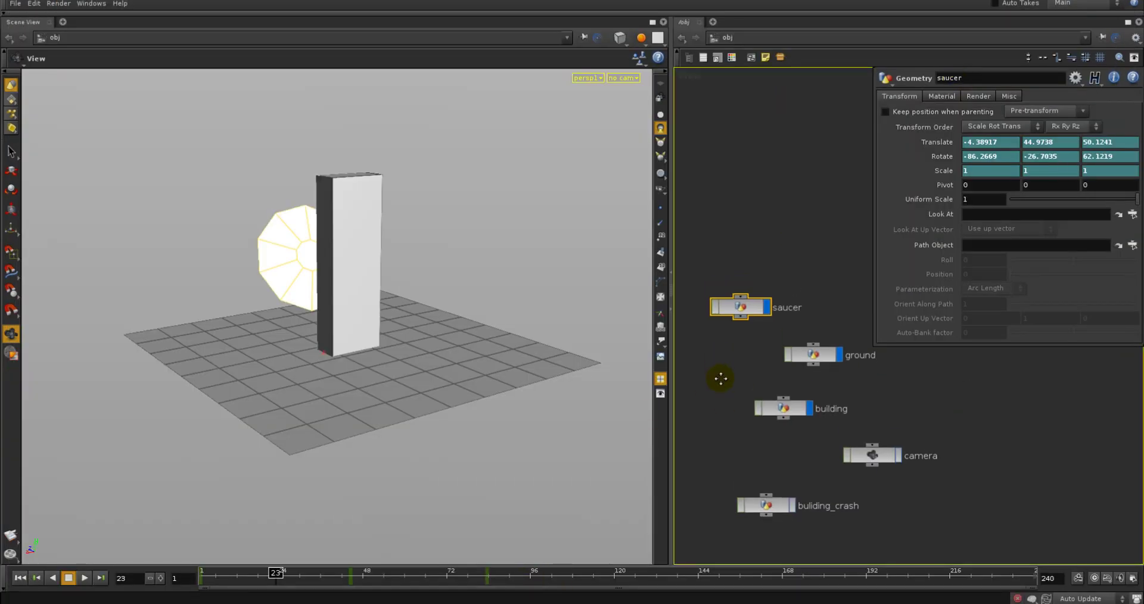
In the saucer_crash_v01.hip scene, deselect the saucer, enable real-time playback, and play its animation from frame 1 before stopping.
middle_click_drag(721, 378, 721, 381)
left_click(718, 379)
left_click(1098, 579)
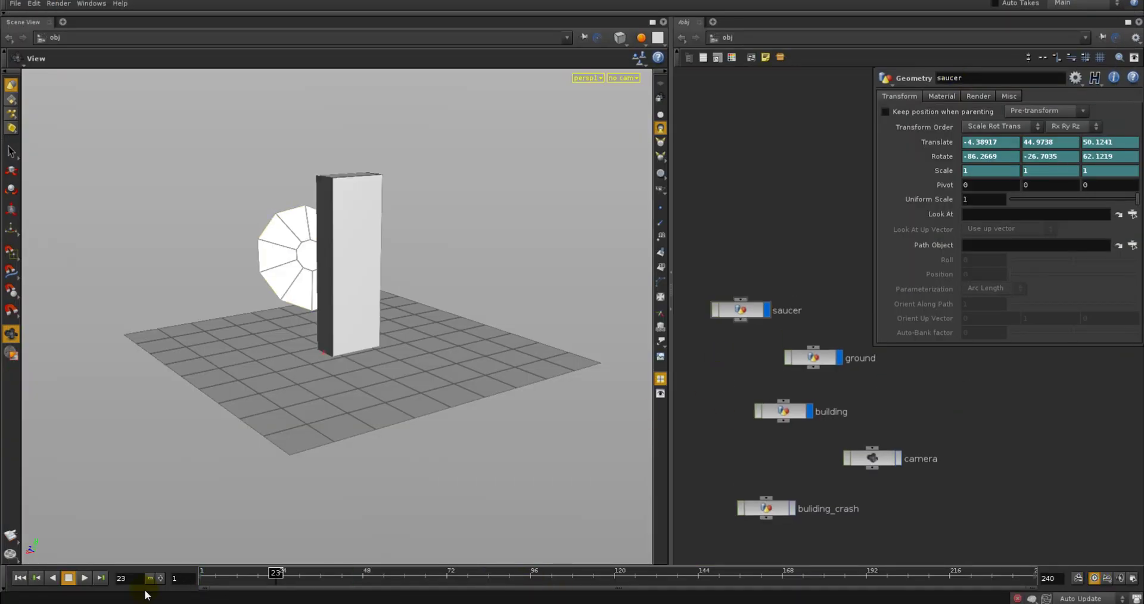
left_click(203, 575)
left_click(84, 578)
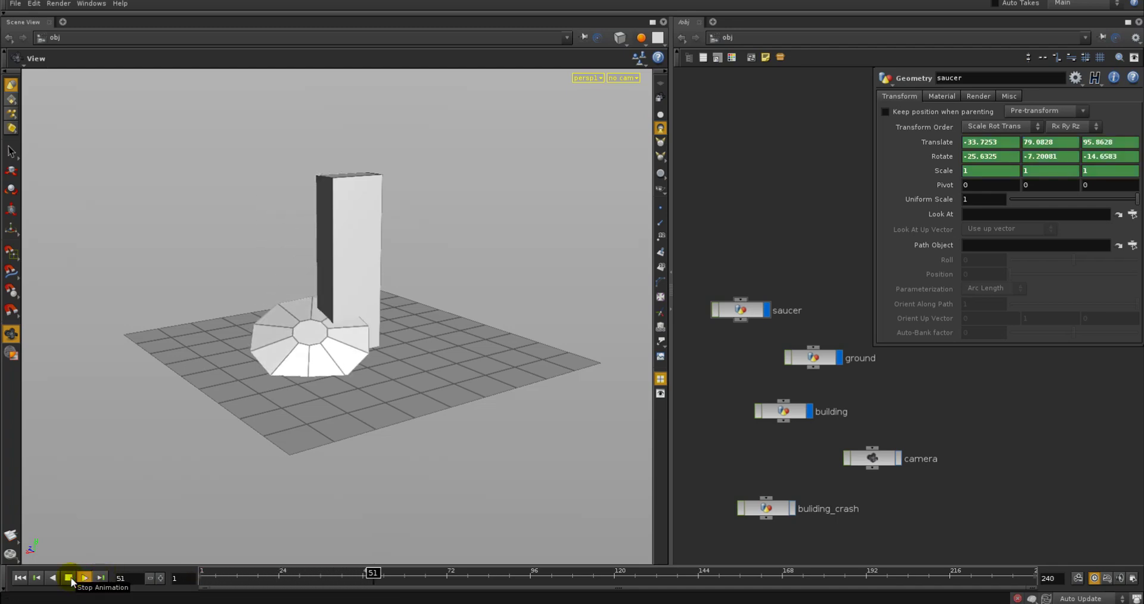
left_click(70, 580)
Review the saucer's crash path near the building by replaying its animation twice from frame 1.
right_click_drag(320, 299, 396, 304)
left_click_drag(392, 301, 530, 359)
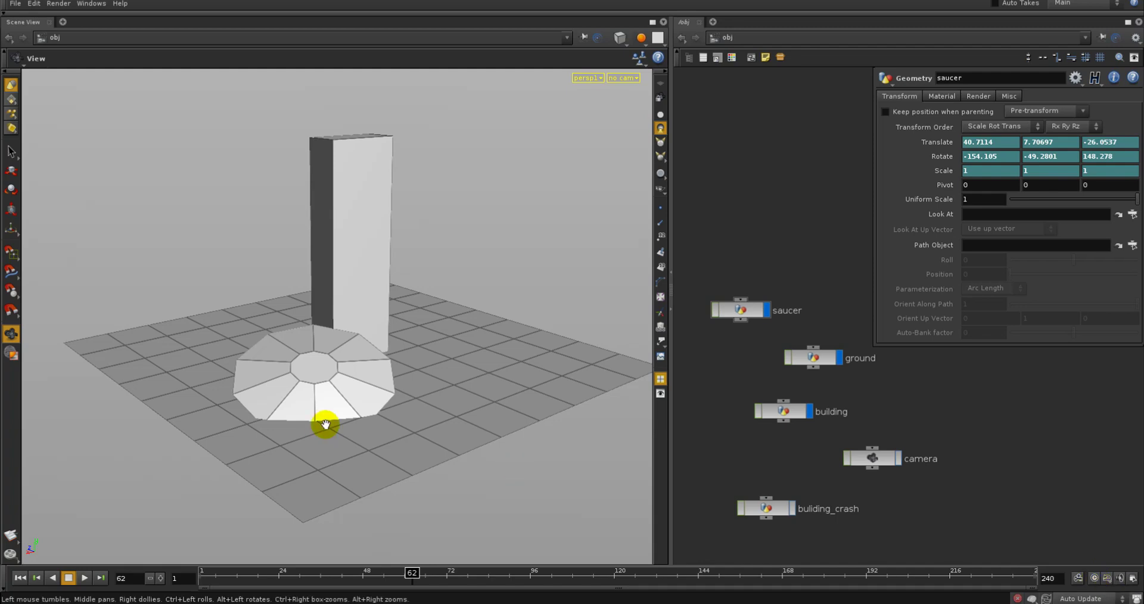
left_click_drag(227, 577, 169, 579)
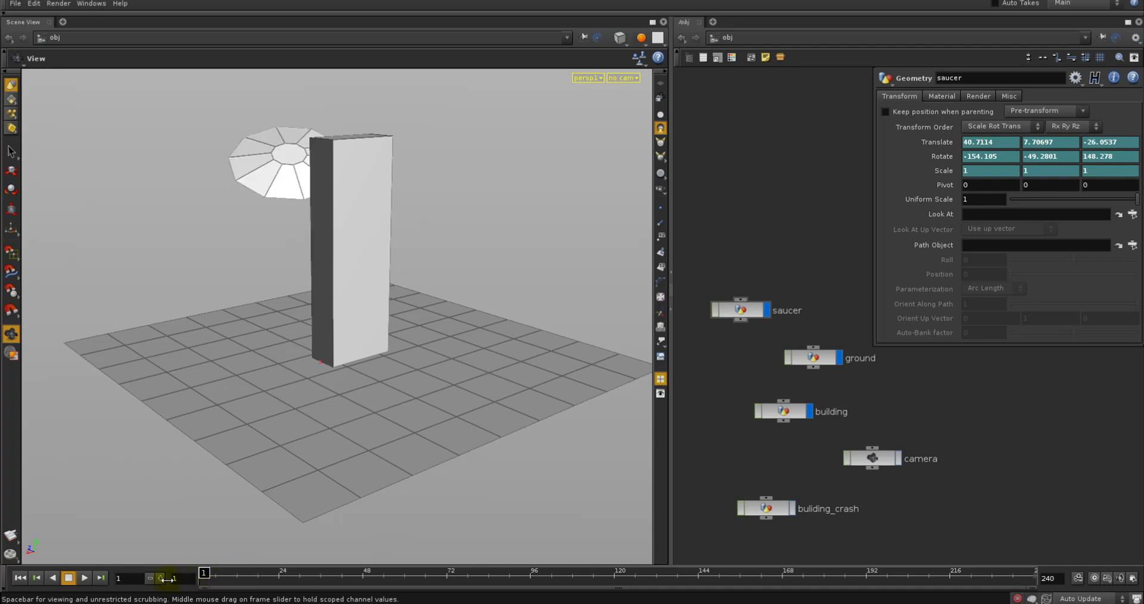
left_click(84, 578)
left_click(68, 578)
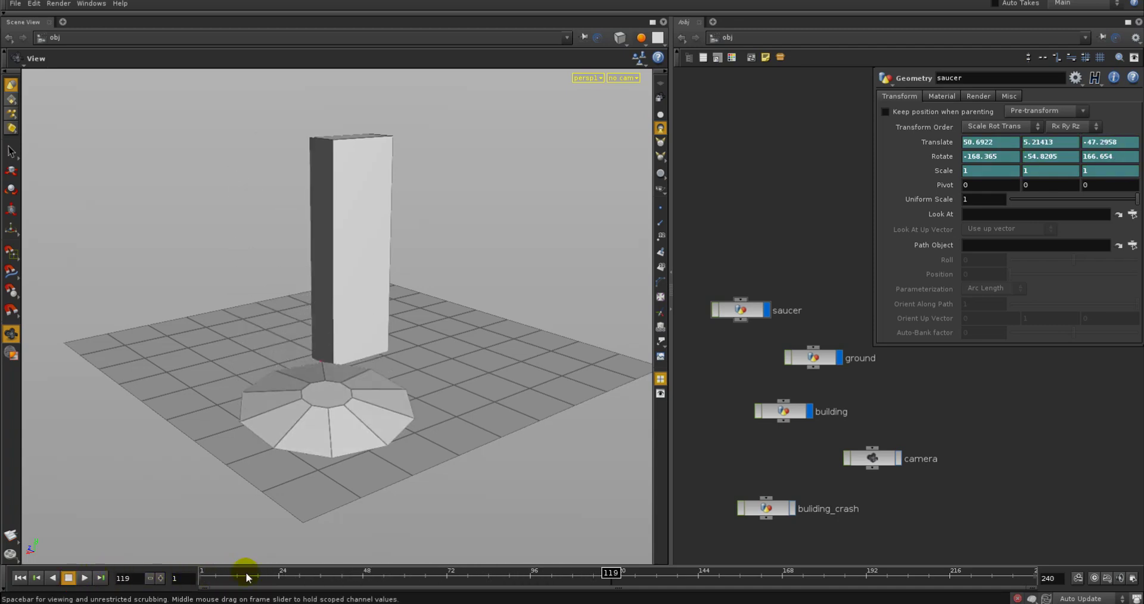
left_click_drag(241, 575, 204, 575)
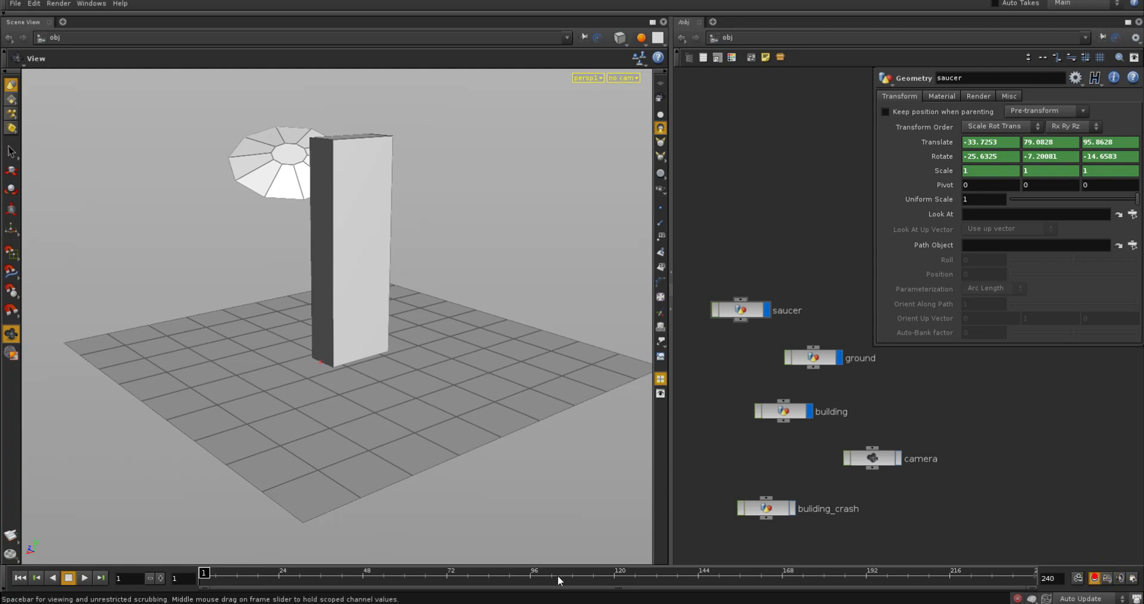
left_click(84, 578)
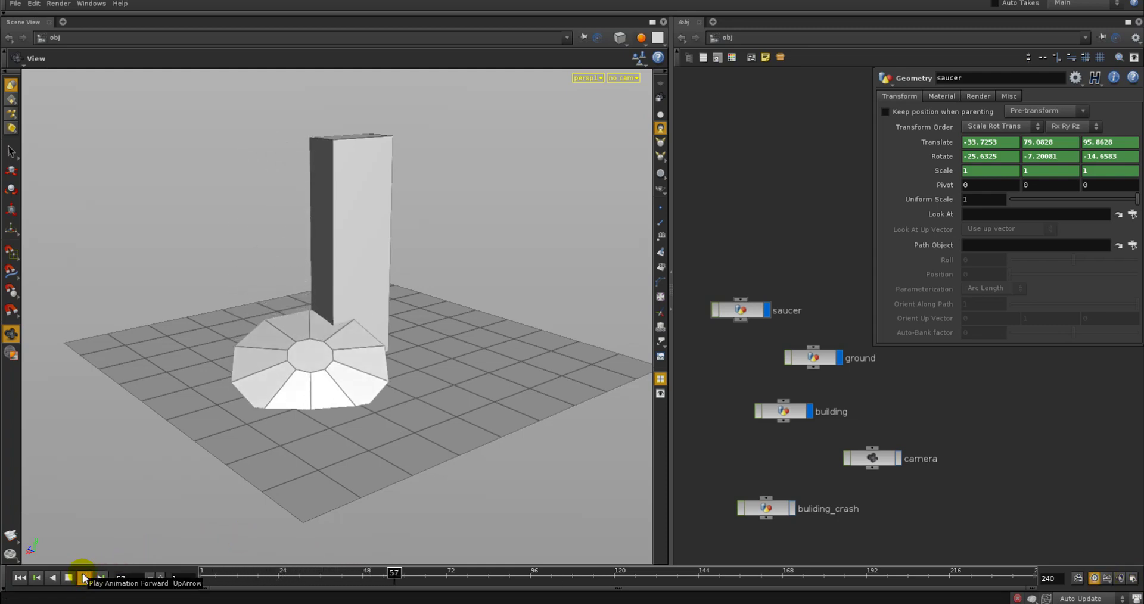
left_click(84, 578)
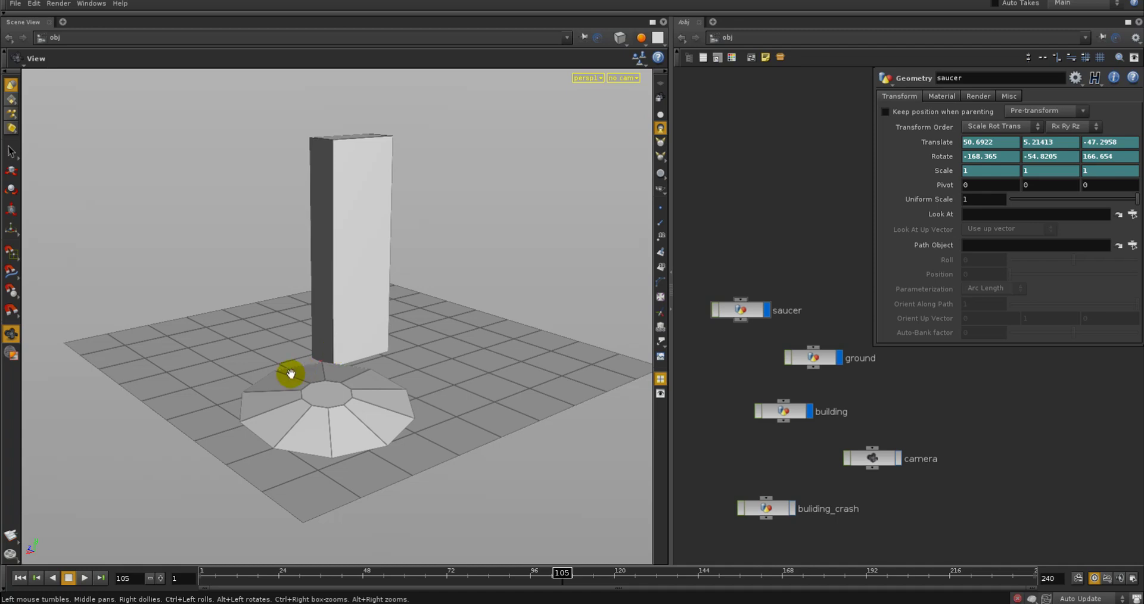
Return to frame 1, examine the saucer and building up close, and check the ground object's parameters.
left_click(197, 576)
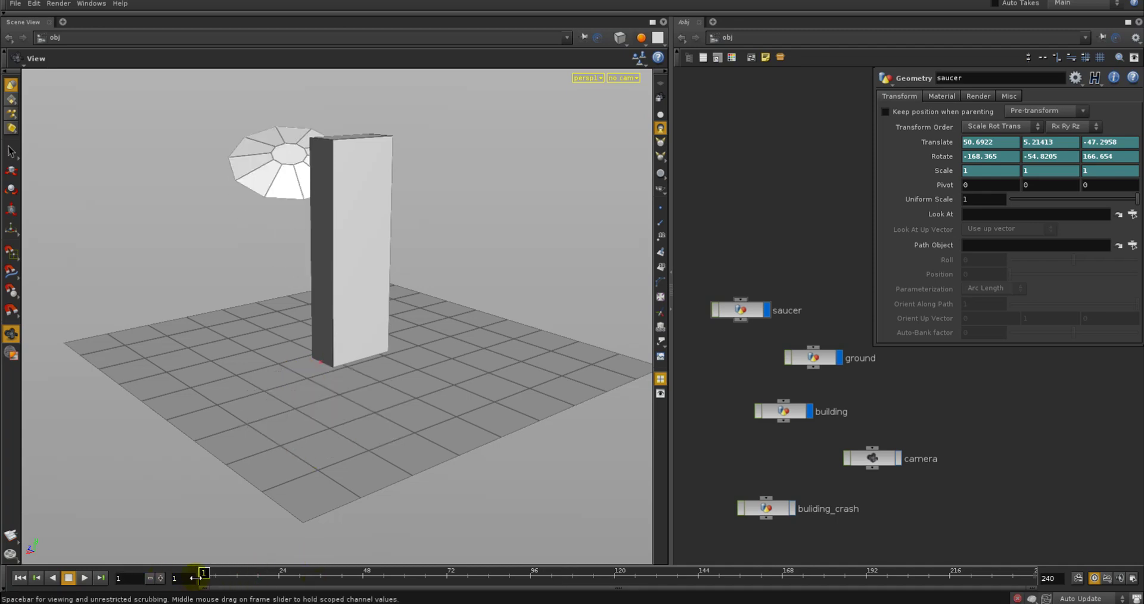
mouse_move(195, 577)
left_mouse_down()
mouse_move(320, 575)
mouse_move(160, 579)
mouse_move(366, 569)
mouse_move(208, 574)
mouse_move(291, 586)
mouse_move(322, 576)
mouse_move(202, 576)
left_mouse_up()
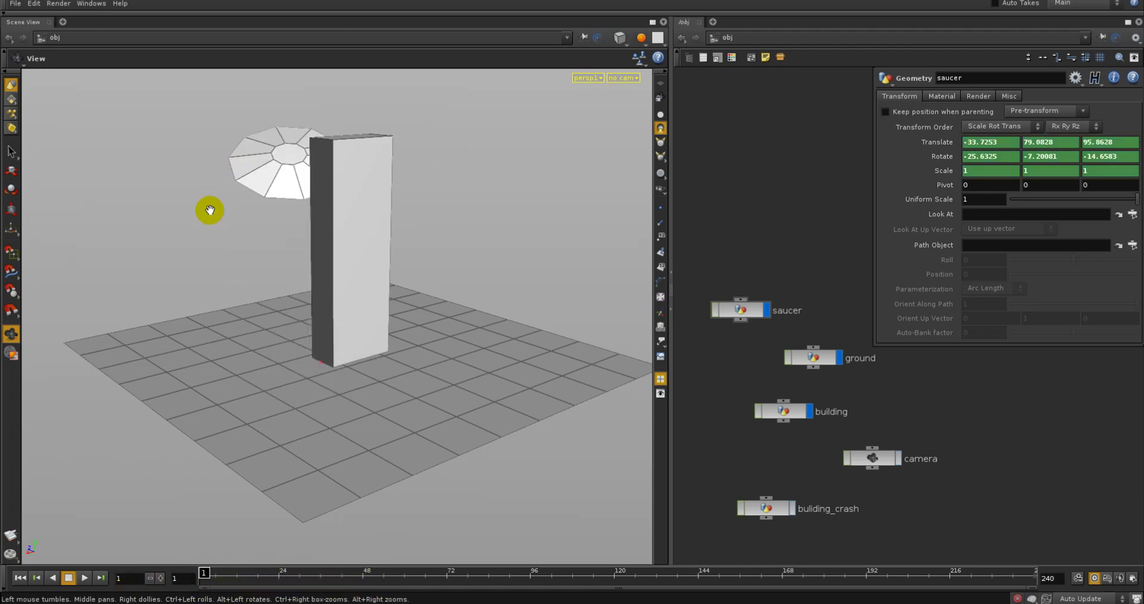
right_click_drag(231, 213, 299, 214)
left_click_drag(304, 216, 322, 224)
middle_click_drag(322, 225, 373, 319)
right_click_drag(373, 320, 358, 314)
left_click_drag(352, 311, 340, 310)
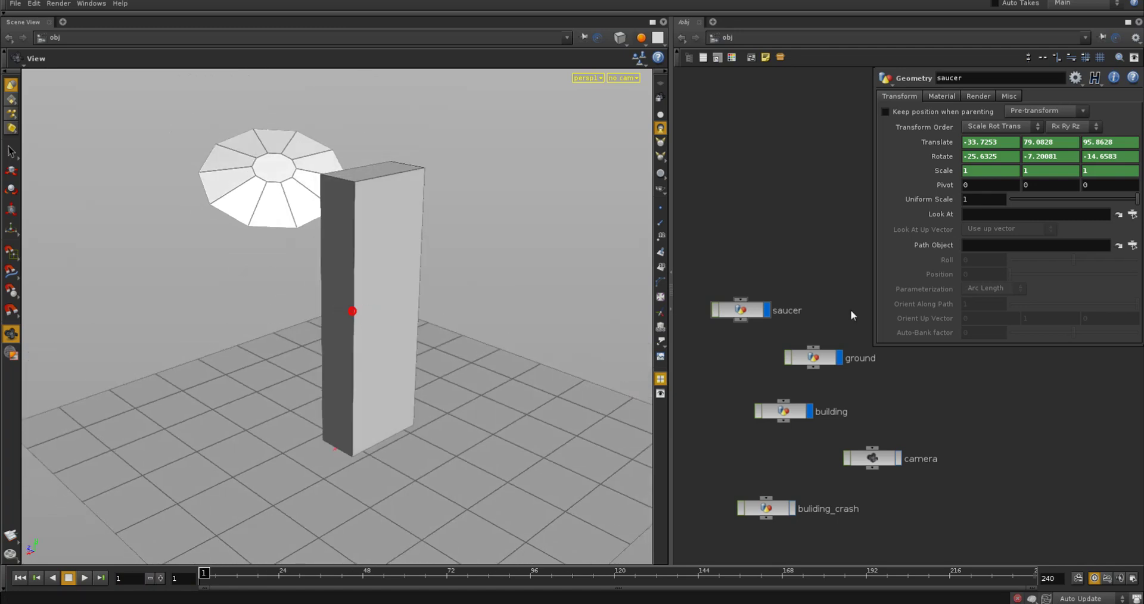
left_click(822, 357)
left_click(817, 287)
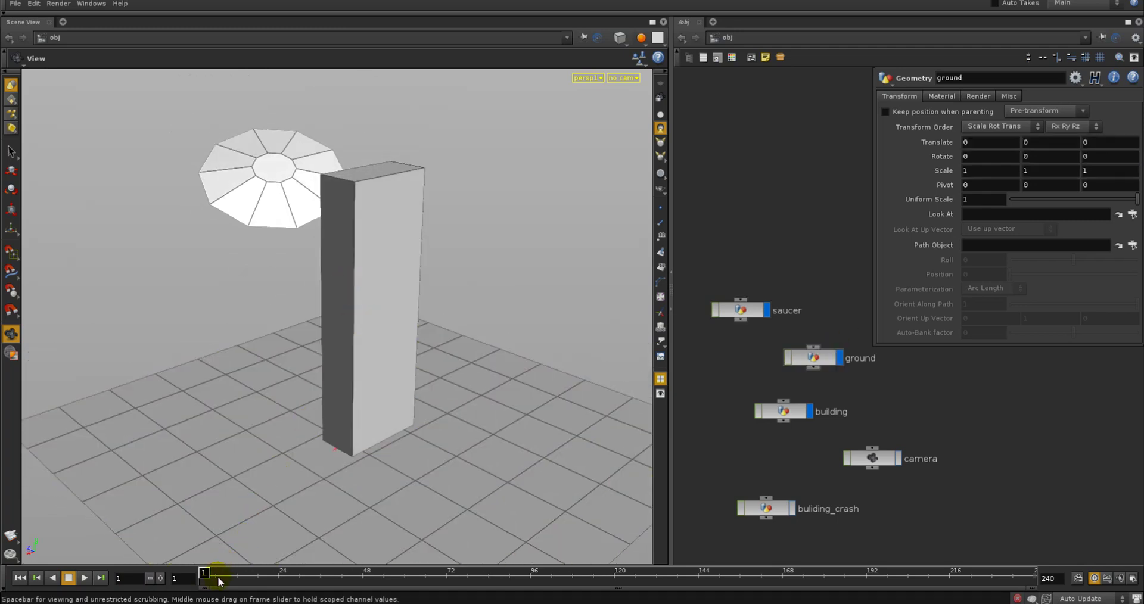
Scrub the saucer's animation to frame 41 and back to frame 24, and examine its approach to the building from the side.
left_click_drag(218, 576, 338, 573)
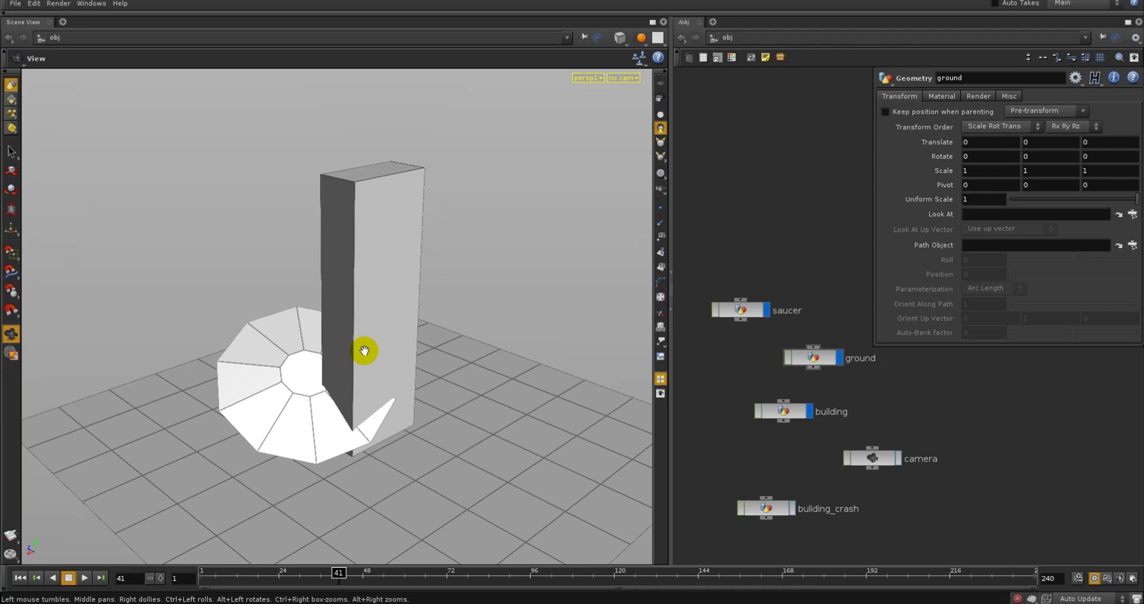
left_click_drag(326, 577, 276, 536)
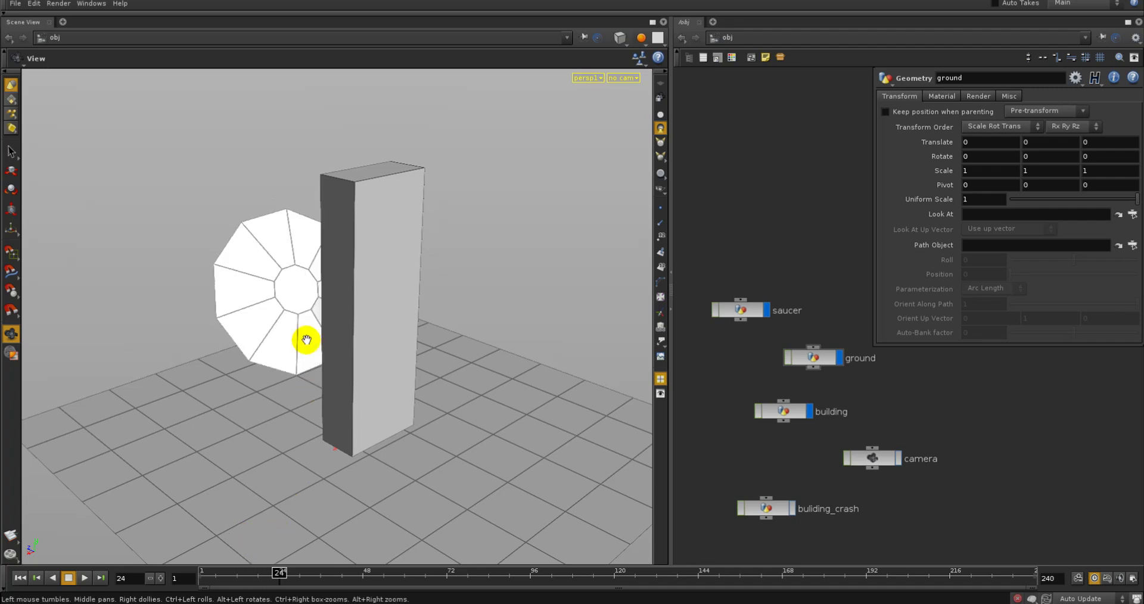
left_click_drag(306, 340, 340, 329)
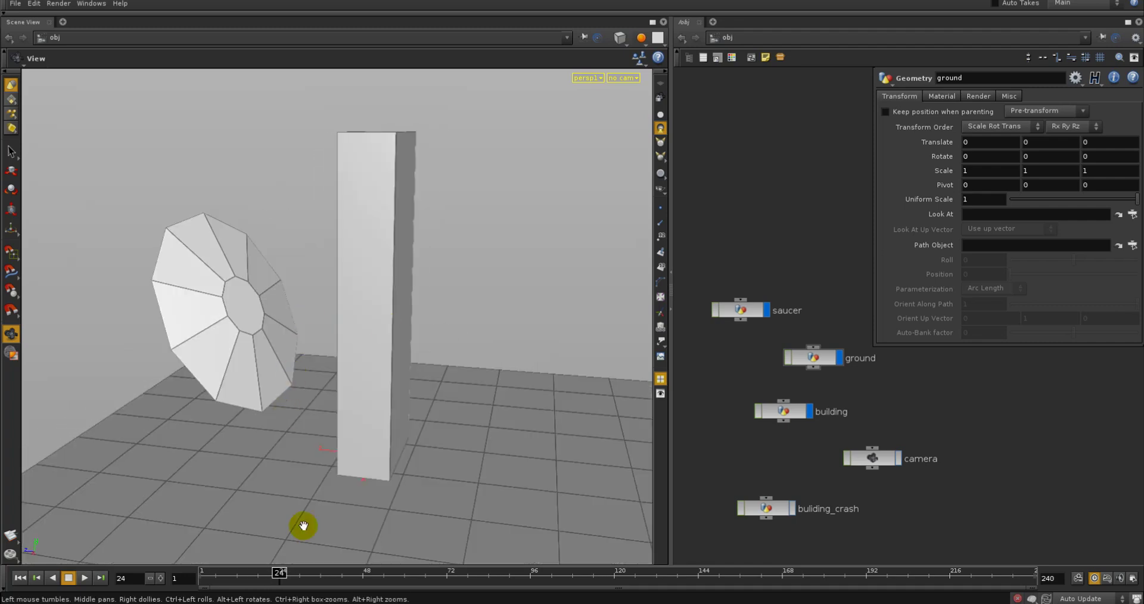
Scrub to frame 43 and examine from several angles how the saucer cuts into the base of the building.
left_click_drag(281, 573, 345, 573)
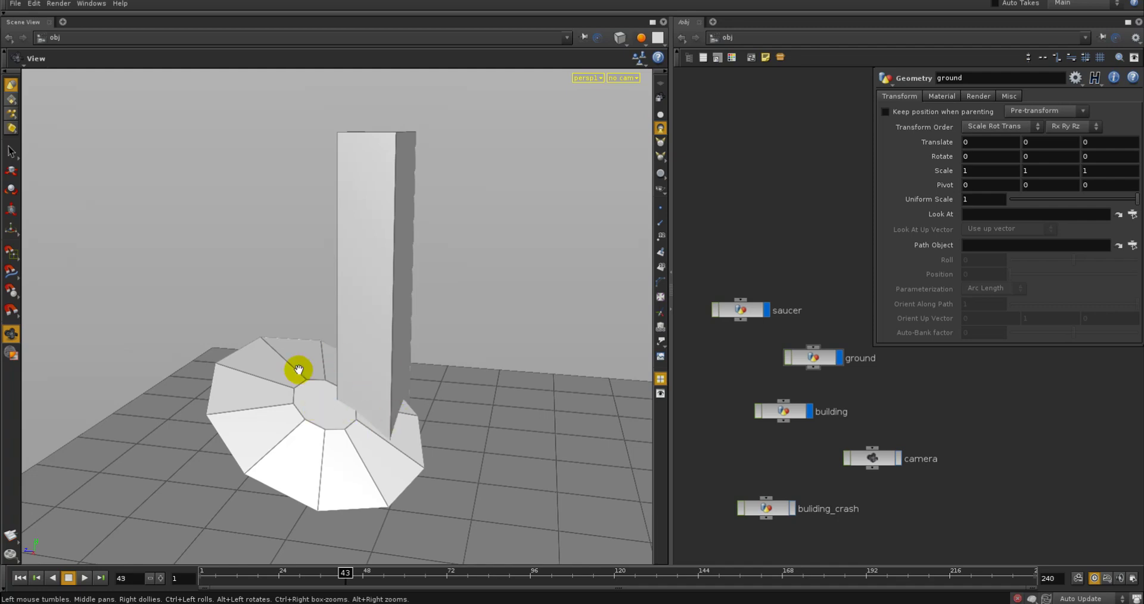
left_click_drag(347, 361, 345, 332)
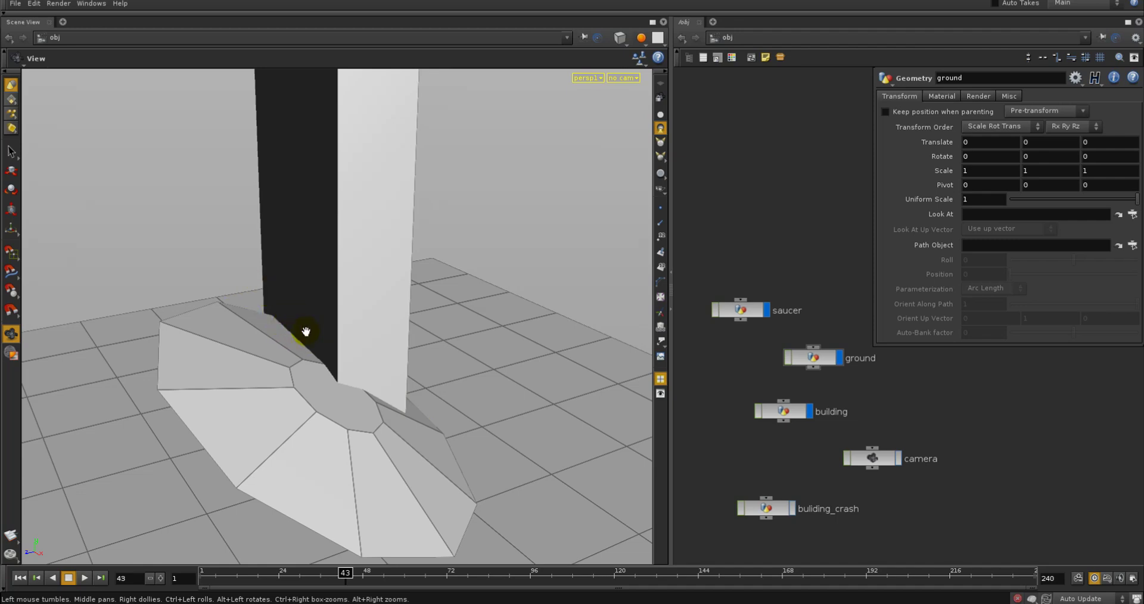
mouse_move(326, 314)
left_mouse_down()
mouse_move(322, 301)
mouse_move(318, 322)
left_mouse_up()
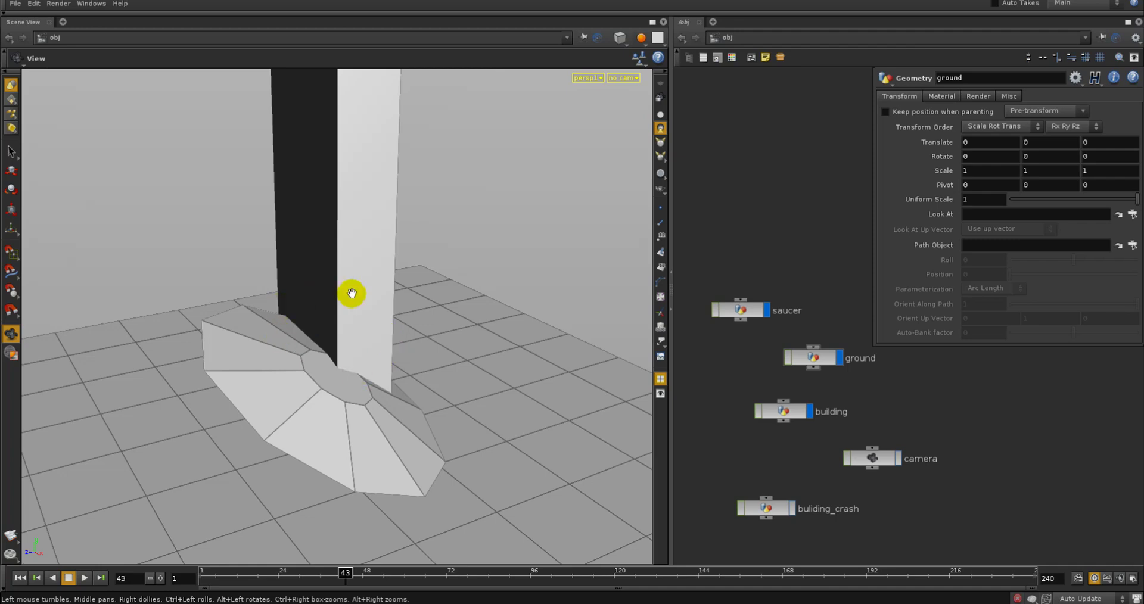
middle_click_drag(340, 263, 317, 347)
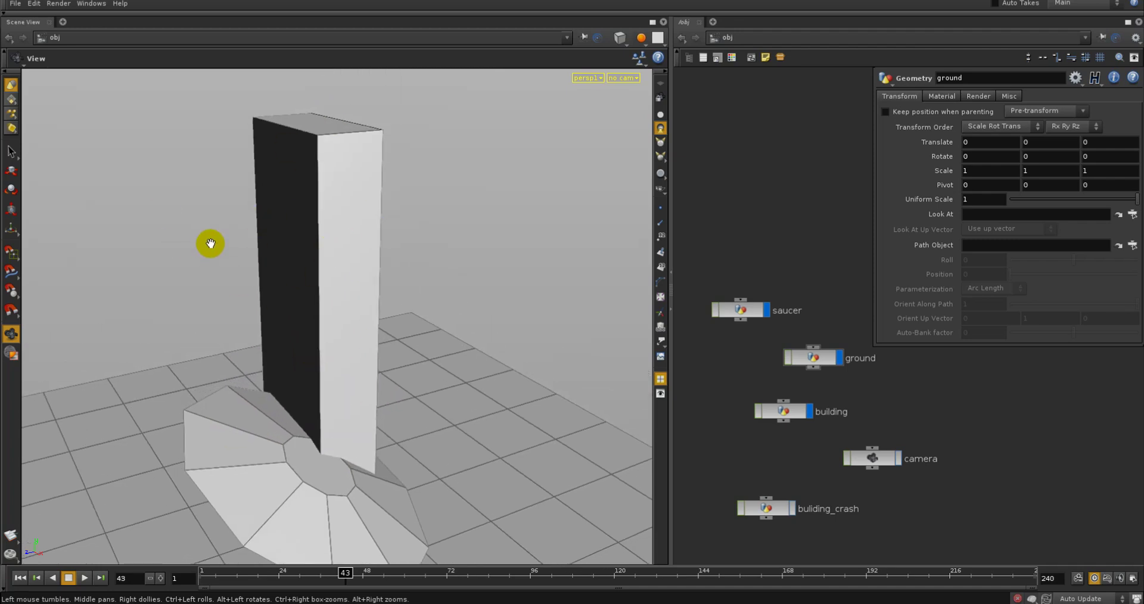
left_click_drag(253, 379, 172, 363)
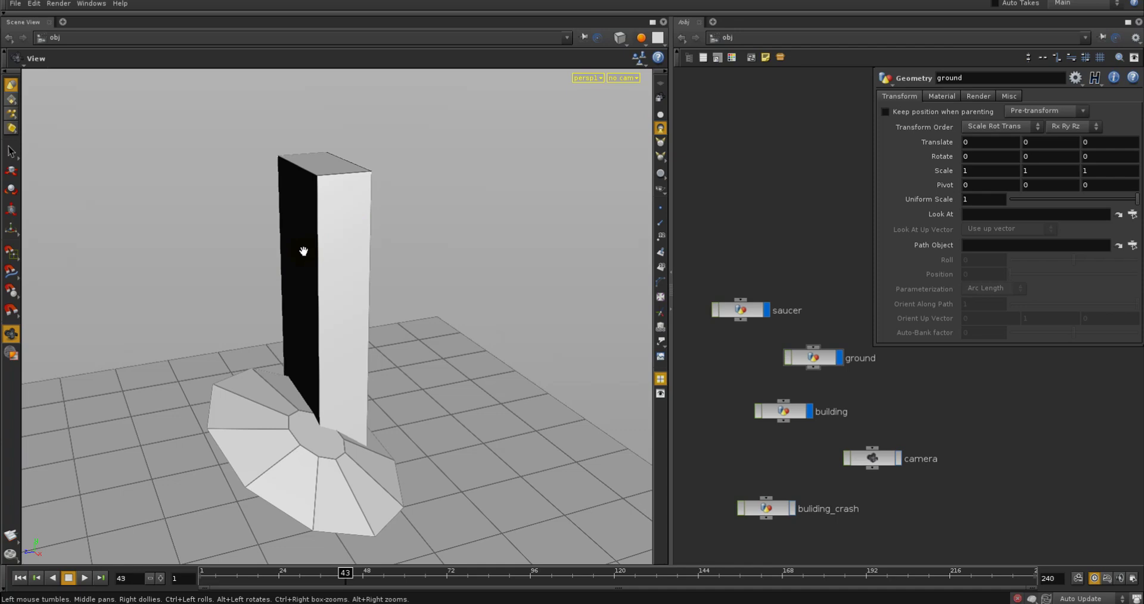
Go inside the building_crash object, examine the upper part of its reference node network, and shrink the parameter pane covering it.
middle_click_drag(724, 345, 706, 302)
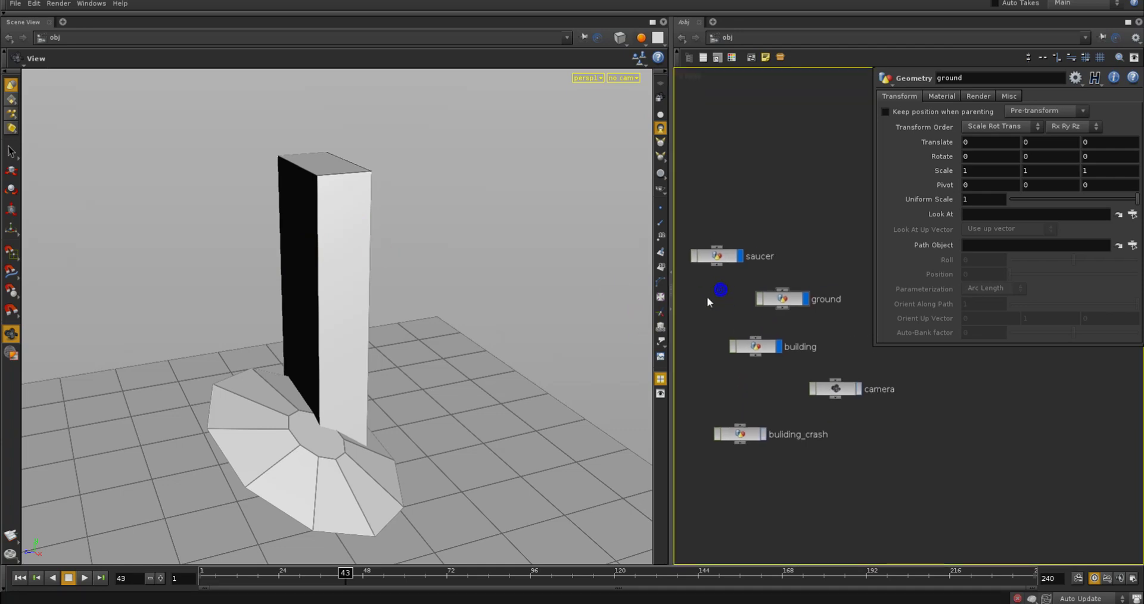
left_click(755, 346)
double_click(740, 434)
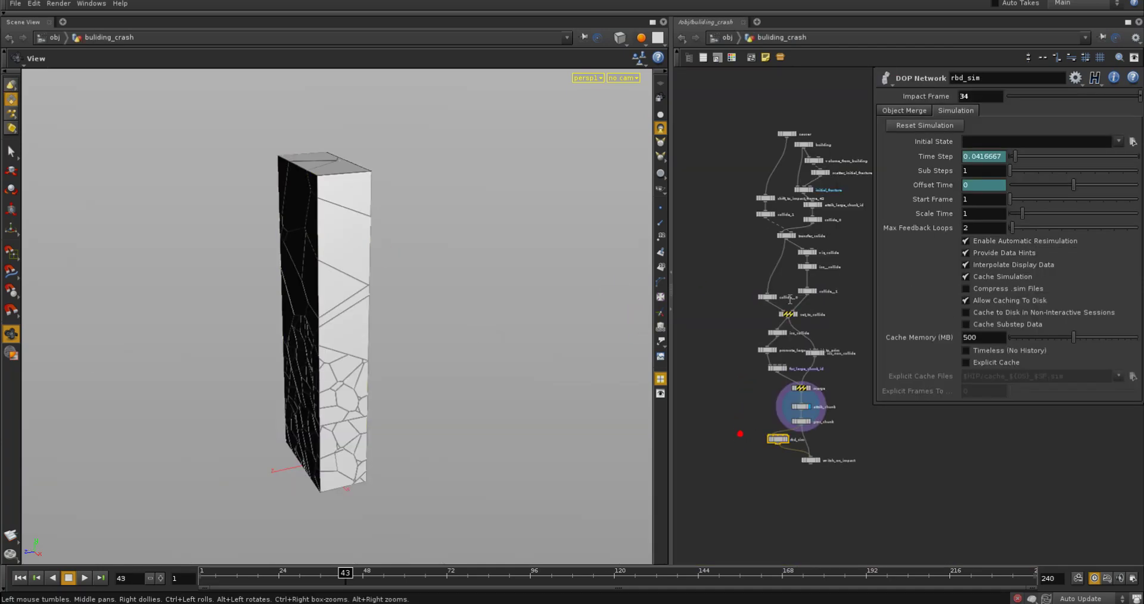
middle_click_drag(739, 189, 712, 279)
right_click_drag(715, 251, 757, 252)
middle_click_drag(757, 226, 710, 258)
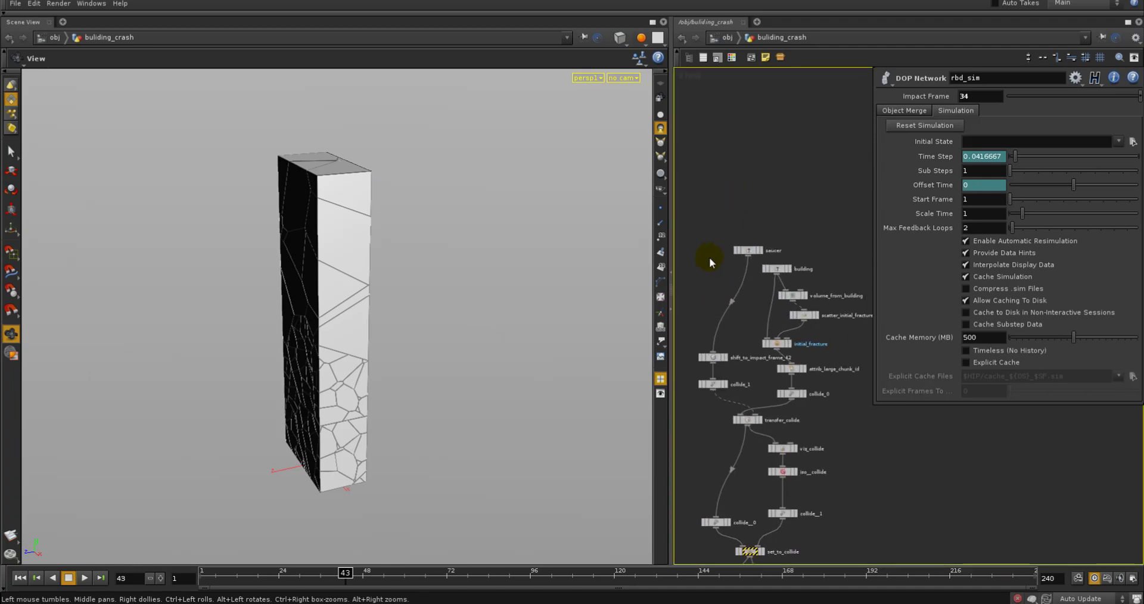
left_click_drag(875, 402, 910, 231)
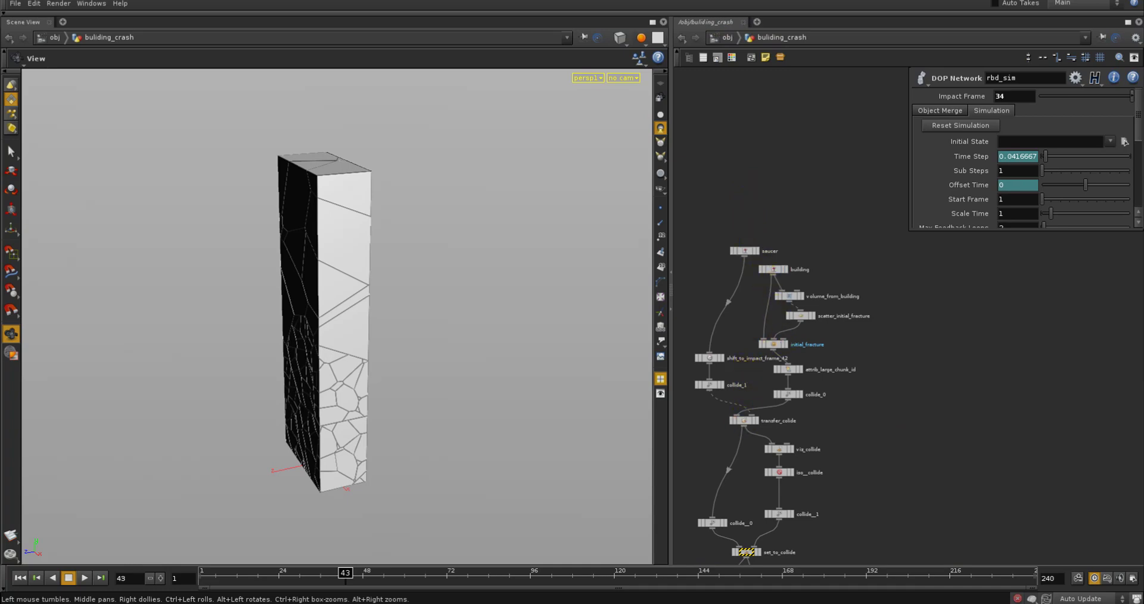
Return to the object level, create a Geometry object named class above building_crash, and go inside it.
left_click(728, 38)
left_click(767, 468)
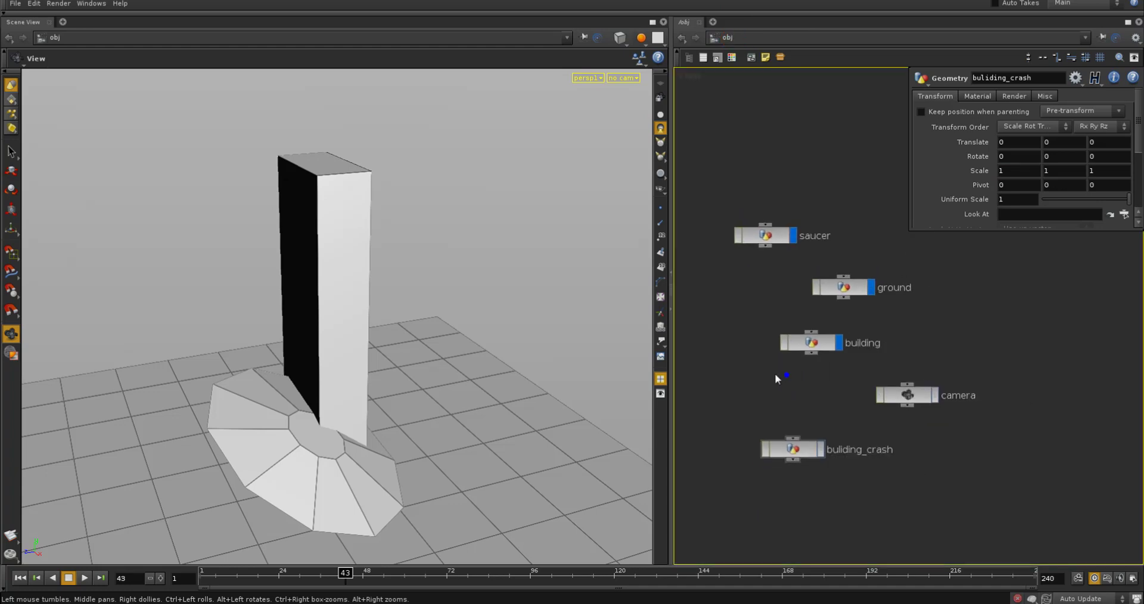
key("Tab")
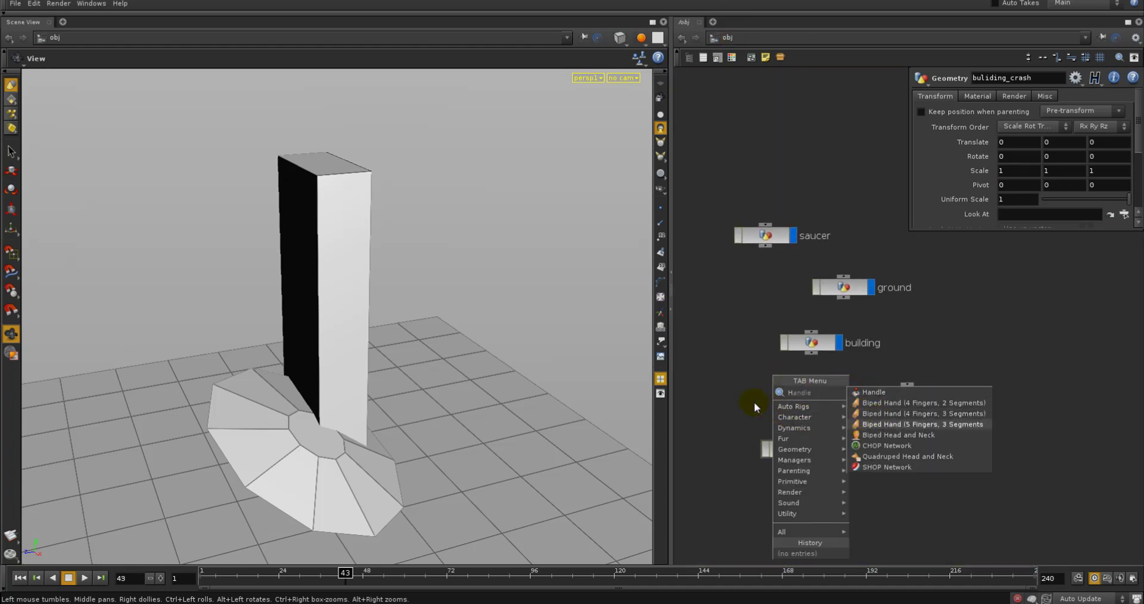
left_click(752, 402)
key("Tab")
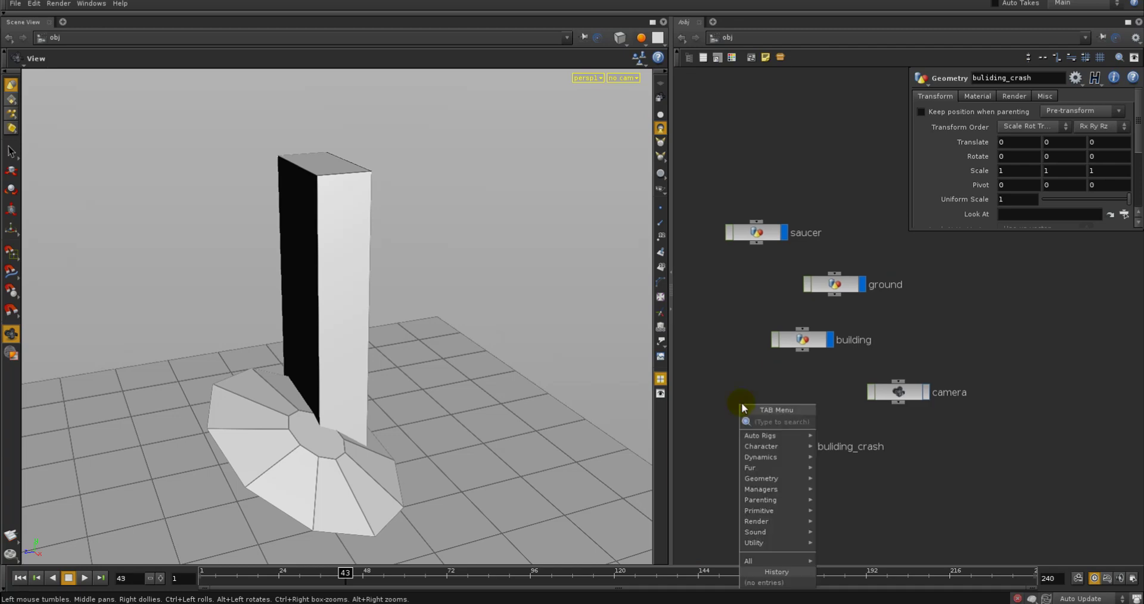
type("g")
left_click(863, 421)
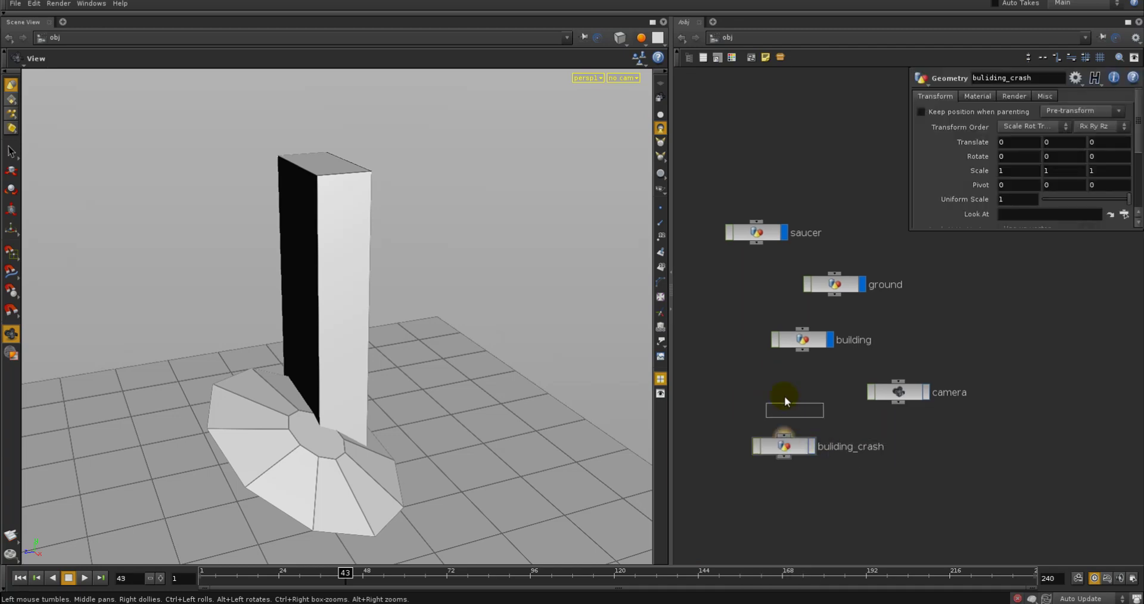
left_click(711, 376)
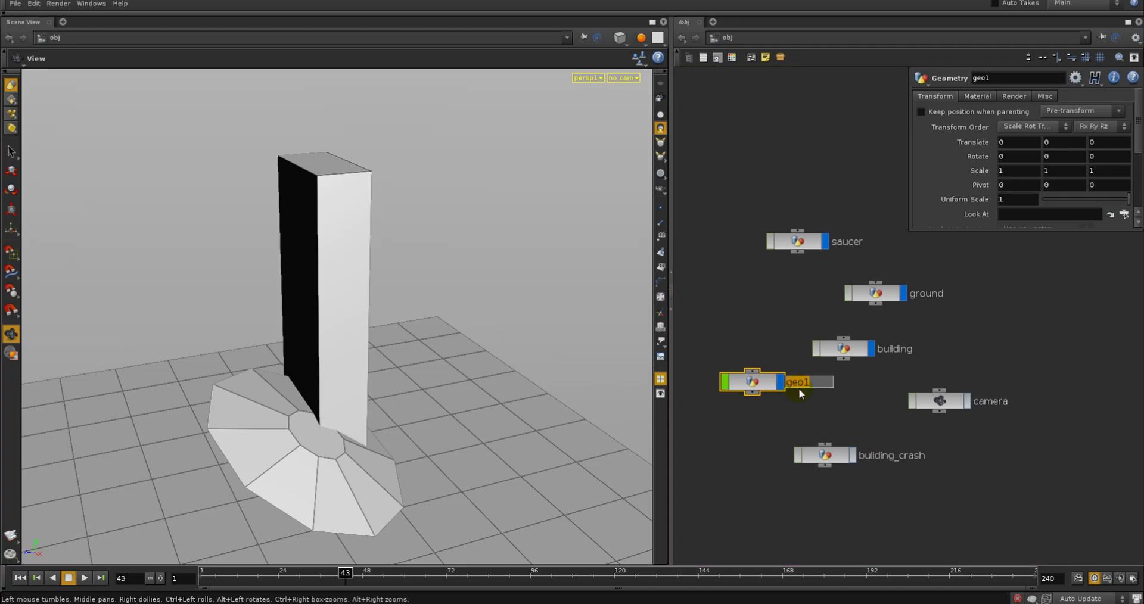
double_click(799, 388)
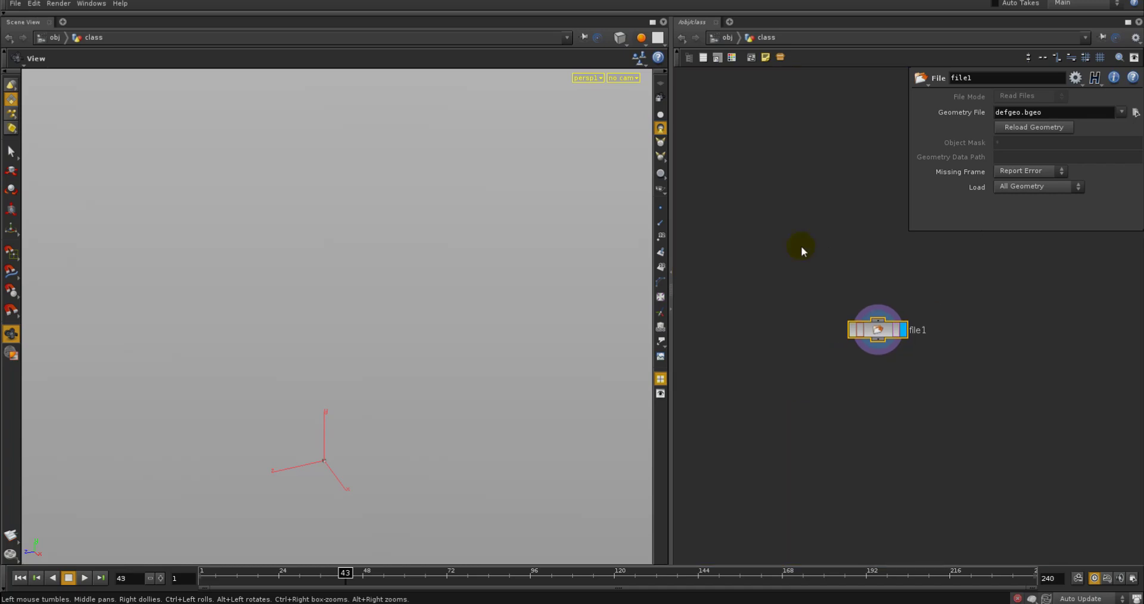
Delete the default file1 node and add an Object Merge node in the class network.
key("Delete")
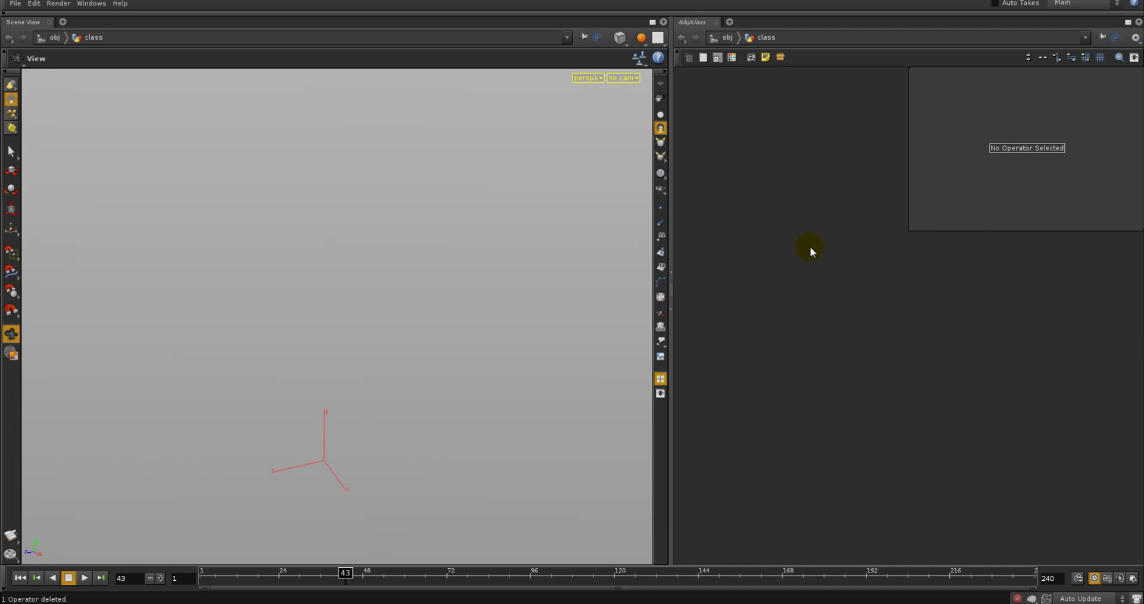
left_click(761, 301)
key("Tab")
type("o")
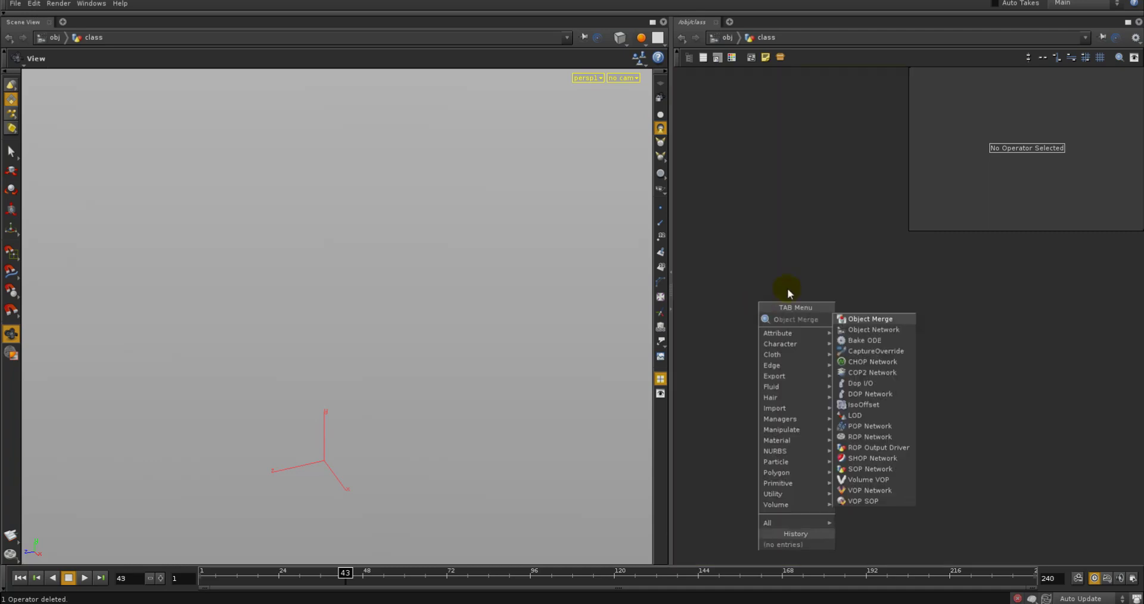
key("Return")
left_click(796, 327)
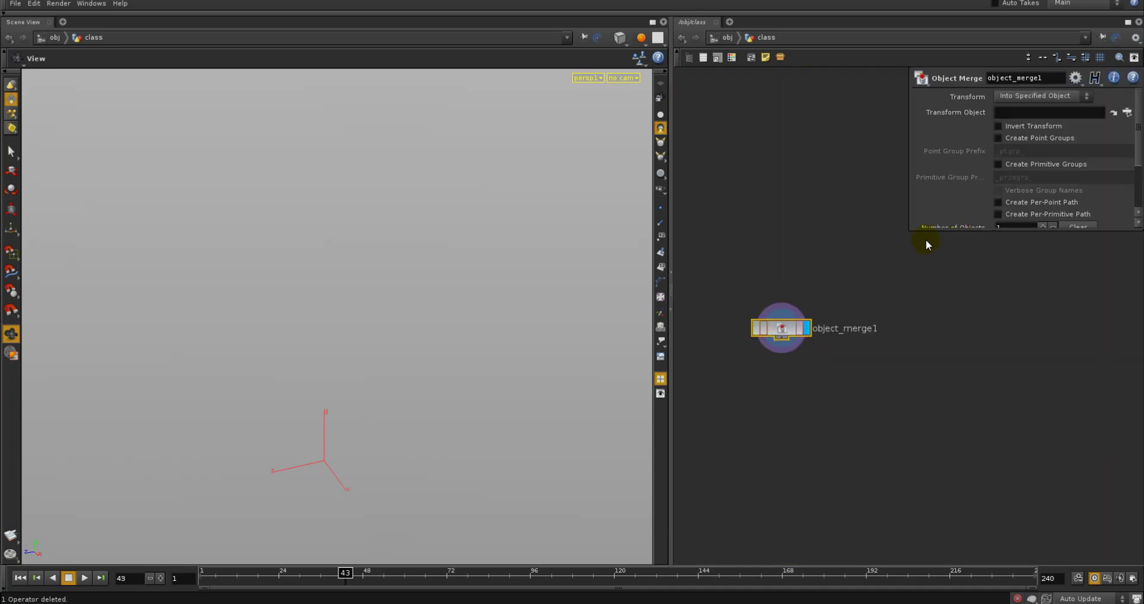
Enlarge the parameter pane and set the Object Merge's Object 1 to /obj/building/OUTPUT.
left_click_drag(908, 231, 879, 316)
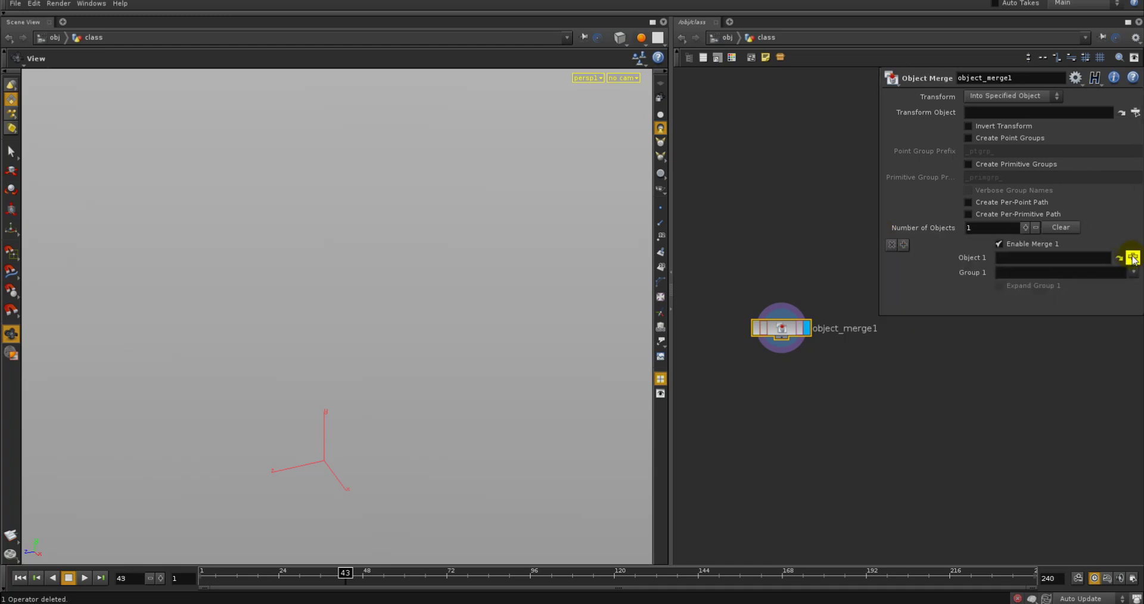
left_click(1133, 258)
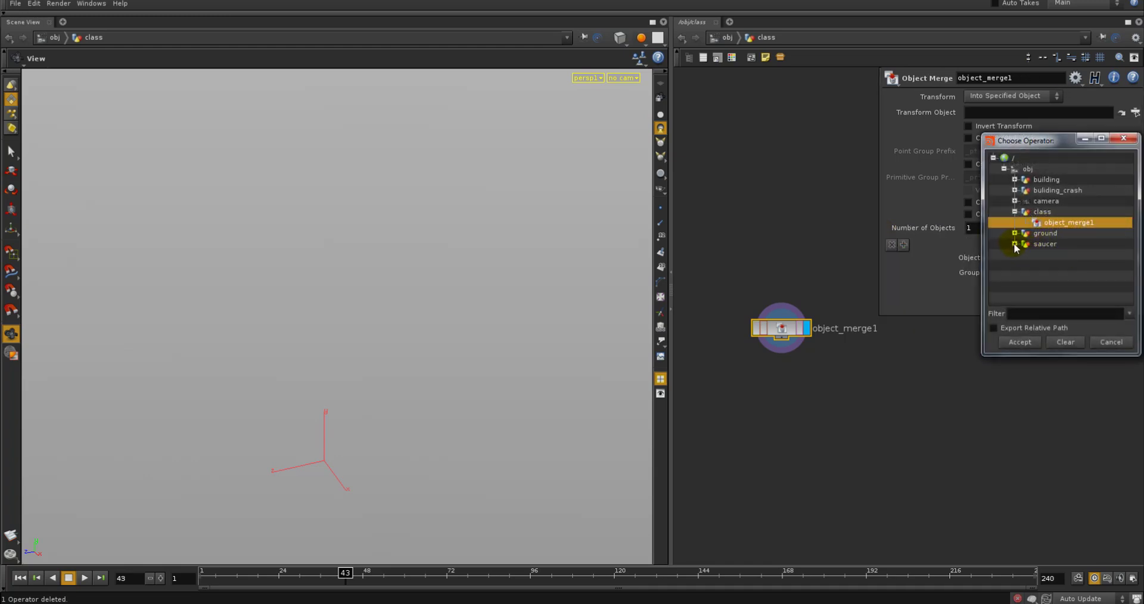
left_click(1014, 180)
left_click(1040, 187)
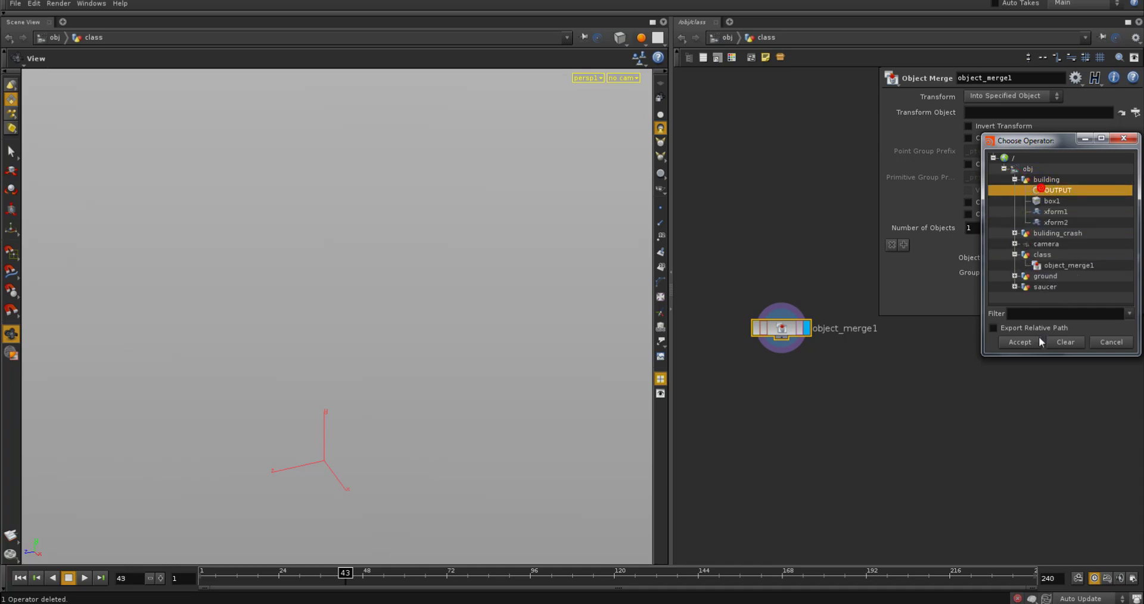
left_click(1034, 341)
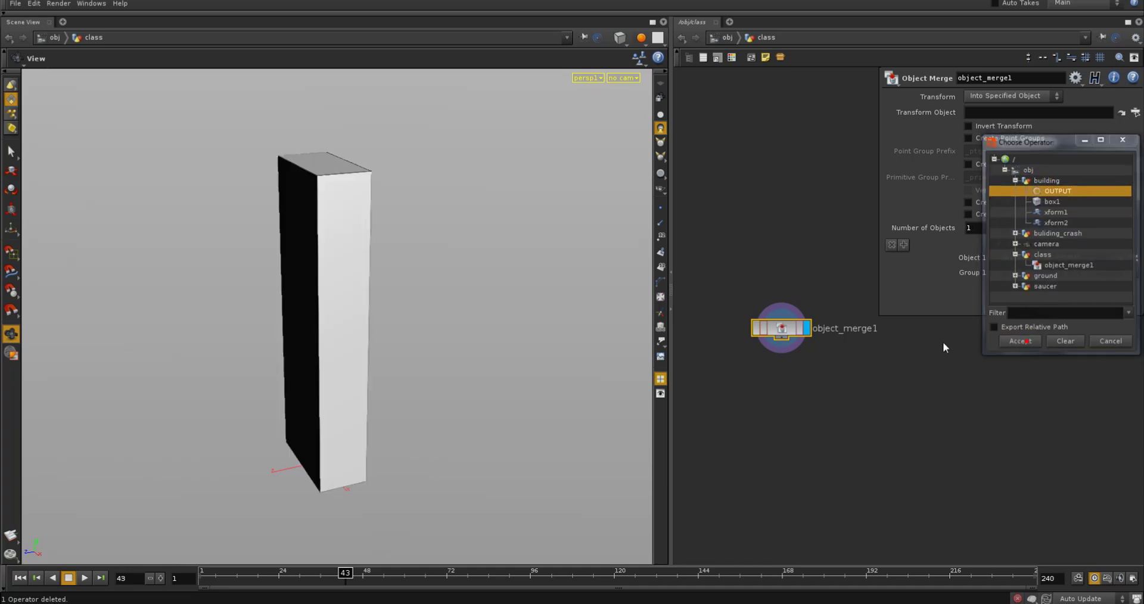
Rename the Object Merge node as building.
left_click(801, 329)
double_click(816, 329)
type("bu")
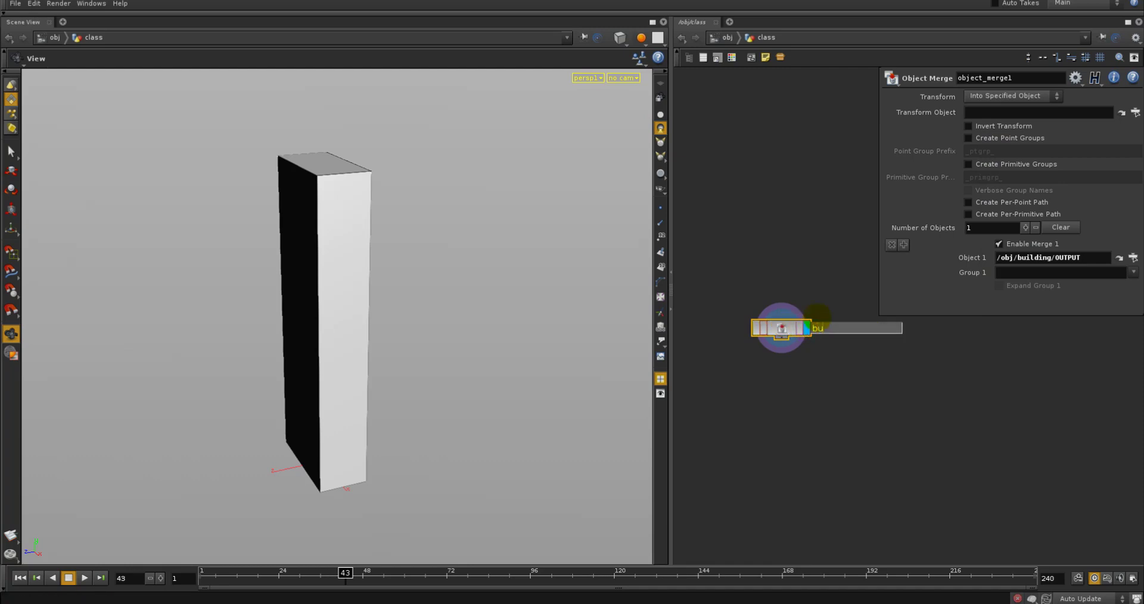
type("ilding")
key("Return")
Duplicate the building node and set the copy's Object 1 to /obj/saucer/OUTPUT.
key("ctrl+c")
key("ctrl+v")
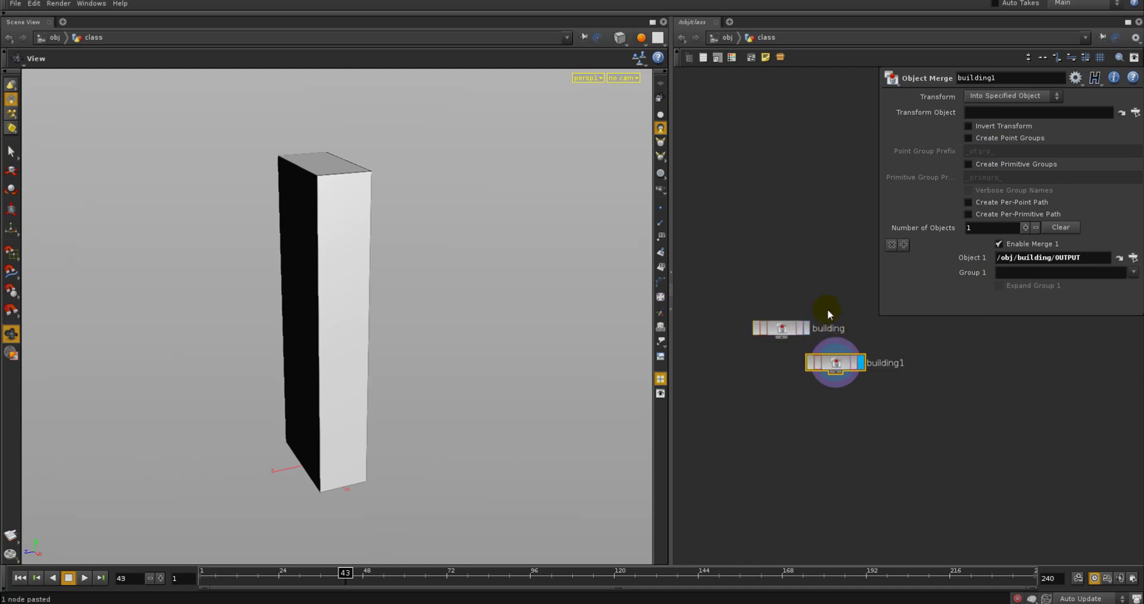
left_click(1131, 260)
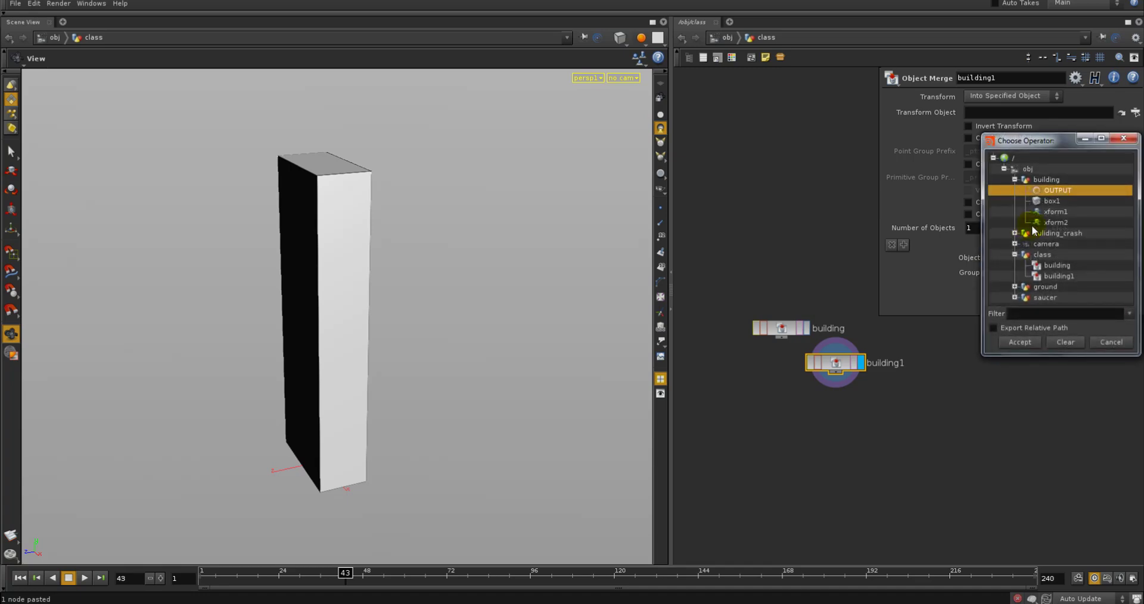
left_click(1015, 298)
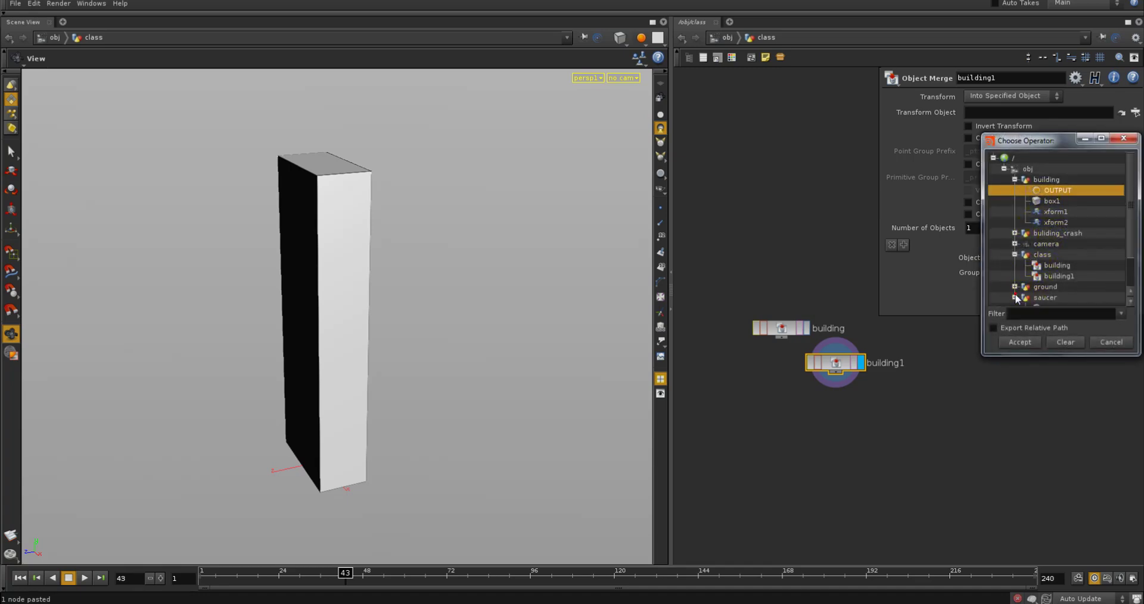
scroll(1049, 291, "down", 1)
left_click(1058, 276)
left_click(1020, 342)
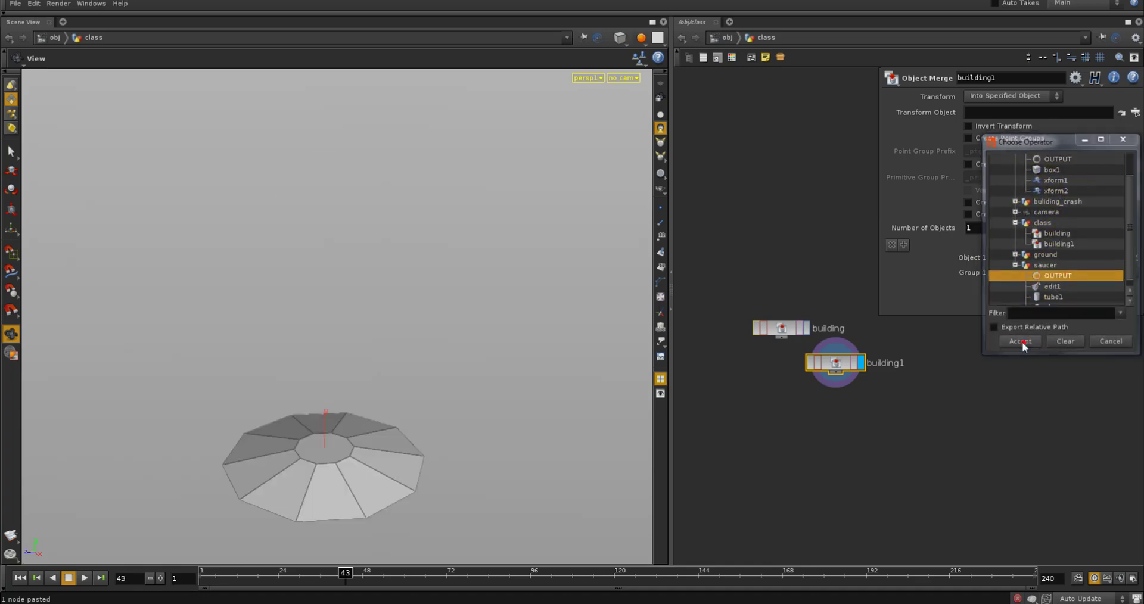
From frame 1, set the copied node's Transform Object to "." and scrub to frame 24 to check the saucer's motion.
left_click_drag(382, 575, 161, 439)
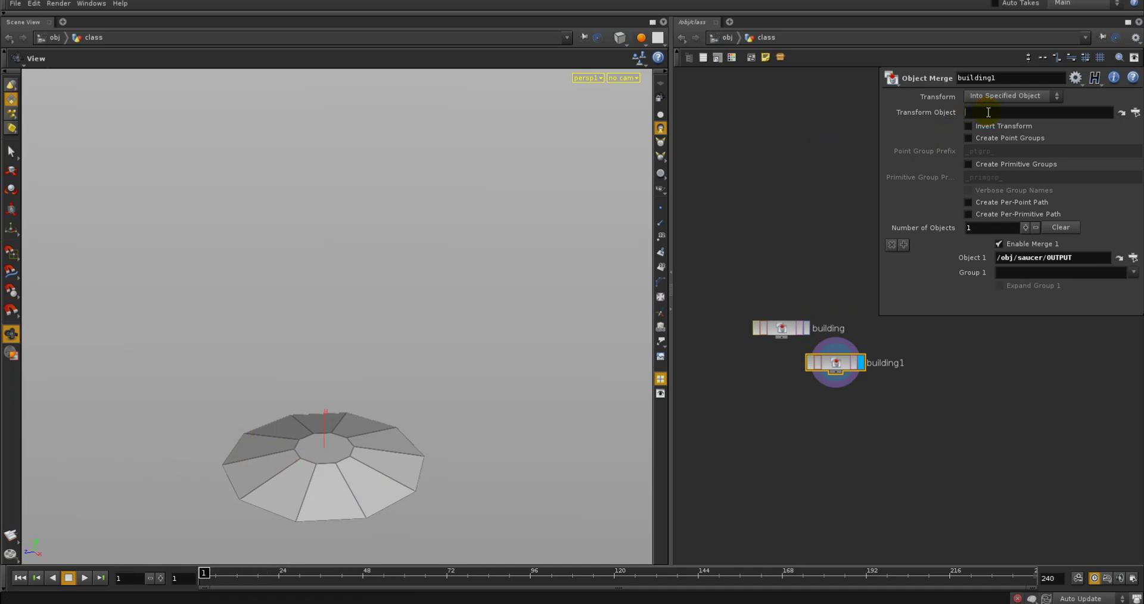
key("Return")
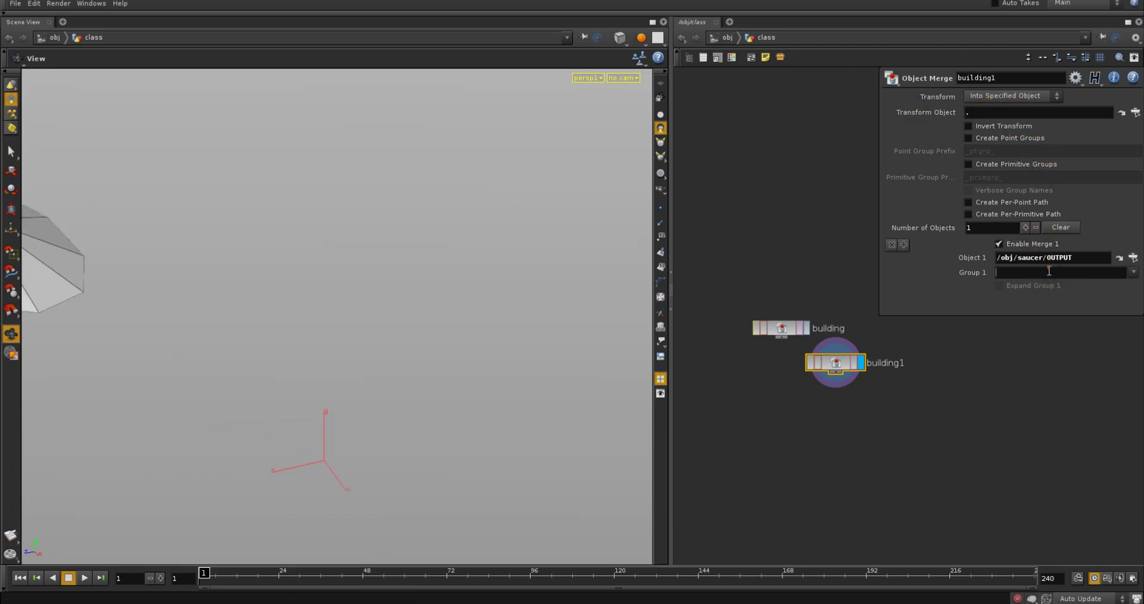
left_click_drag(204, 578, 279, 579)
Rename the copied Object Merge node as saucer.
double_click(887, 362)
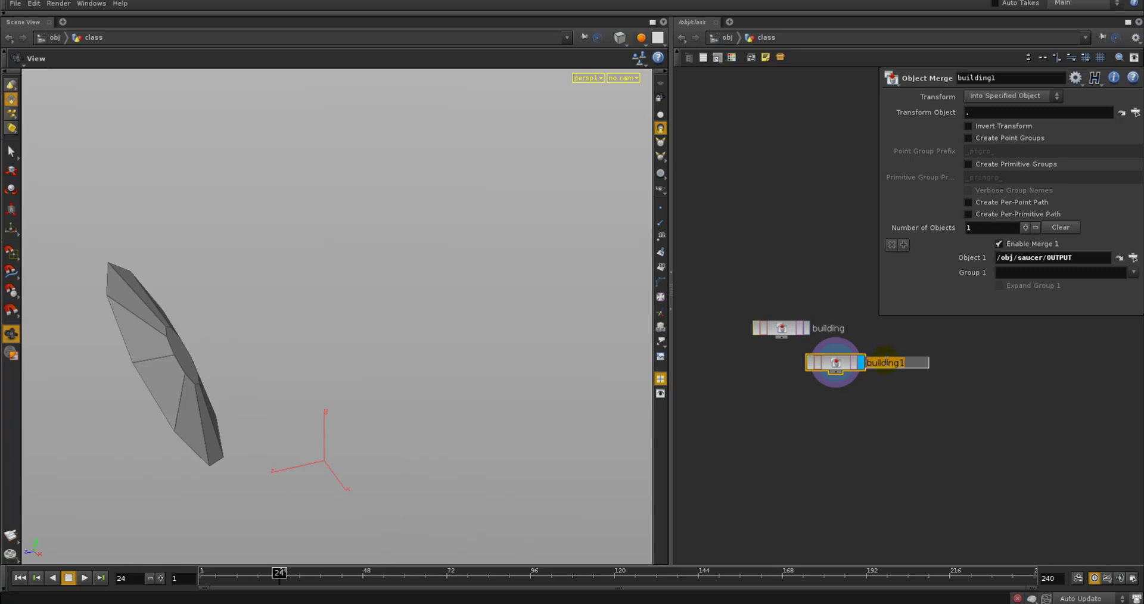
type("saucer")
key("Return")
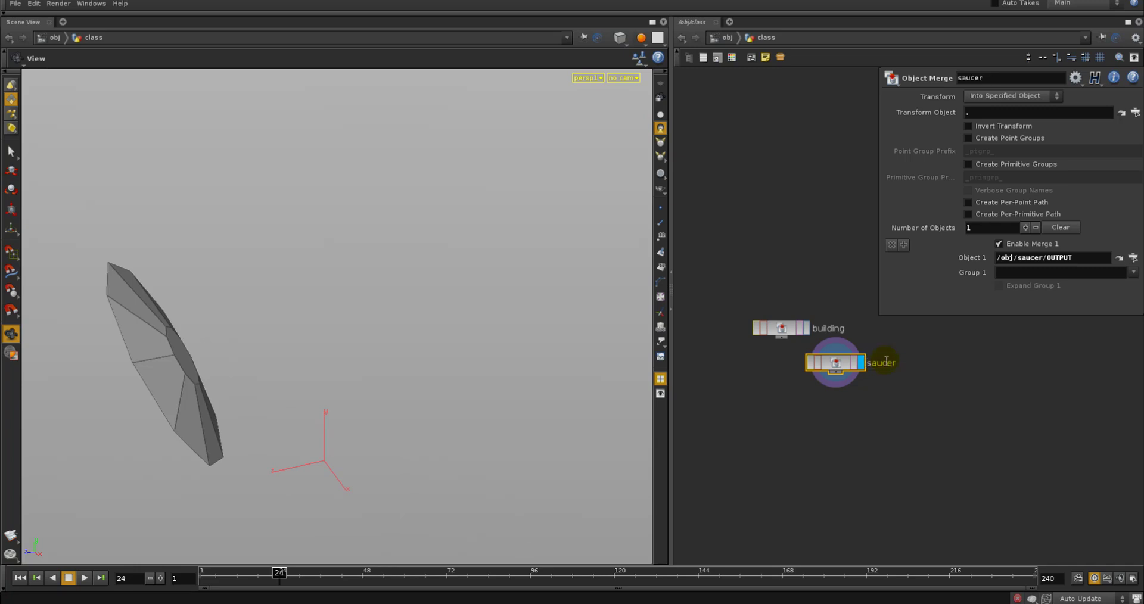
Place the building node just below the saucer node, display it, and inspect the building from another side.
left_click_drag(808, 332, 803, 391)
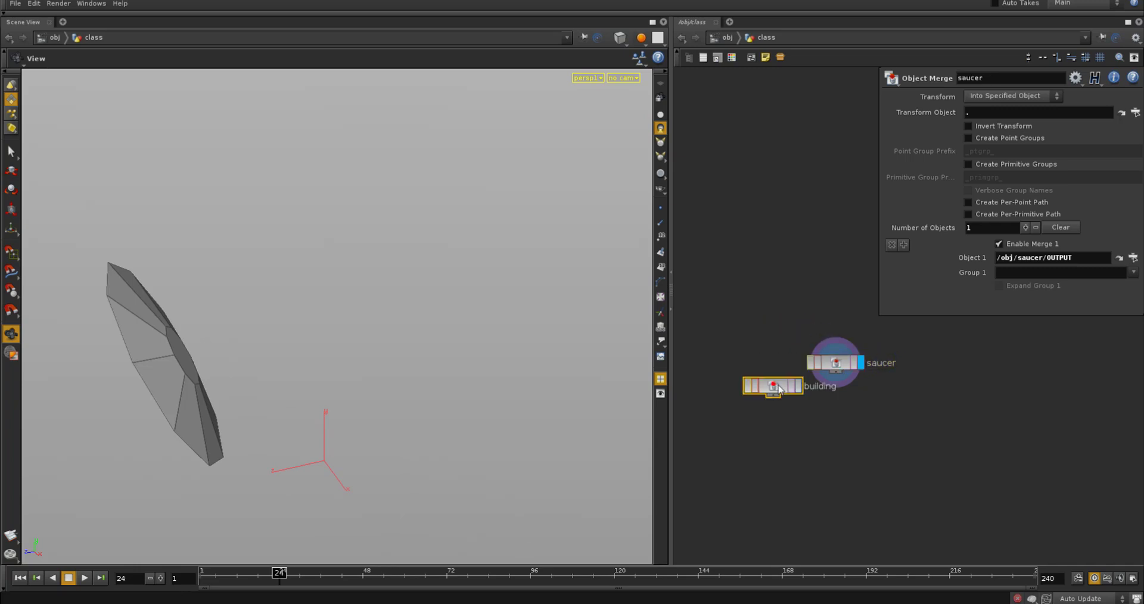
left_click(798, 387)
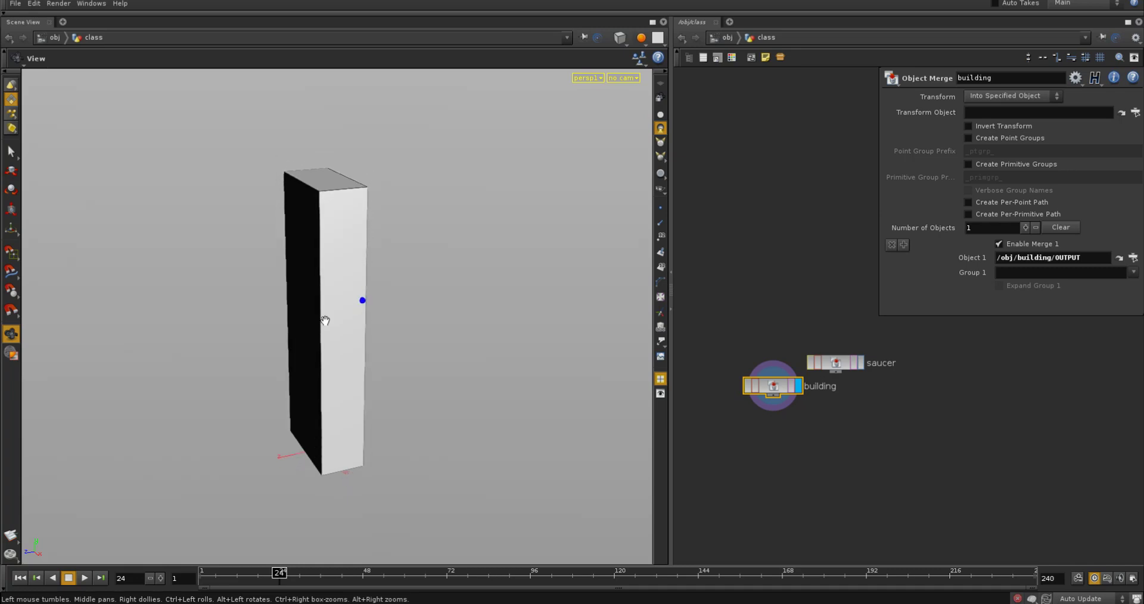
left_click_drag(324, 321, 278, 409)
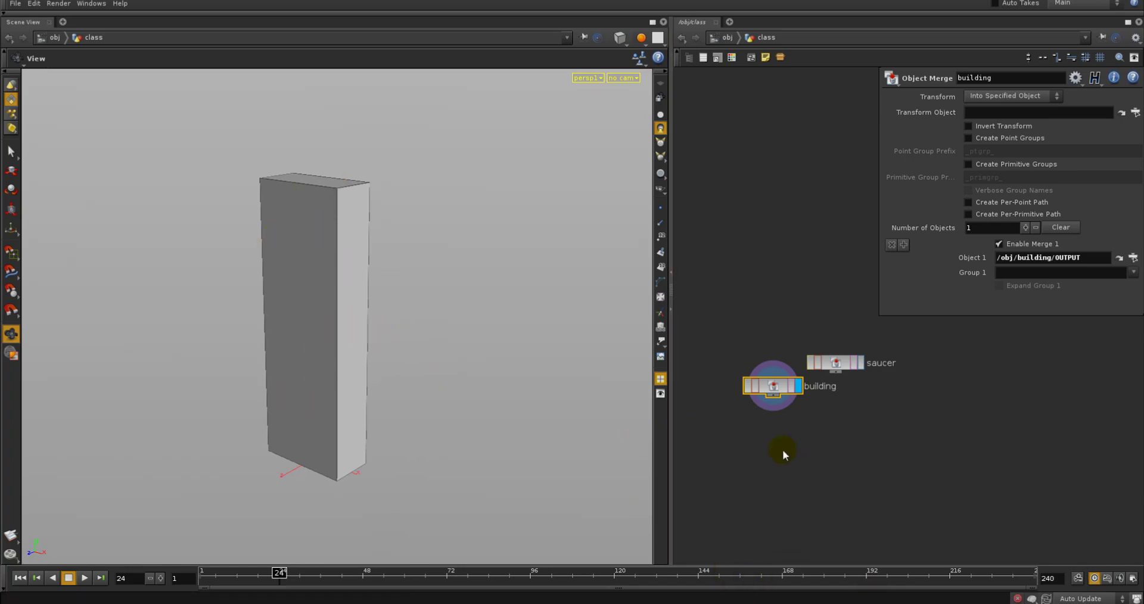
Add a Grid node and place it just below the saucer and building nodes.
middle_click_drag(783, 451, 785, 452)
key("Tab")
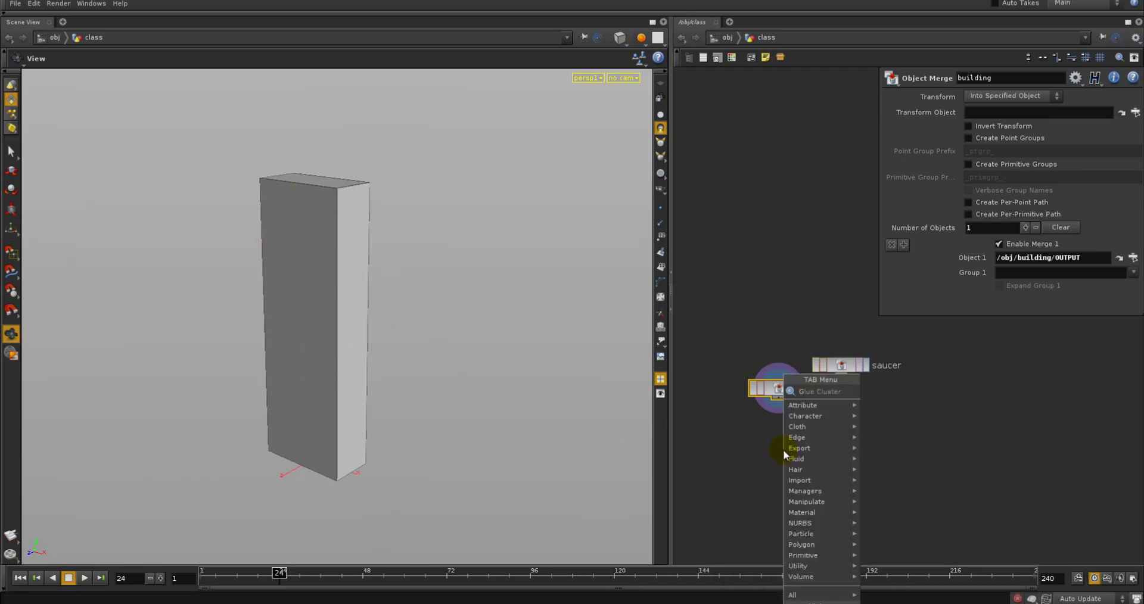
type("gr")
key("Return")
left_click(877, 465)
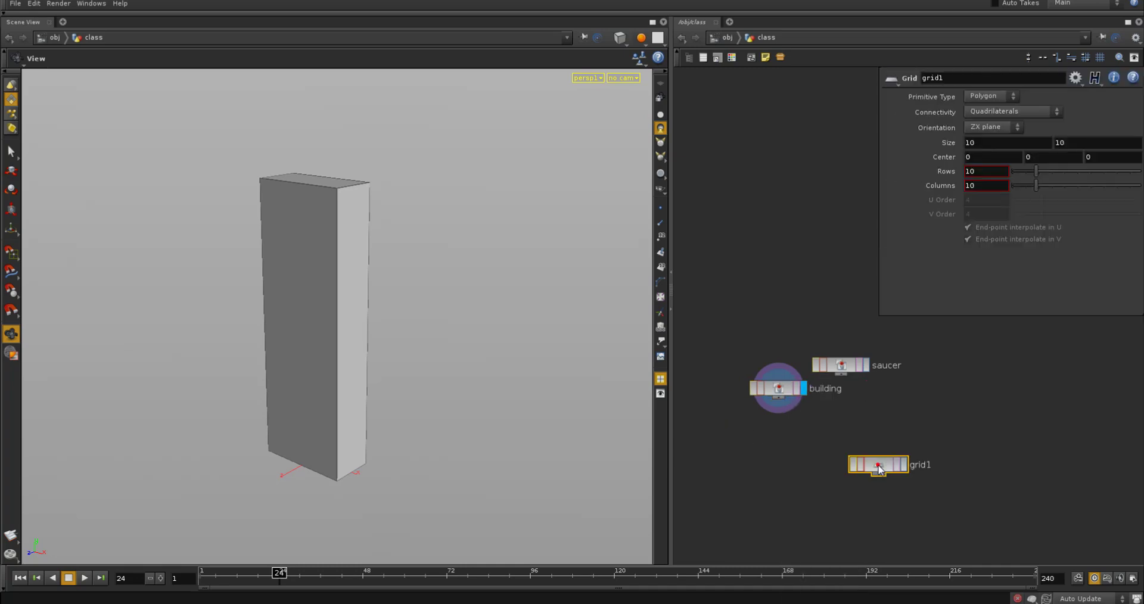
left_click_drag(855, 464, 822, 429)
Connect a Transform node to the grid, scaling it about 4.24 in X and Z, raising it about 45.28 and tilting it through the building.
key("Tab")
type("tra")
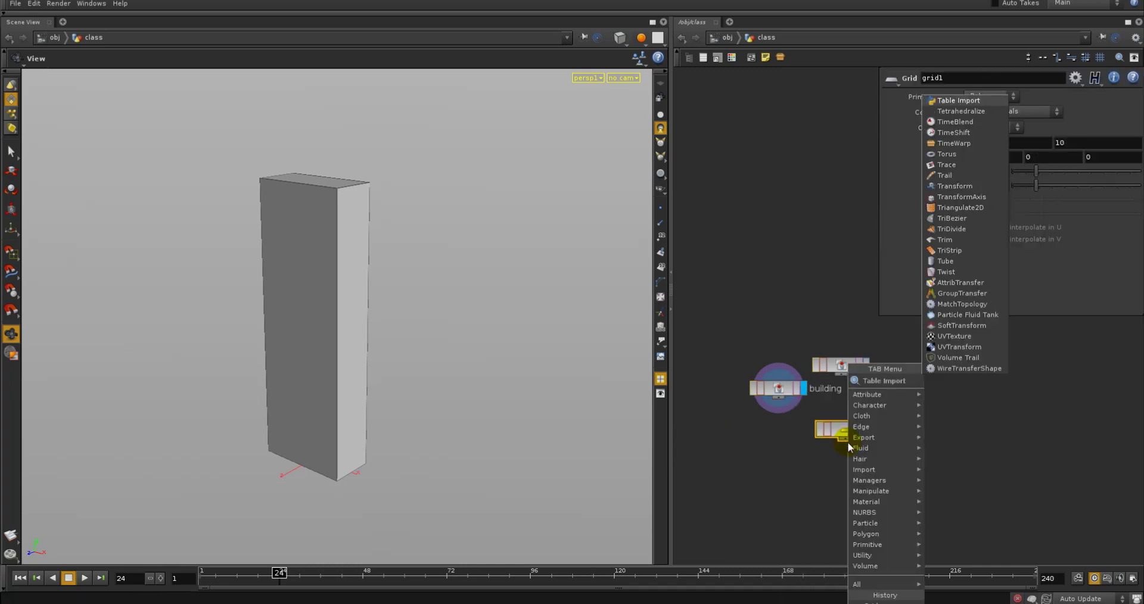
left_click(940, 403)
left_click(856, 478)
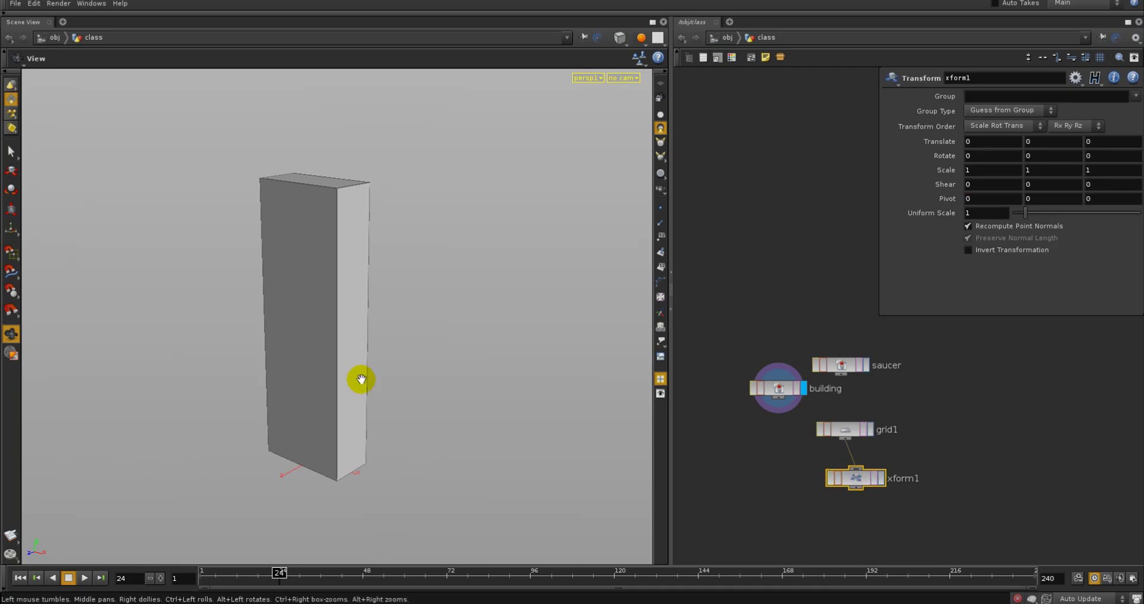
key("Return")
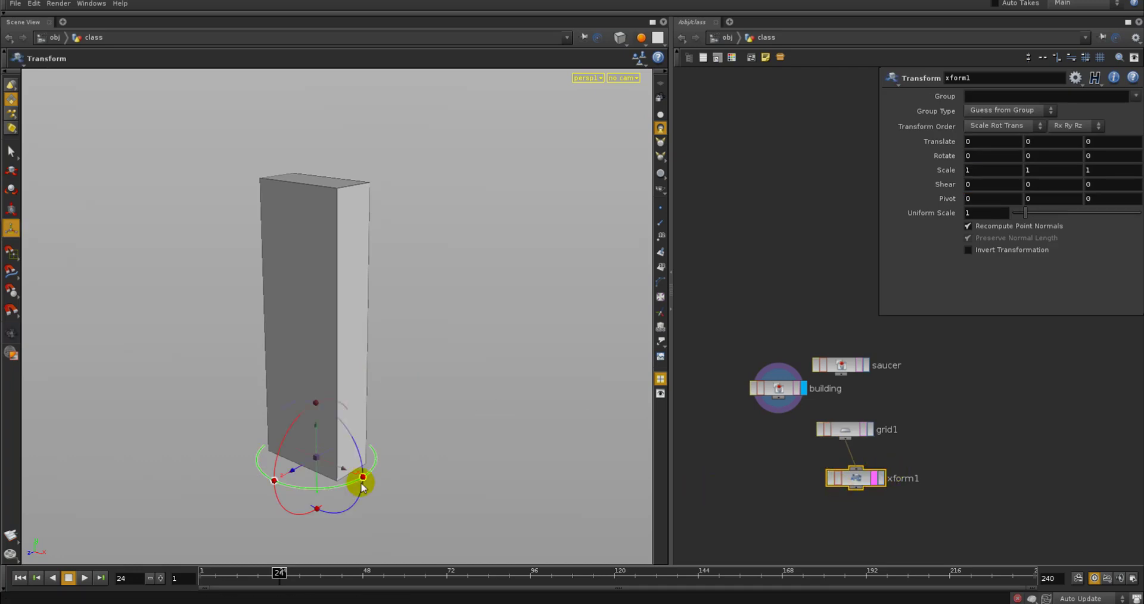
key("e")
left_click_drag(345, 481, 332, 349)
key("t")
key("r")
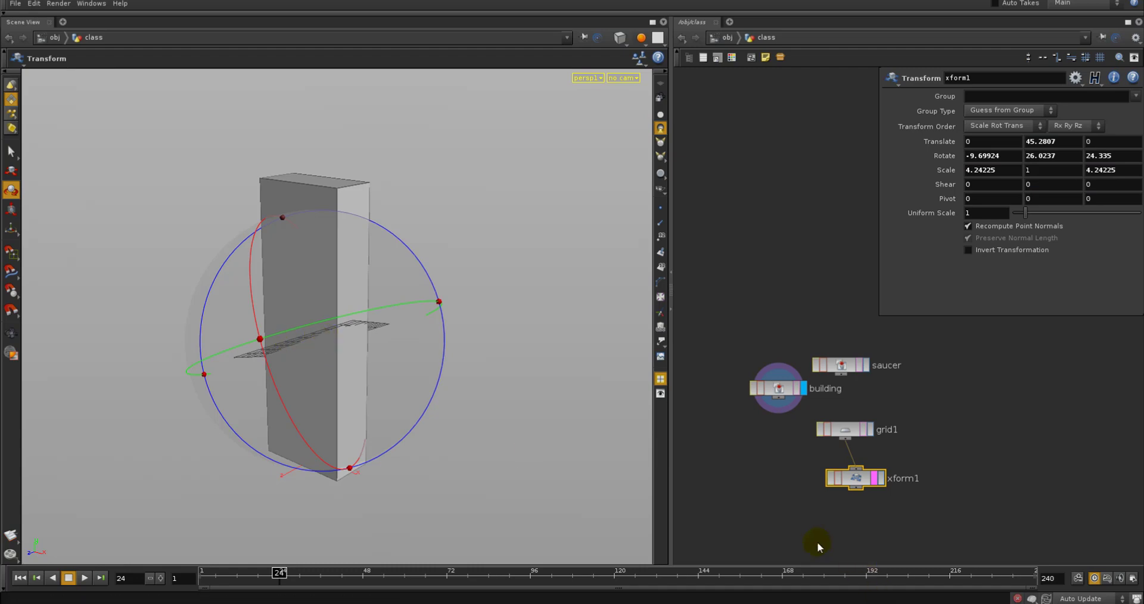
Add a displayed Voronoi Fracture node that takes the building as its geometry and the transformed grid as its cell points.
key("Tab")
type("Voronoi Fracture")
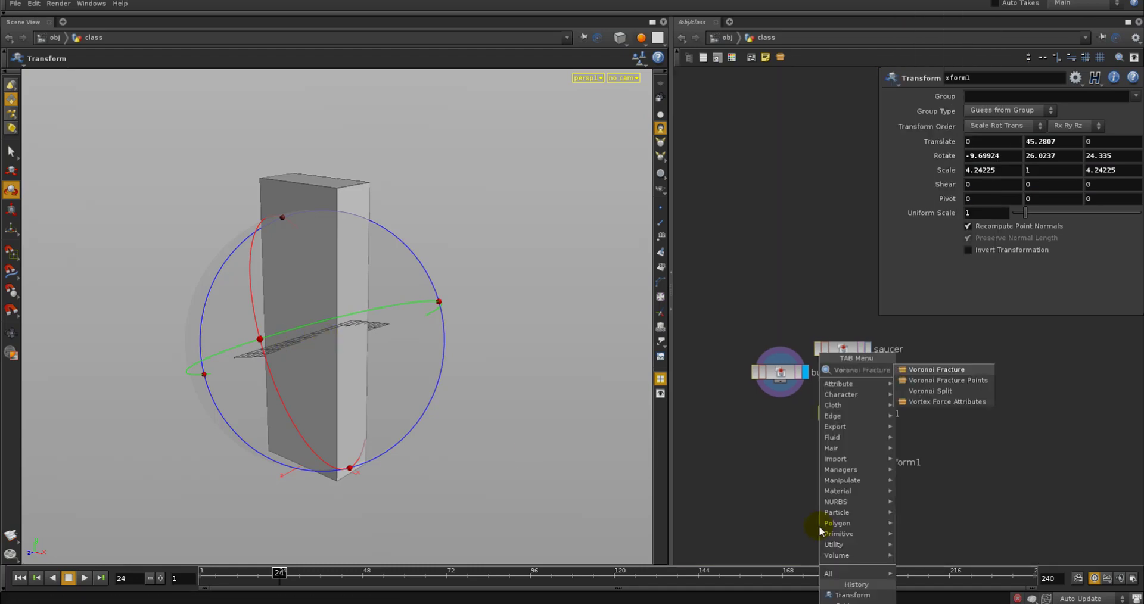
left_click(931, 370)
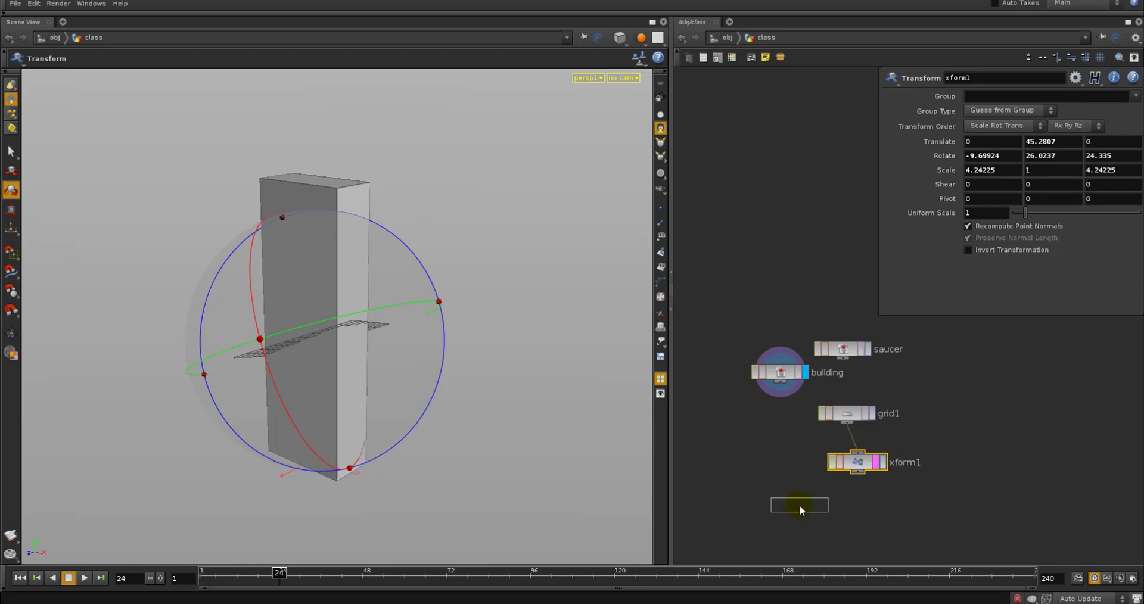
left_click(799, 504)
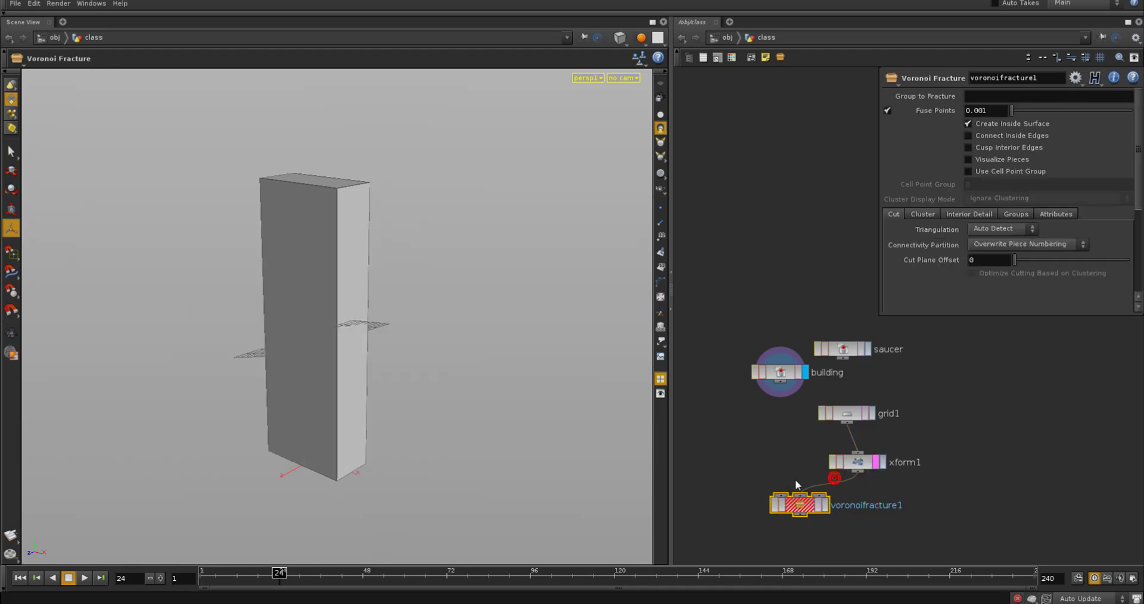
left_click(782, 381)
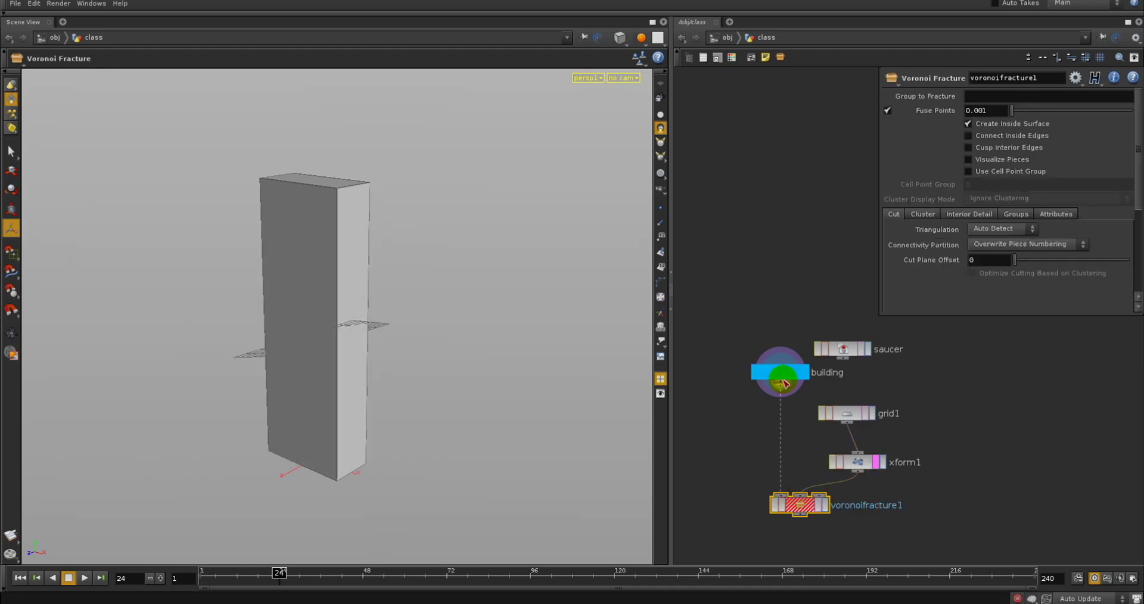
left_click(826, 506)
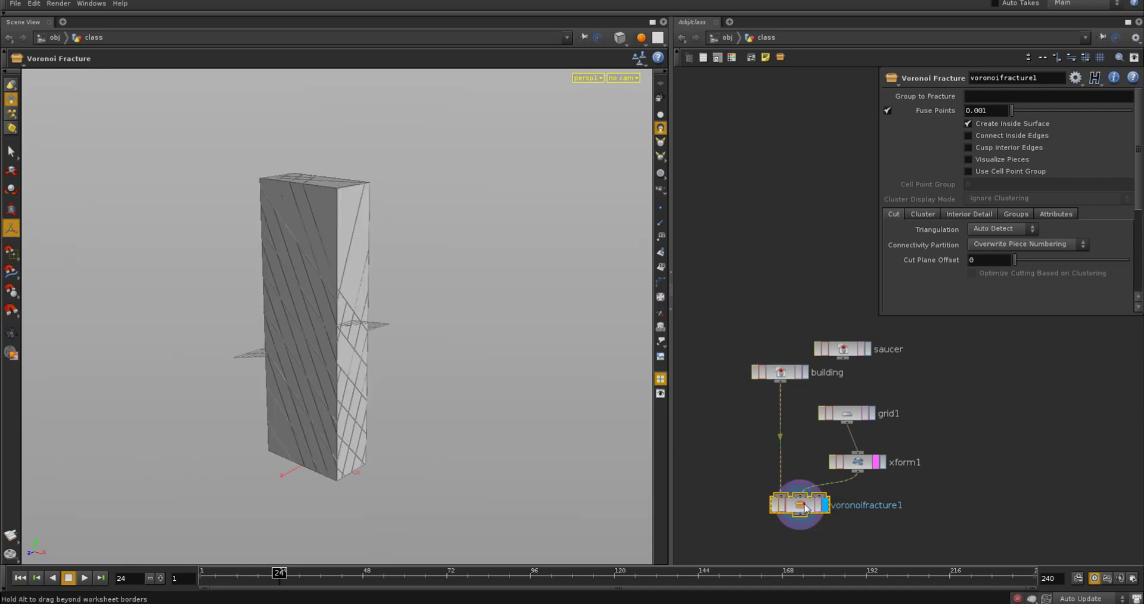
Insert a Copy node between the grid and the Transform node, with Translate Y set to 1 and 6 copies.
left_click_drag(845, 415, 867, 400)
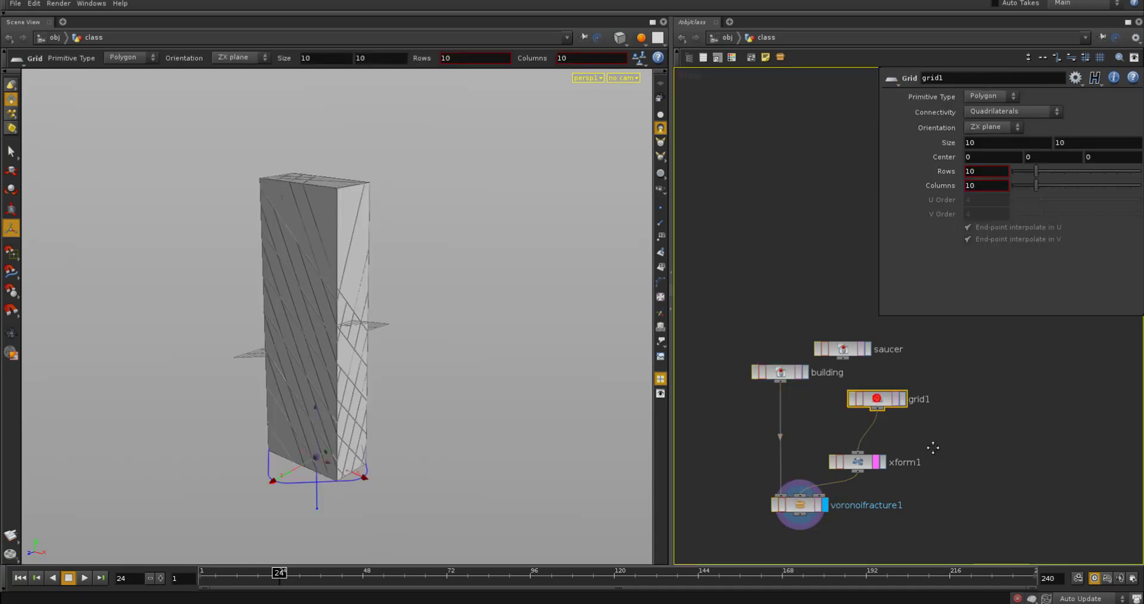
key("Tab")
type("Copy")
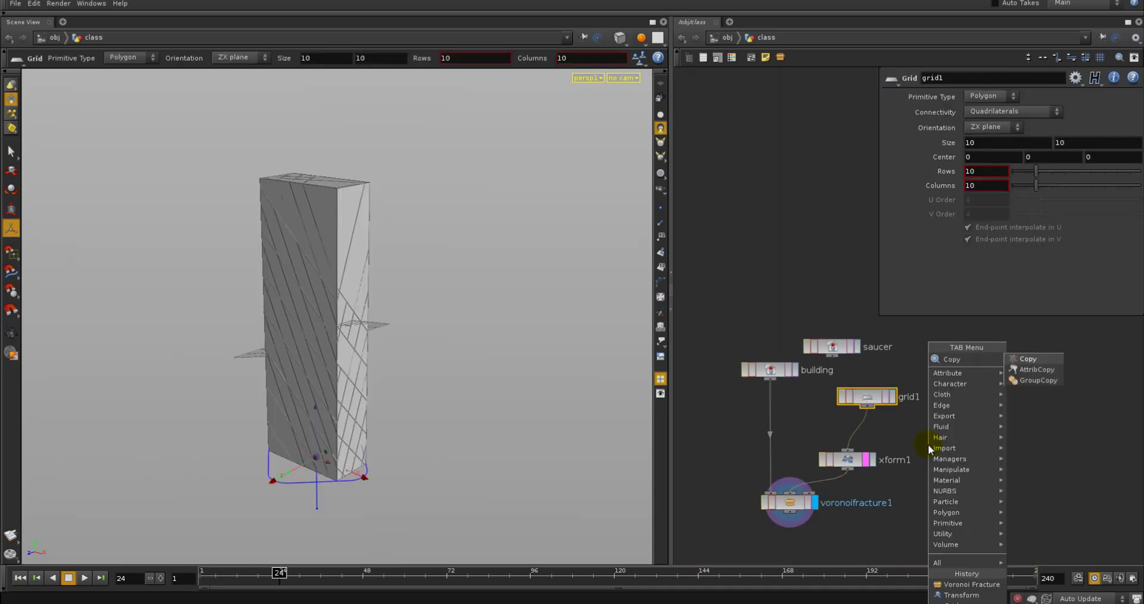
left_click(1021, 361)
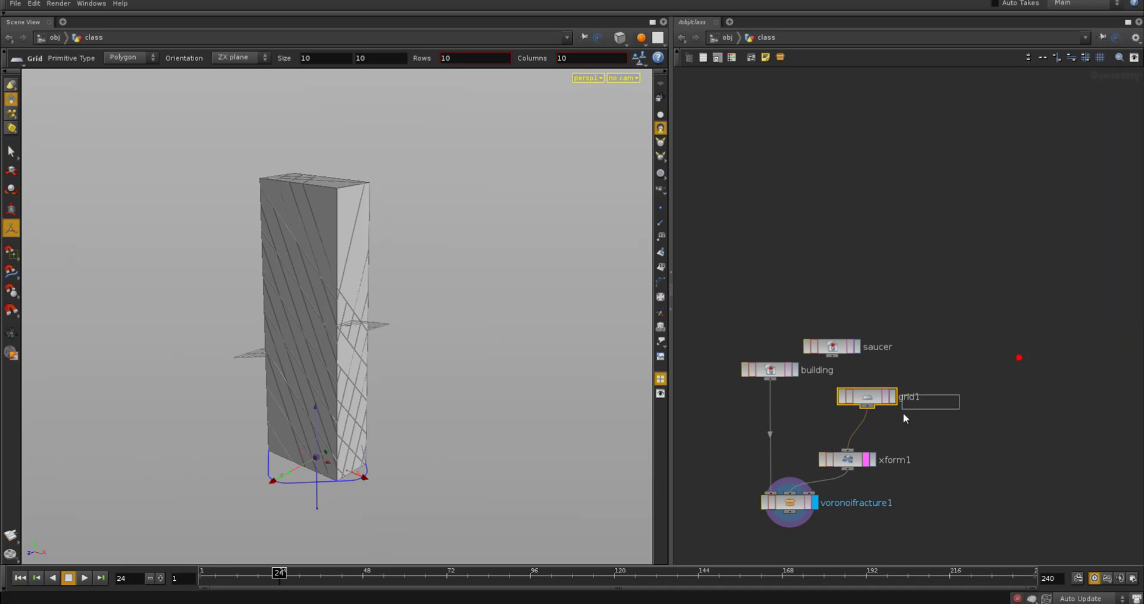
left_click(851, 430)
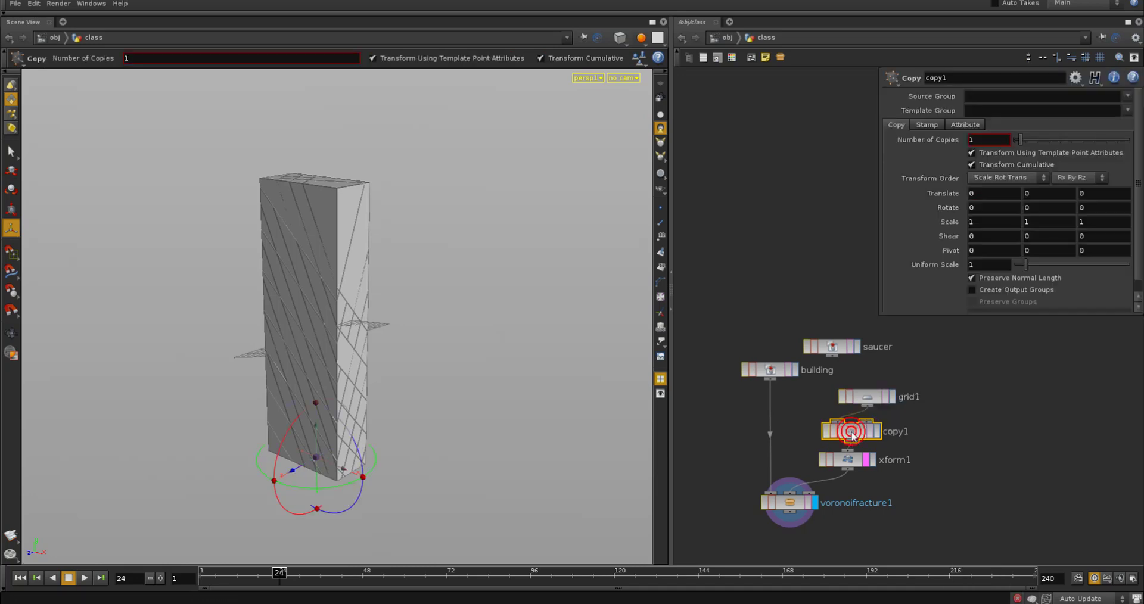
left_click(1036, 207)
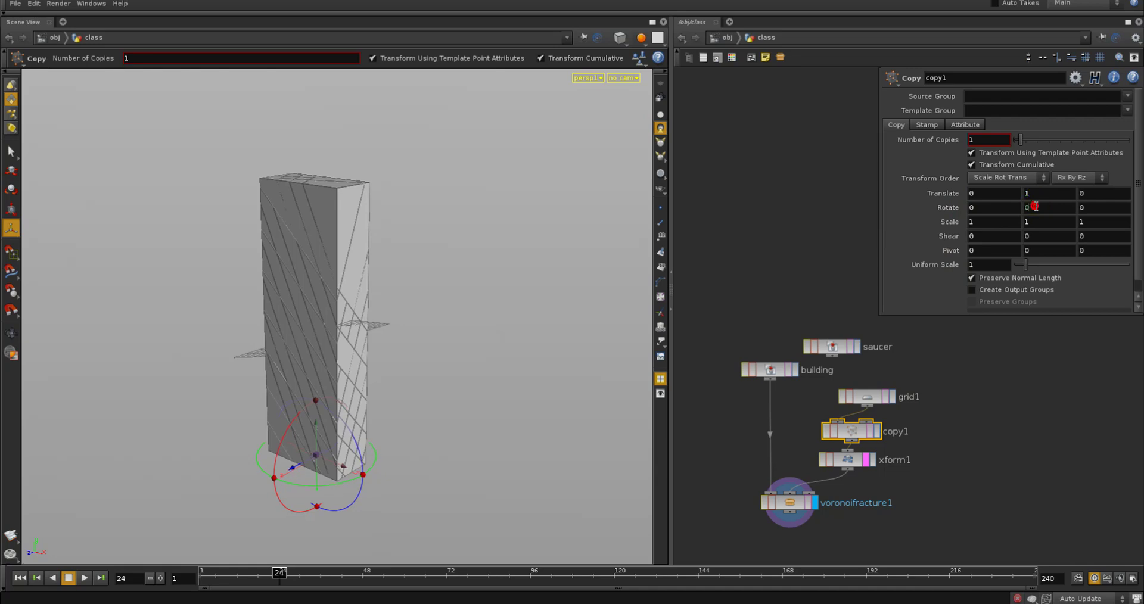
left_click_drag(1020, 139, 1043, 146)
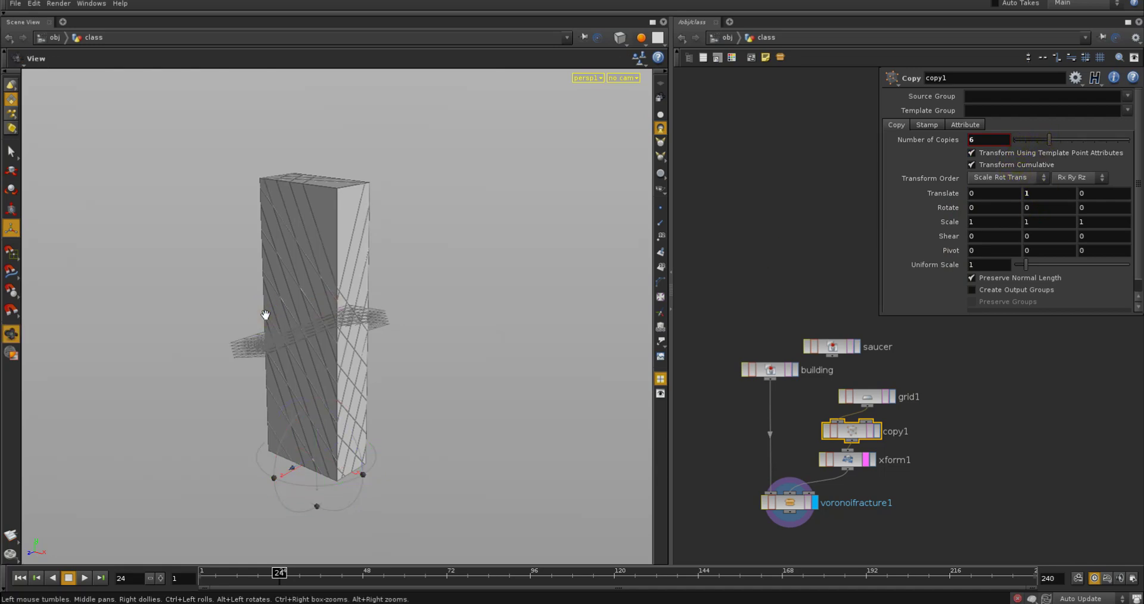
Inspect the tilted stack of grids inside the fractured building in wireframe display.
right_click_drag(264, 316, 460, 286, "alt")
mouse_move(460, 285)
left_mouse_down("alt")
mouse_move(260, 305)
mouse_move(276, 309)
left_mouse_up("alt")
mouse_move(280, 328)
middle_mouse_down("alt")
mouse_move(289, 256)
mouse_move(279, 259)
middle_mouse_up("alt")
left_click_drag(279, 259, 269, 270, "alt")
key("shift+w")
left_click_drag(307, 280, 252, 288)
right_click_drag(252, 288, 383, 332)
left_click(939, 498)
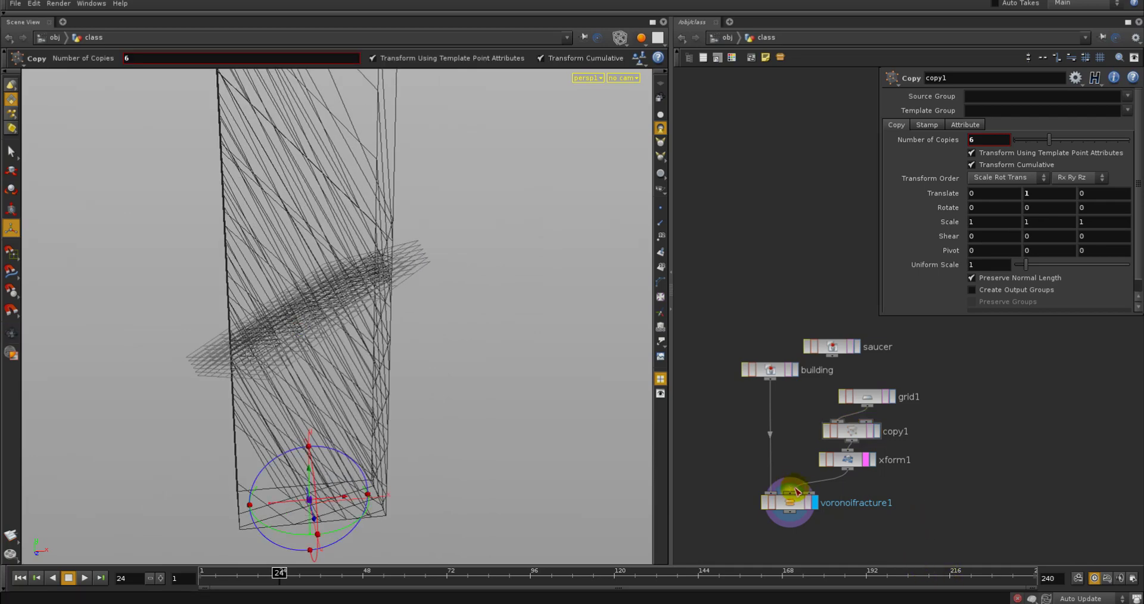
key("space")
left_click_drag(237, 324, 334, 318)
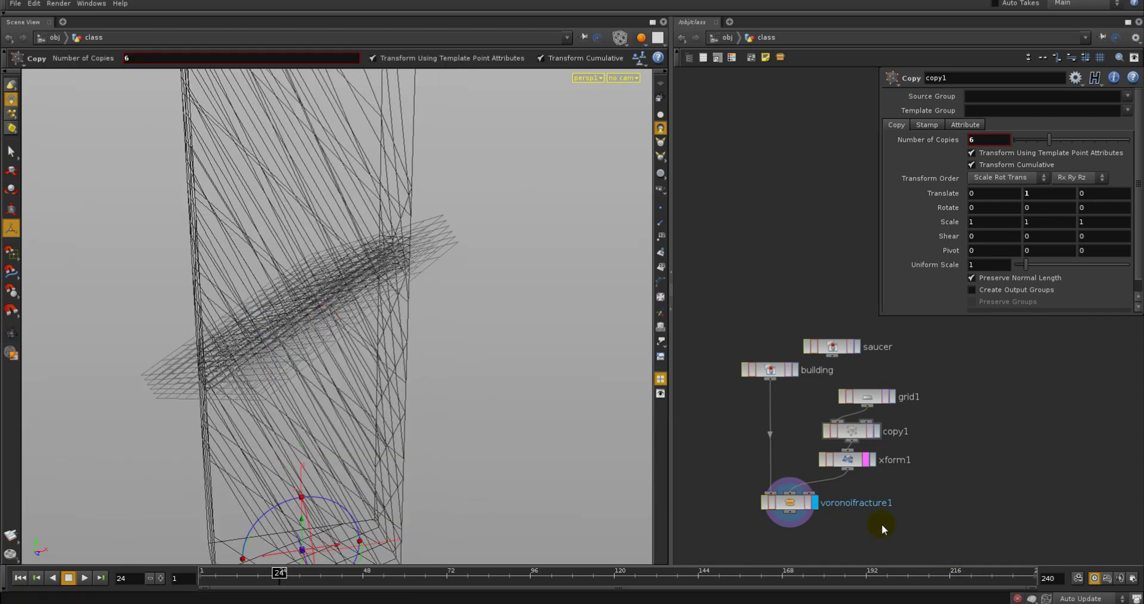
Add a PointJitter node after the Transform node and feed its output into the Voronoi Fracture's cell points input.
key("Tab")
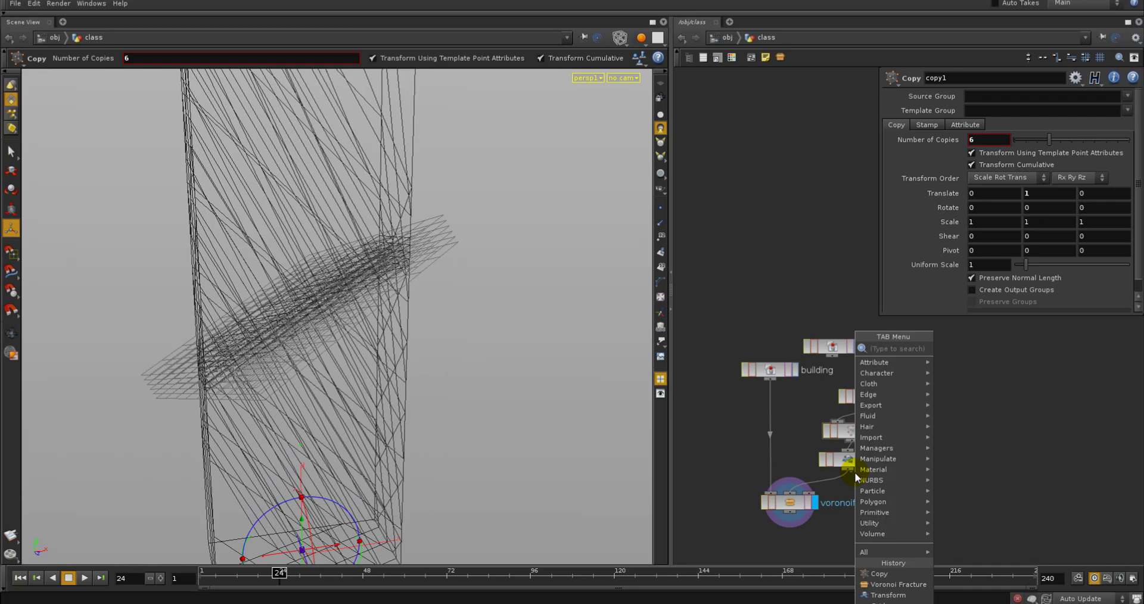
type("Point")
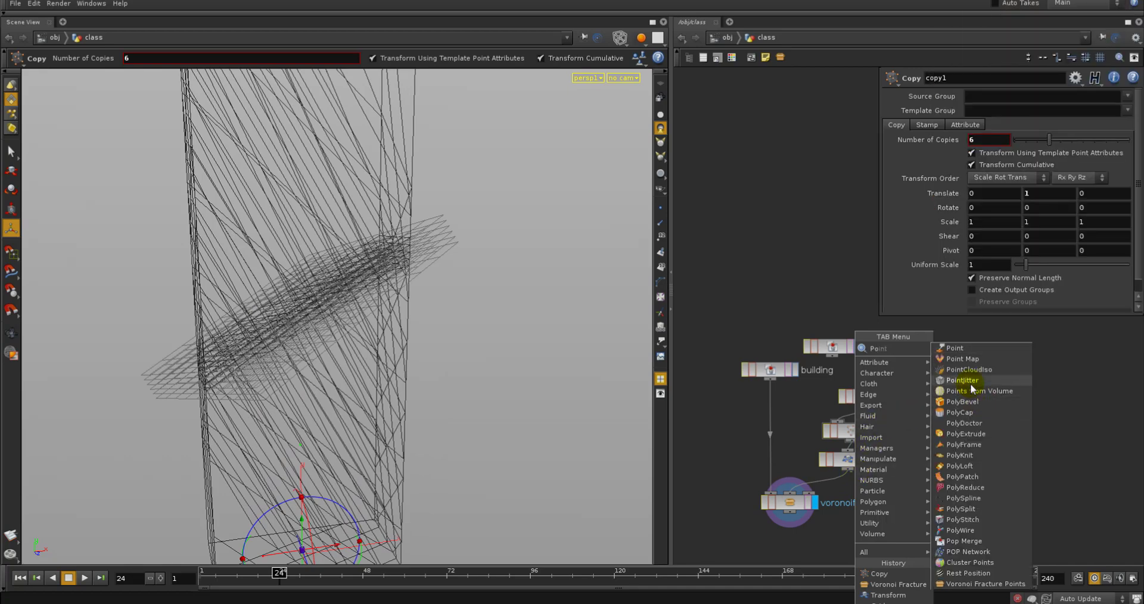
left_click(972, 387)
left_click(888, 502)
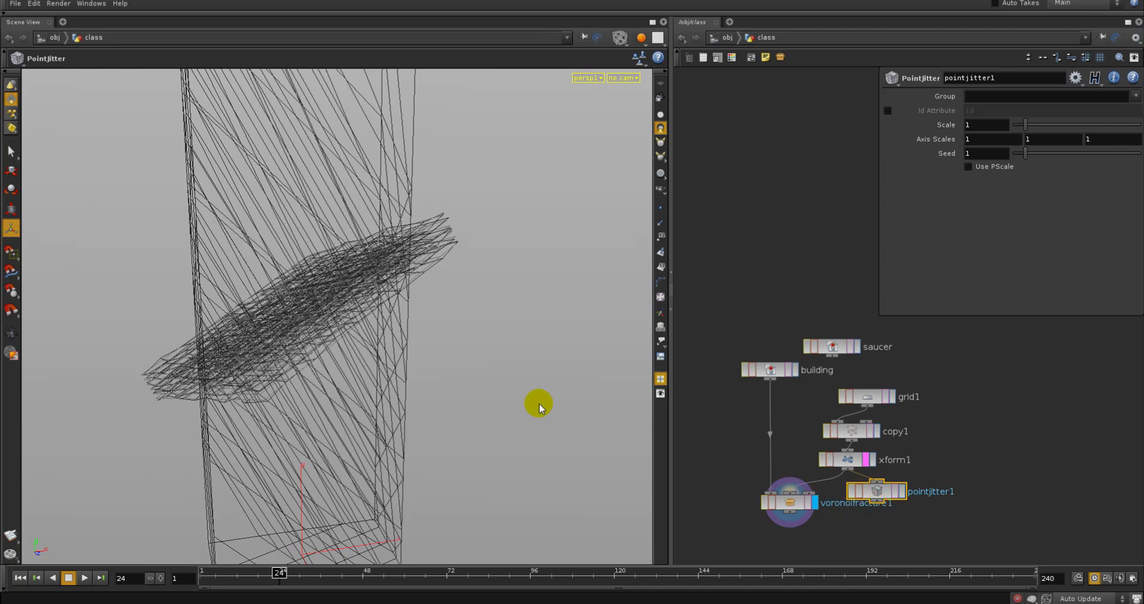
left_click(849, 528)
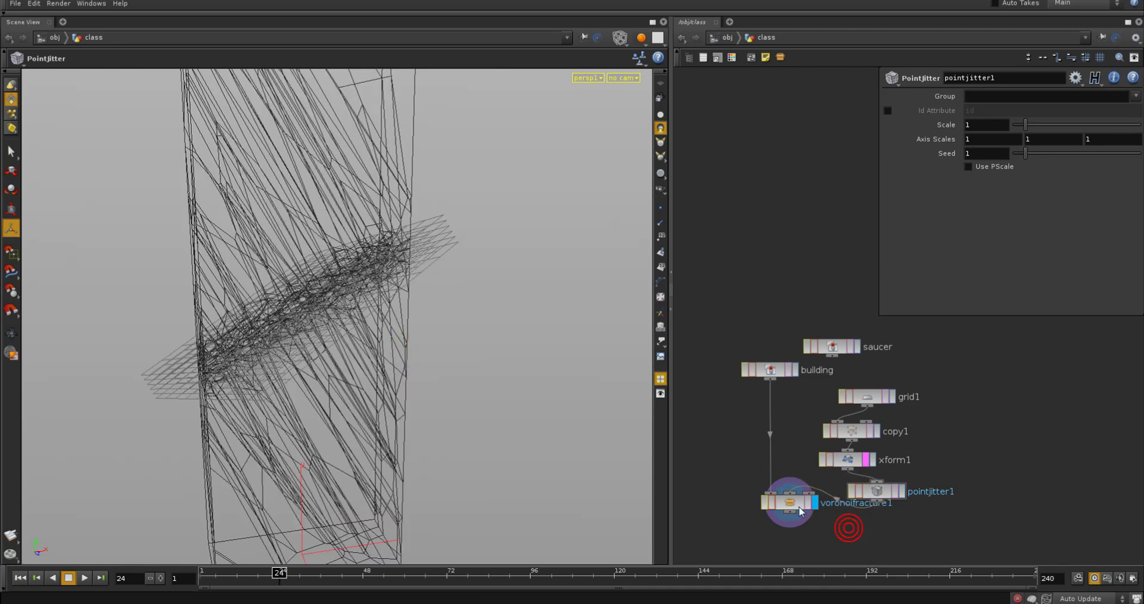
Switch the view to Flat Wire Shaded and examine the jittered fracture pattern on the building from several sides.
left_click(792, 503)
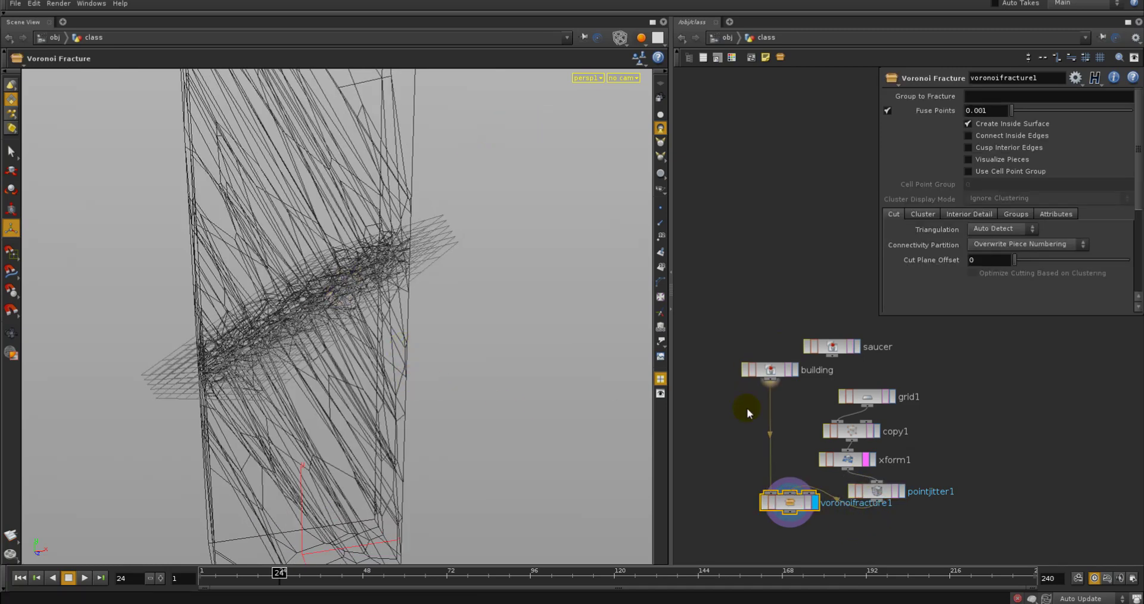
left_click(615, 41)
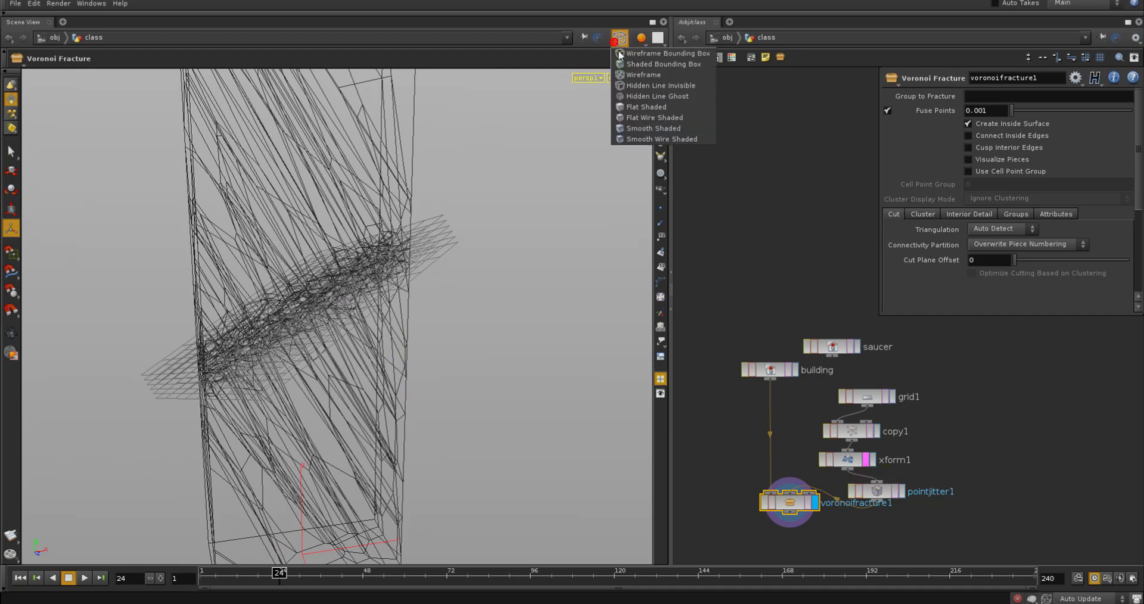
left_click(646, 118)
mouse_move(491, 265)
left_mouse_down("alt")
mouse_move(371, 297)
mouse_move(383, 301)
left_mouse_up("alt")
left_click(796, 510)
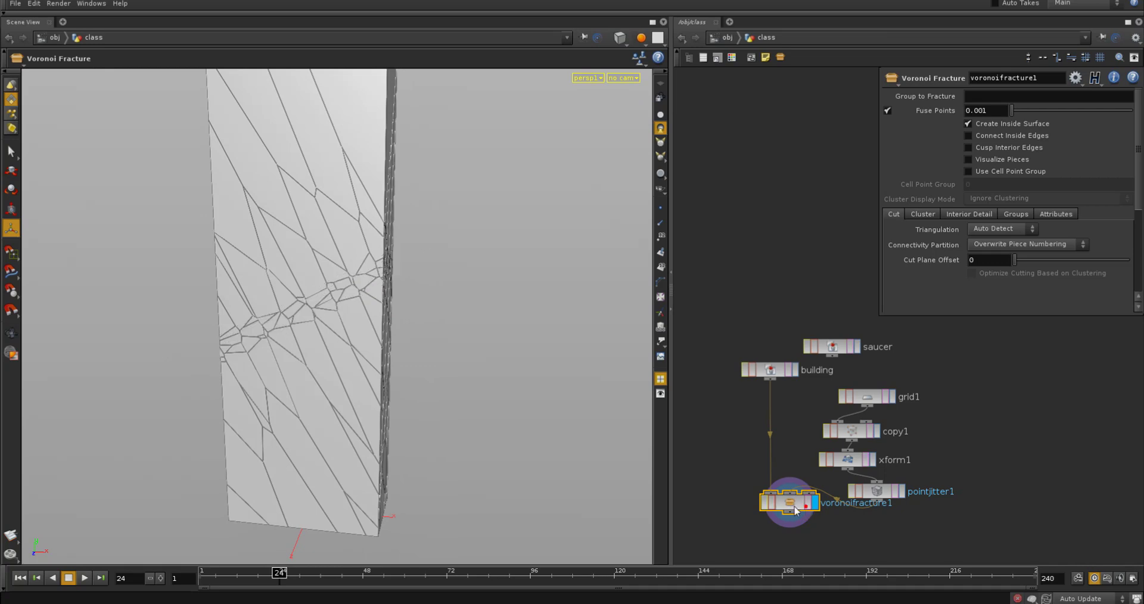
right_click_drag(343, 351, 332, 341, "alt")
left_click_drag(329, 327, 334, 322, "alt")
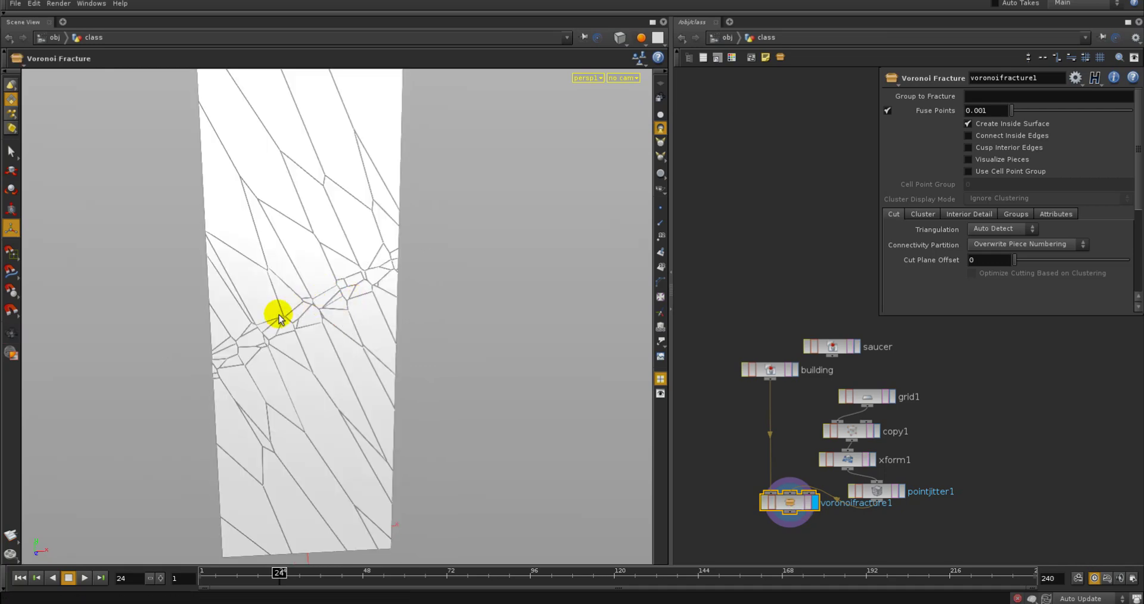
right_click_drag(404, 267, 282, 290, "alt")
middle_click_drag(305, 288, 307, 300, "alt")
left_click_drag(303, 300, 307, 302, "alt")
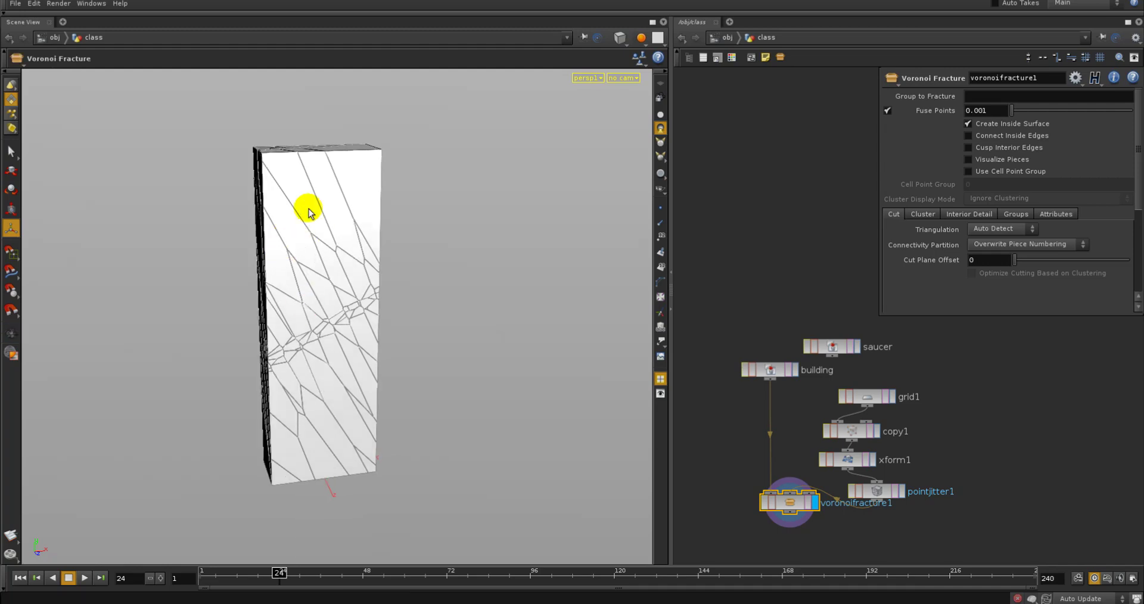
left_click_drag(248, 174, 277, 177, "alt")
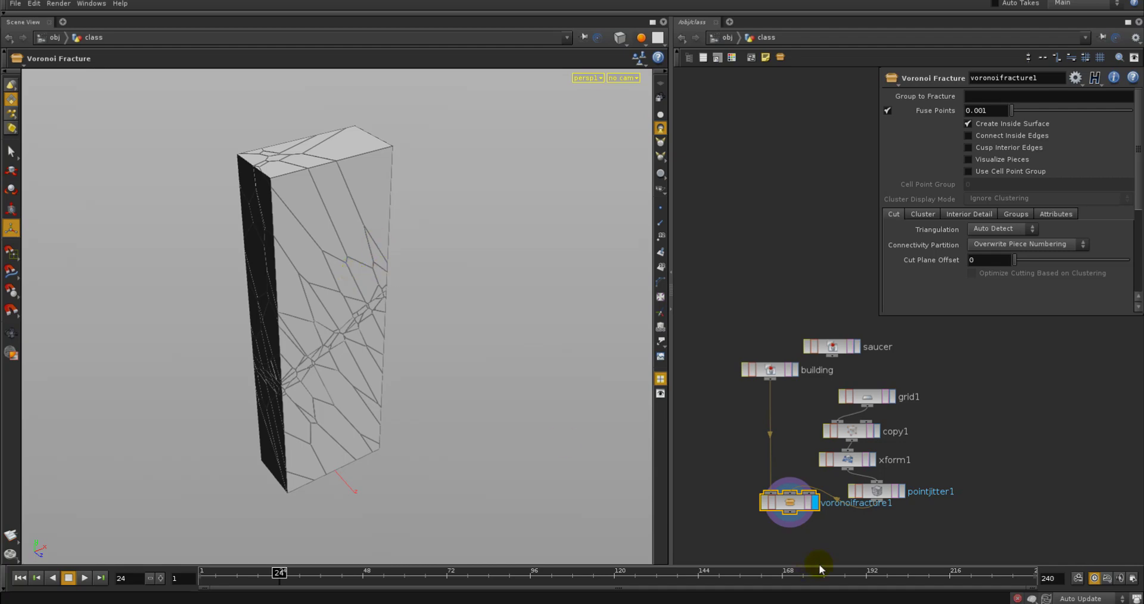
Delete the Grid, Copy, Transform, PointJitter and Voronoi Fracture nodes, leaving the saucer and building nodes.
middle_click_drag(819, 564, 782, 403)
left_click_drag(842, 425, 731, 257)
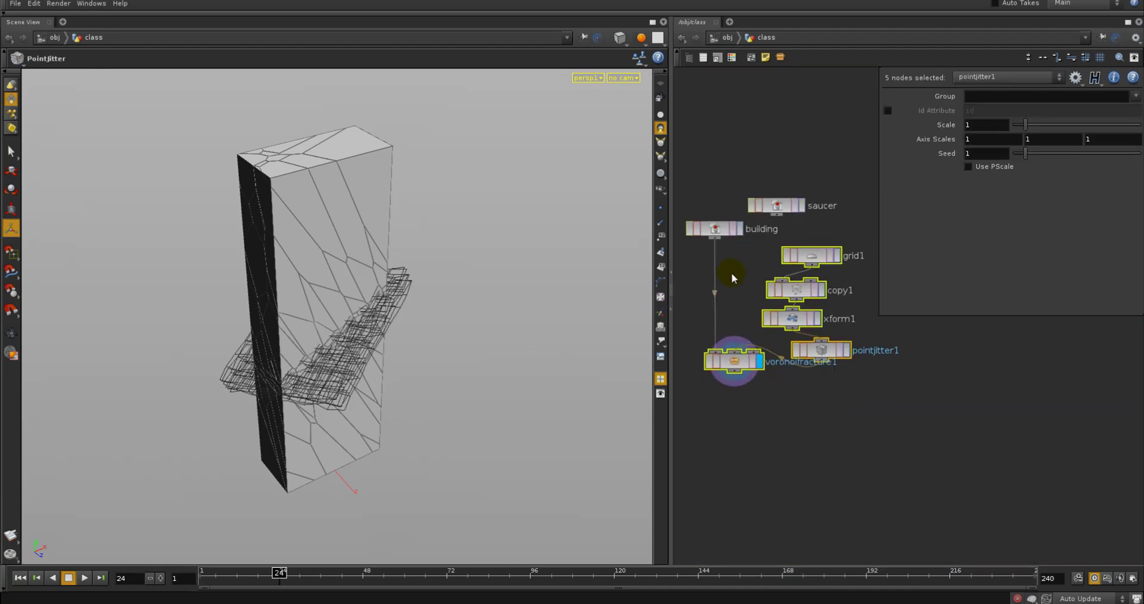
key("Delete")
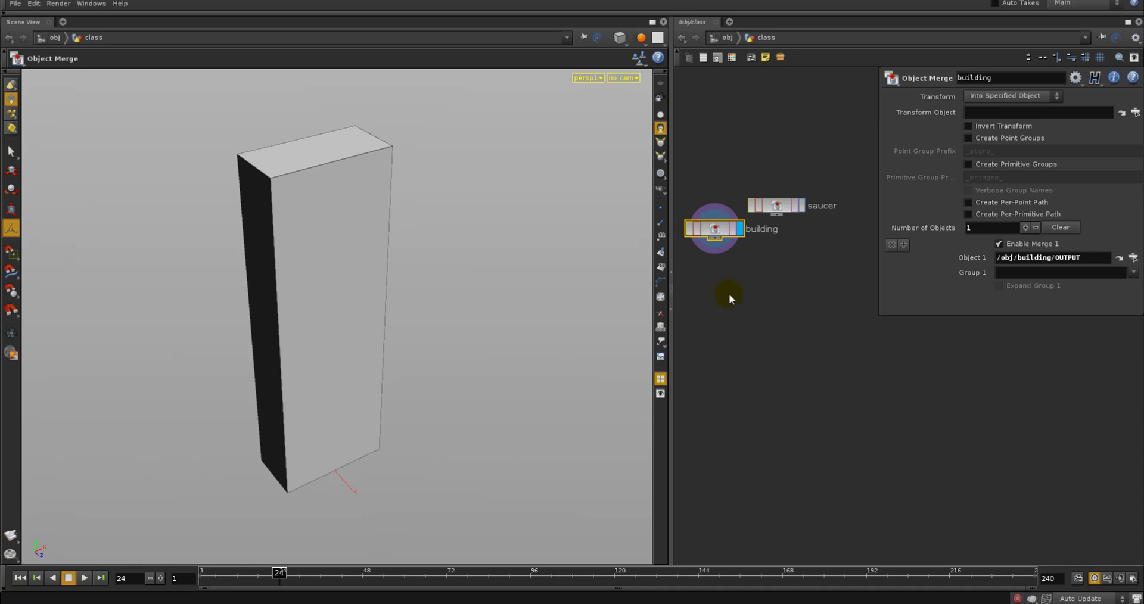
Add an IsoOffset node and place it below the building node.
middle_click_drag(730, 294, 734, 302)
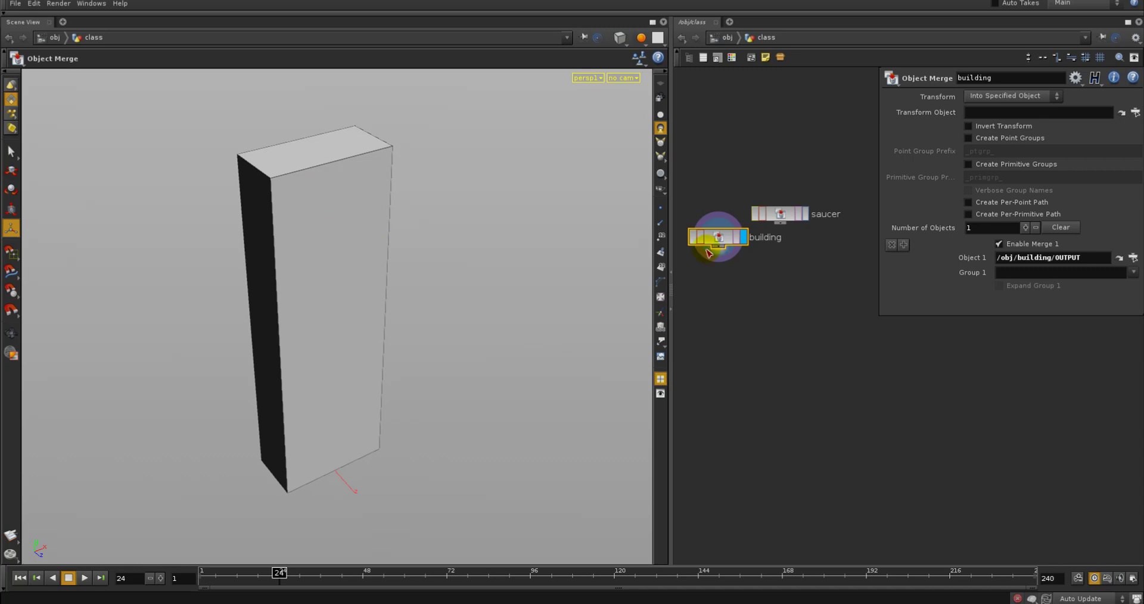
middle_click_drag(748, 301, 754, 301)
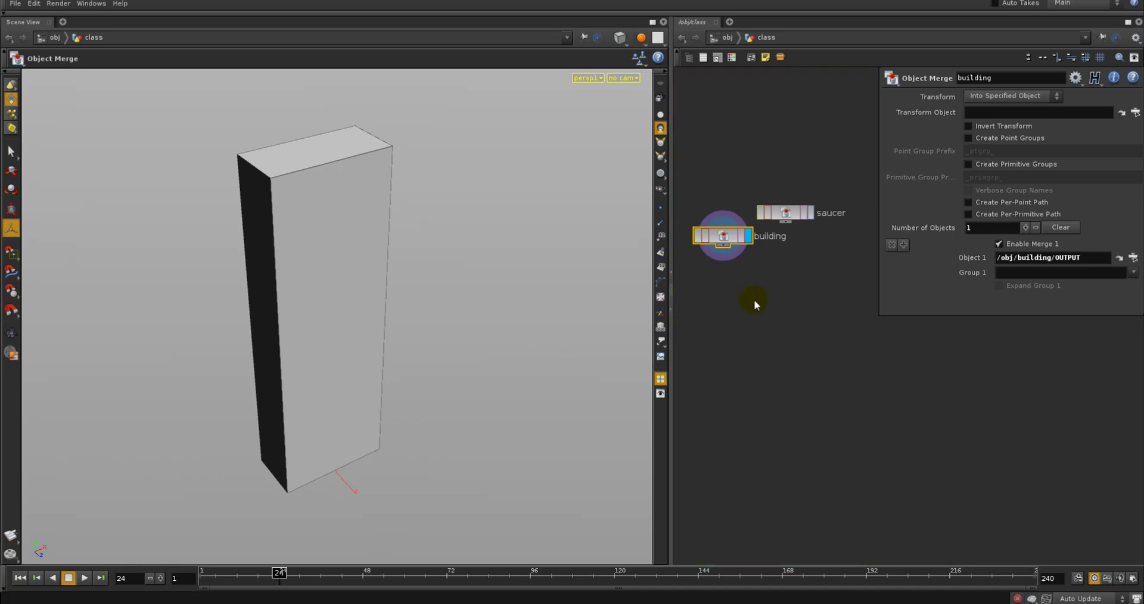
key("Tab")
type("iso")
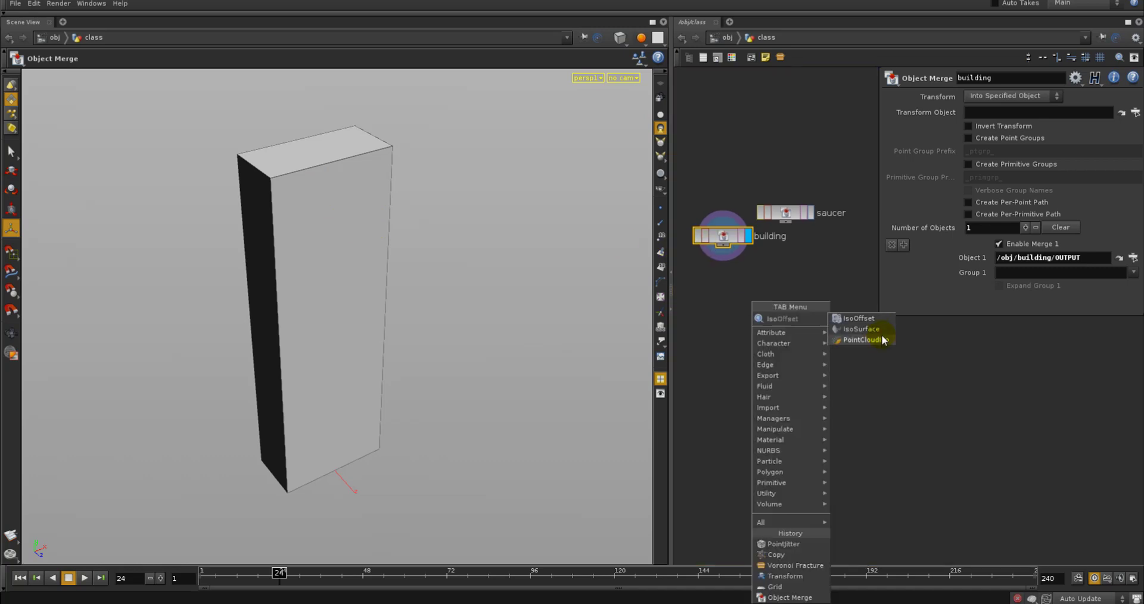
left_click(859, 318)
left_click(771, 325)
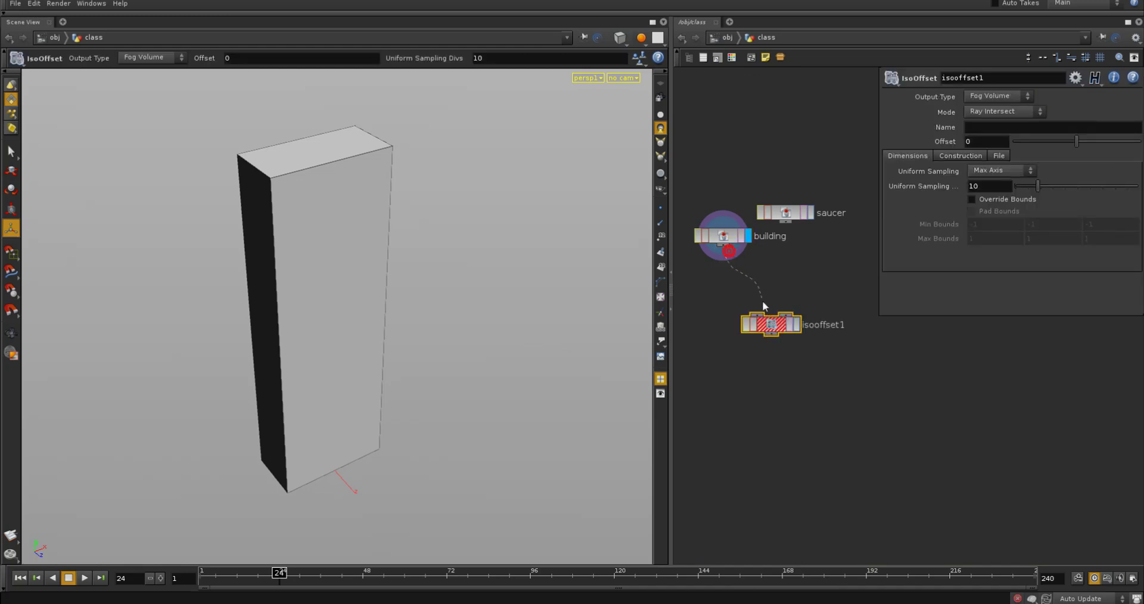
Connect the building node's output to the IsoOffset node's first input and display the IsoOffset result.
left_click(769, 313)
left_click(797, 325)
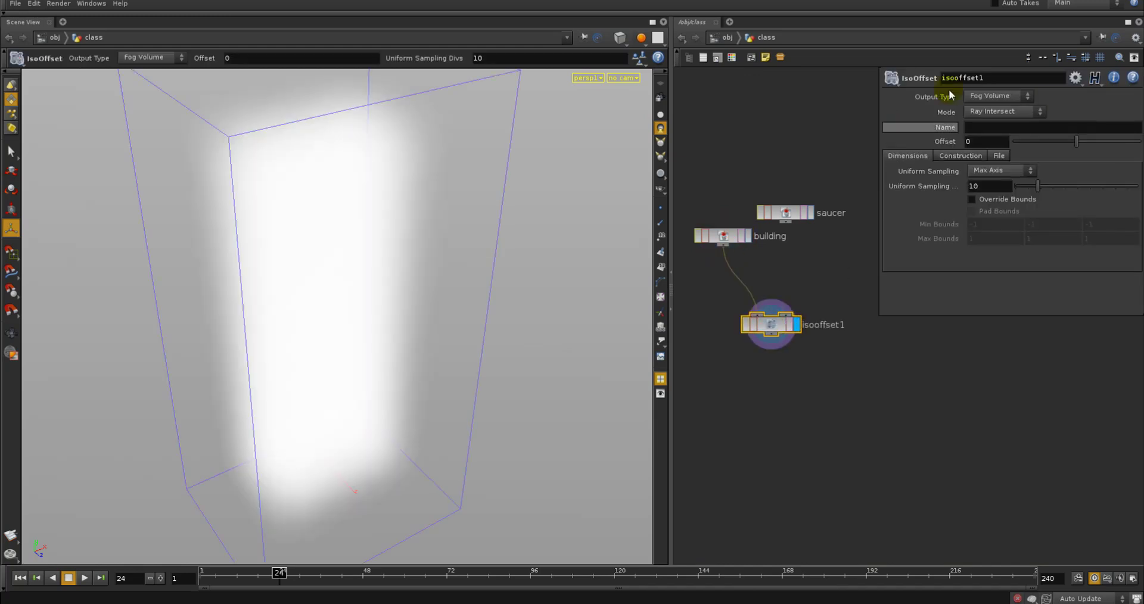
Try the Iso Surface output type on the IsoOffset node, inspect the shape, and return the type to Fog Volume.
left_click(986, 96)
left_click(982, 105)
key("Escape")
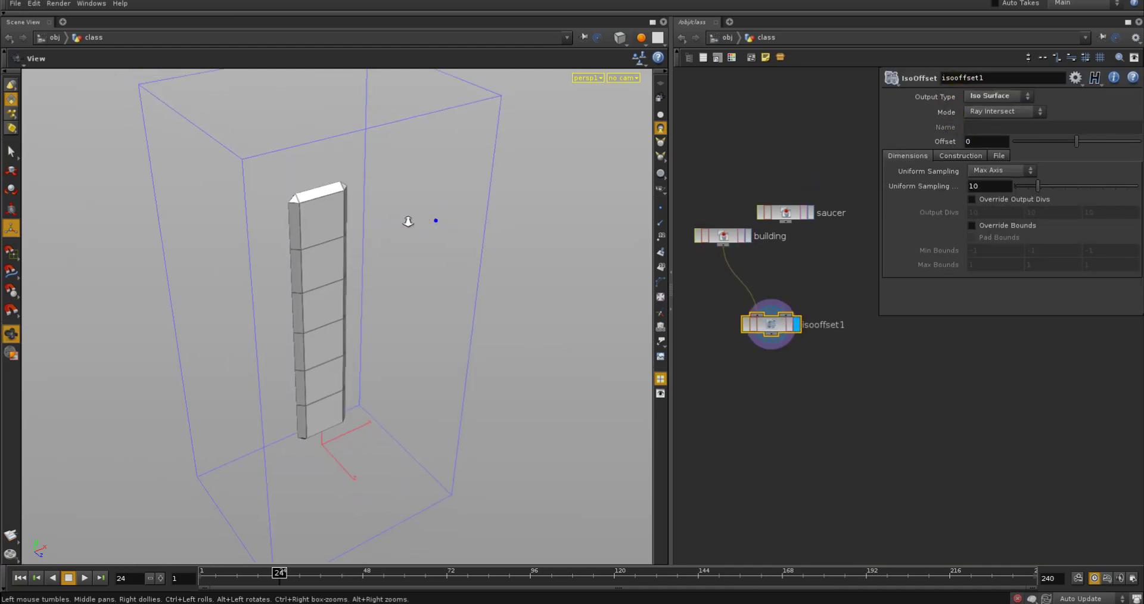
mouse_move(408, 221)
left_mouse_down()
mouse_move(437, 197)
mouse_move(365, 204)
mouse_move(388, 214)
left_mouse_up()
key("Return")
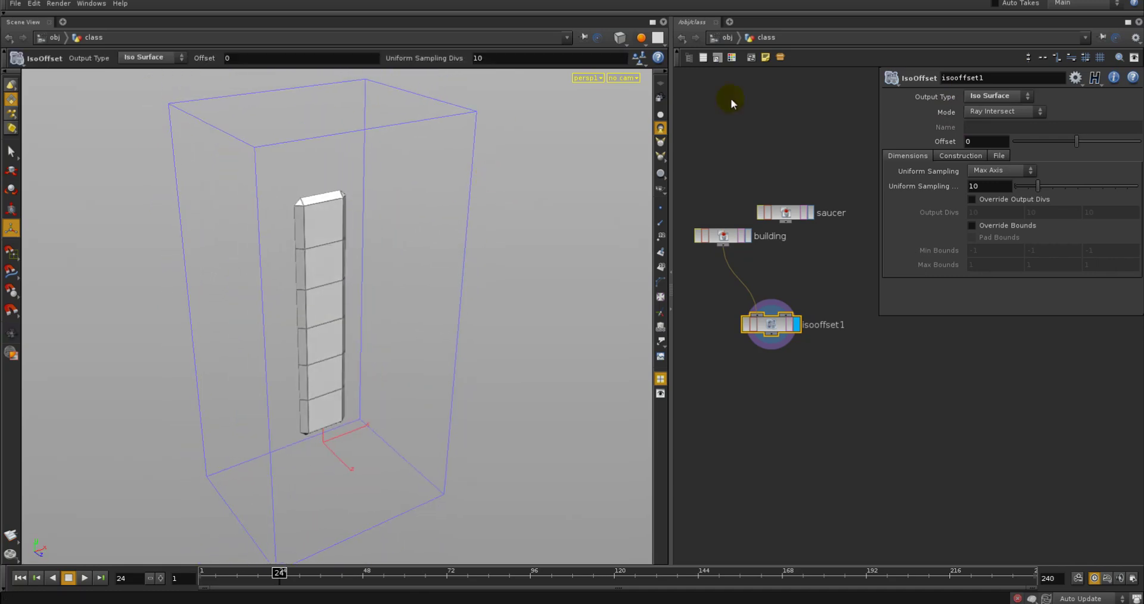
left_click(1011, 99)
left_click(1007, 107)
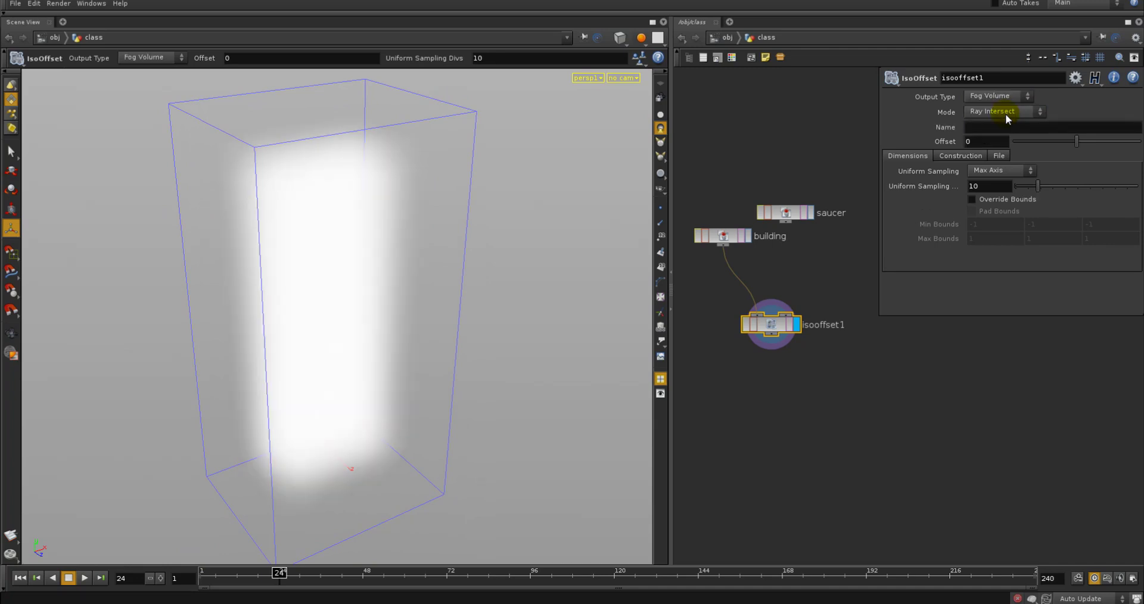
Name the IsoOffset fog volume "density" and set its Uniform Sampling Divs to 100.
left_click(1001, 128)
type("density")
key("Return")
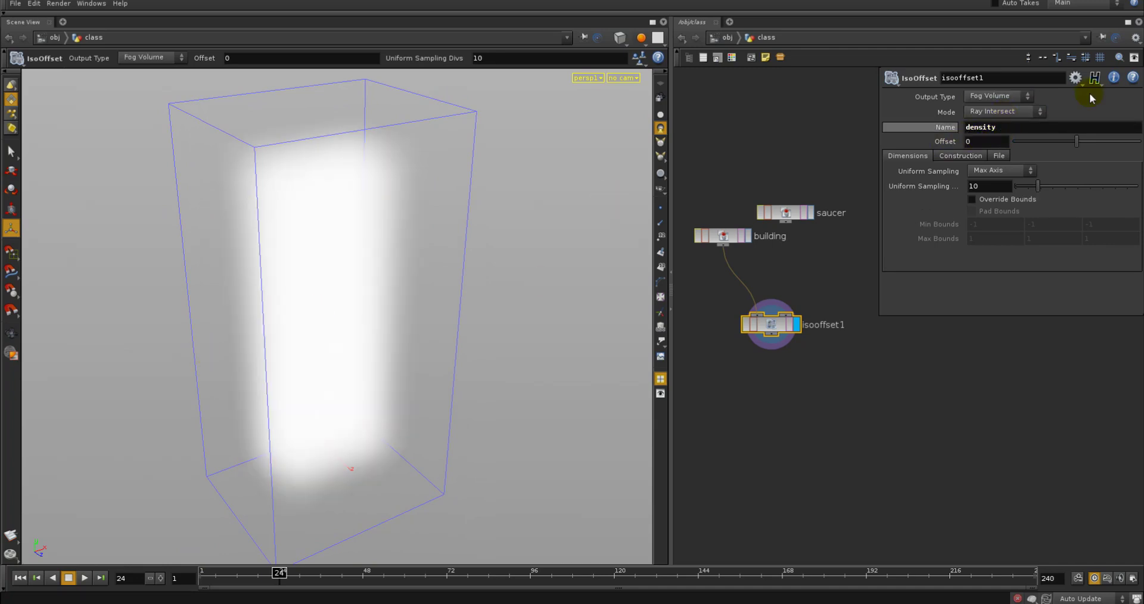
left_click(990, 184)
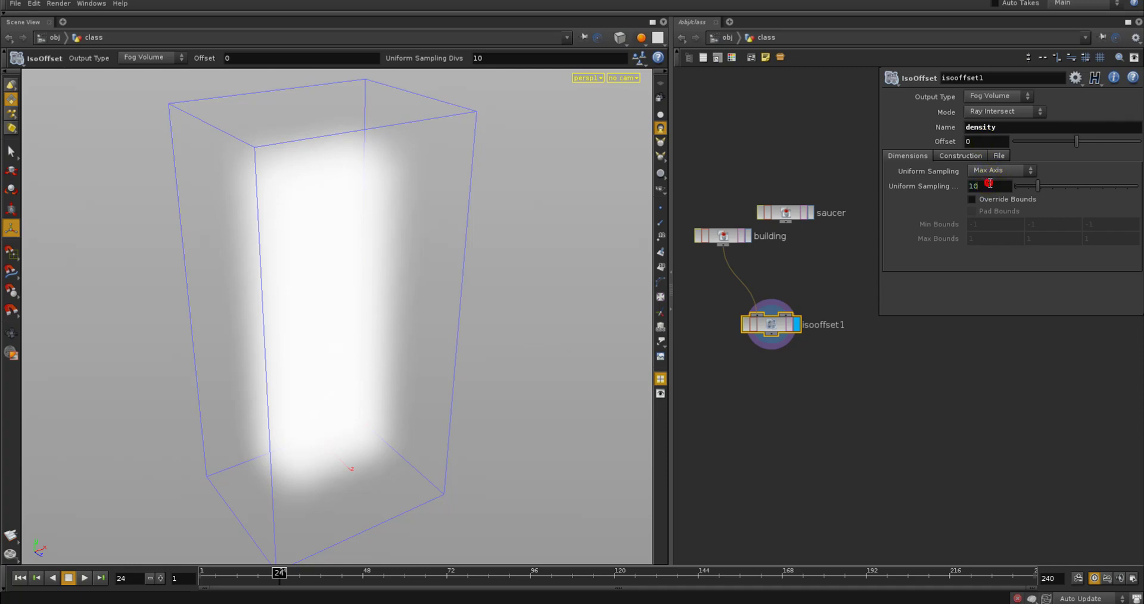
type("0")
key("Return")
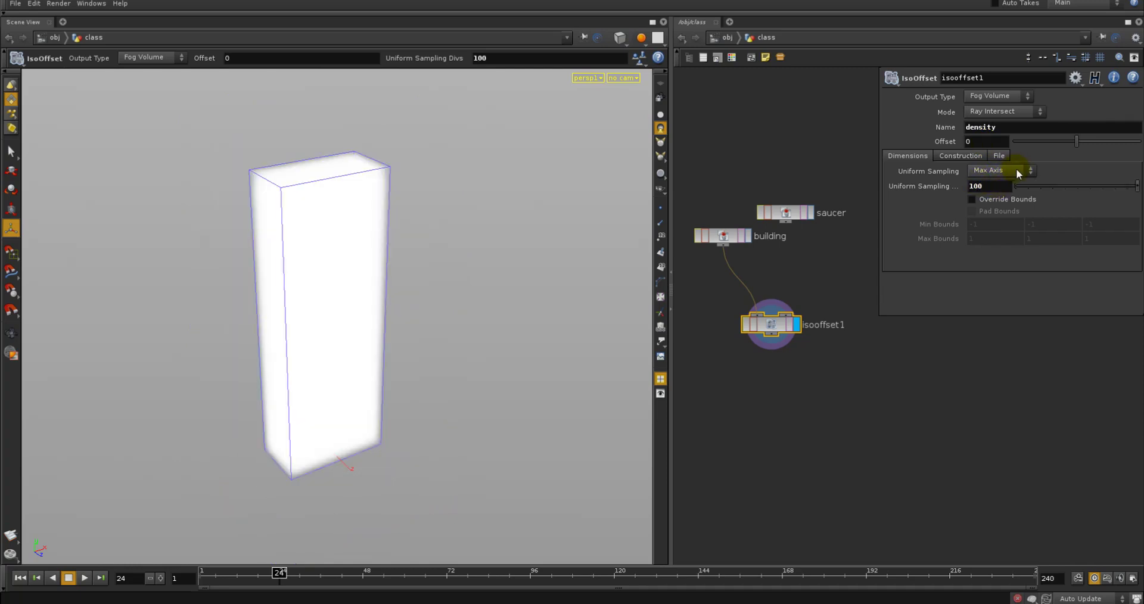
key("Escape")
left_click_drag(379, 300, 399, 261)
key("Escape")
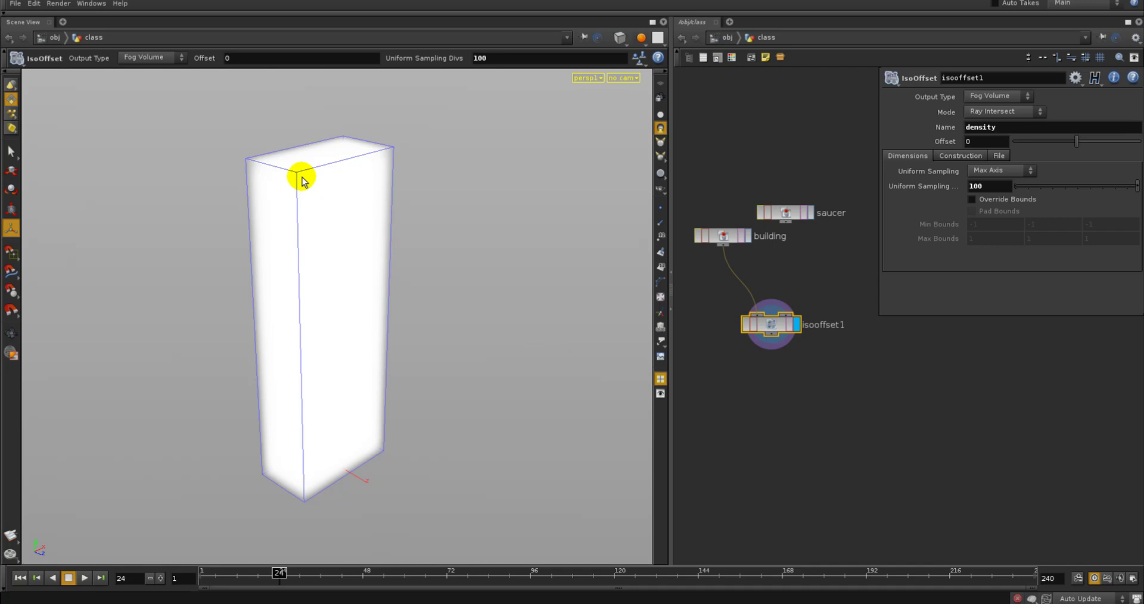
Add a Scatter node below the IsoOffset node, fed by the fog volume, and display its result.
left_click(820, 370)
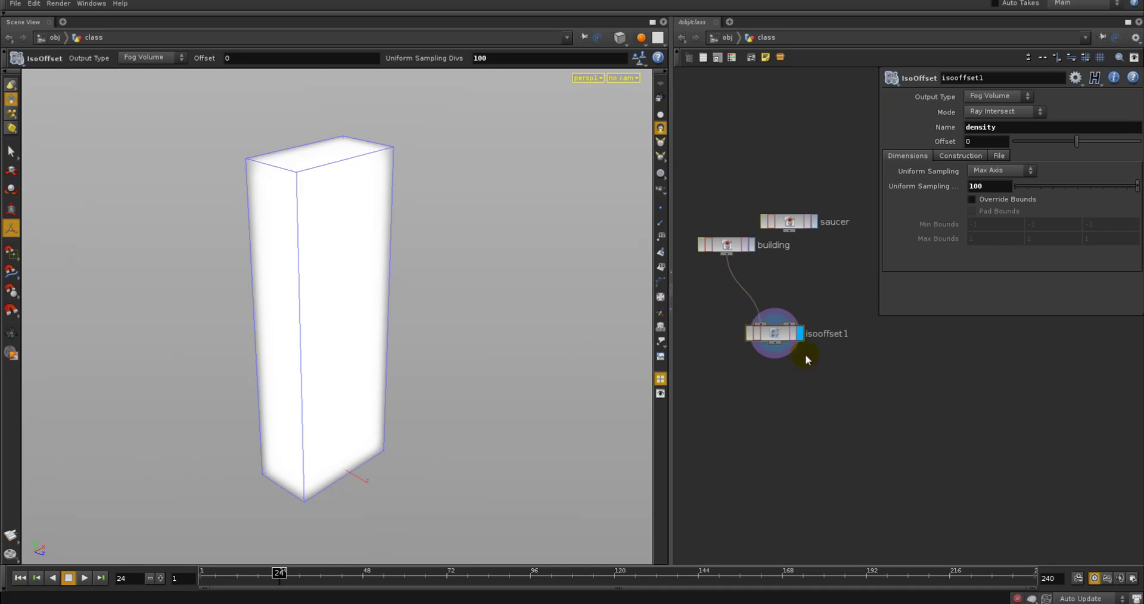
key("Tab")
left_click(897, 338)
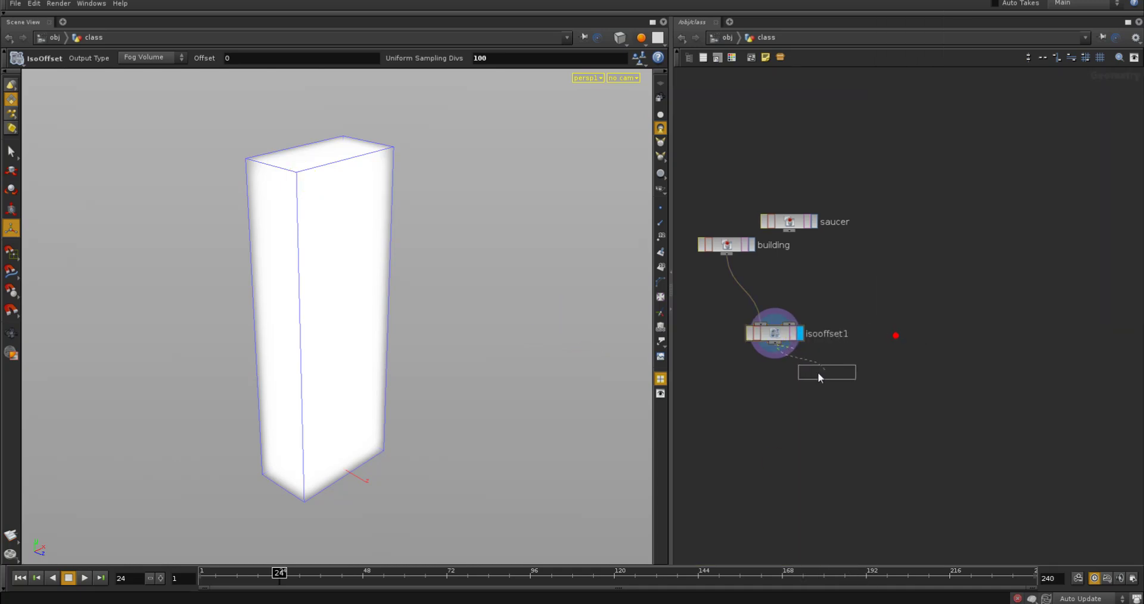
left_click(817, 374)
left_click(844, 373)
left_click_drag(821, 370, 815, 383)
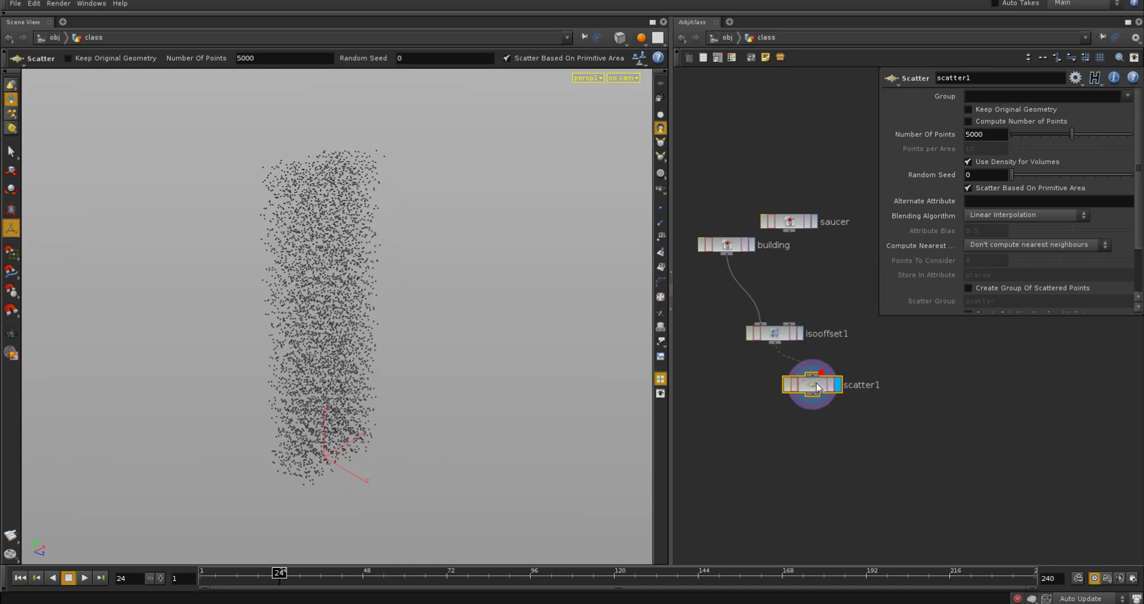
Set the Scatter node's Number Of Points to 100.
left_click_drag(258, 296, 336, 286)
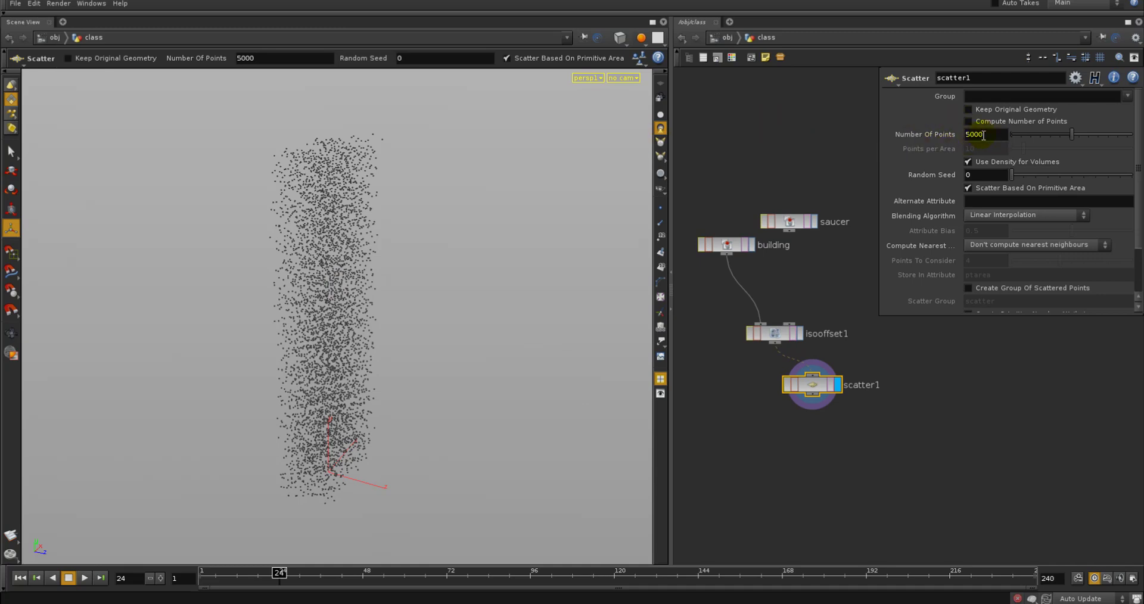
left_click(1002, 136)
key("BackSpace")
key("BackSpace")
key("BackSpace")
key("BackSpace")
type("100")
key("Return")
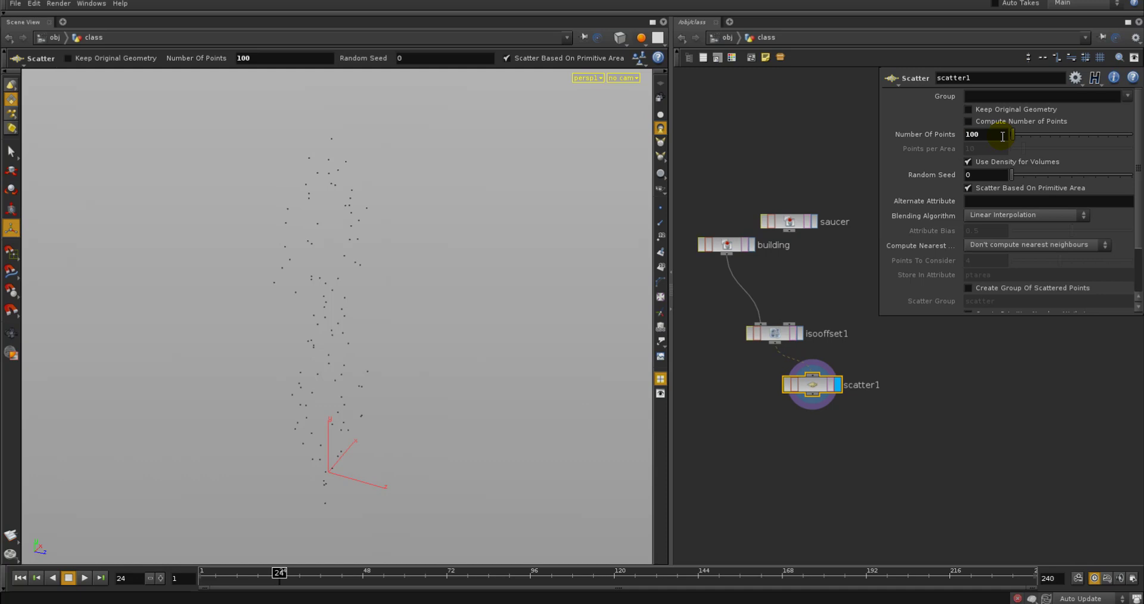
Add a Voronoi Fracture node, feed it the building geometry and the scattered points as cell points, and display its result.
key("Tab")
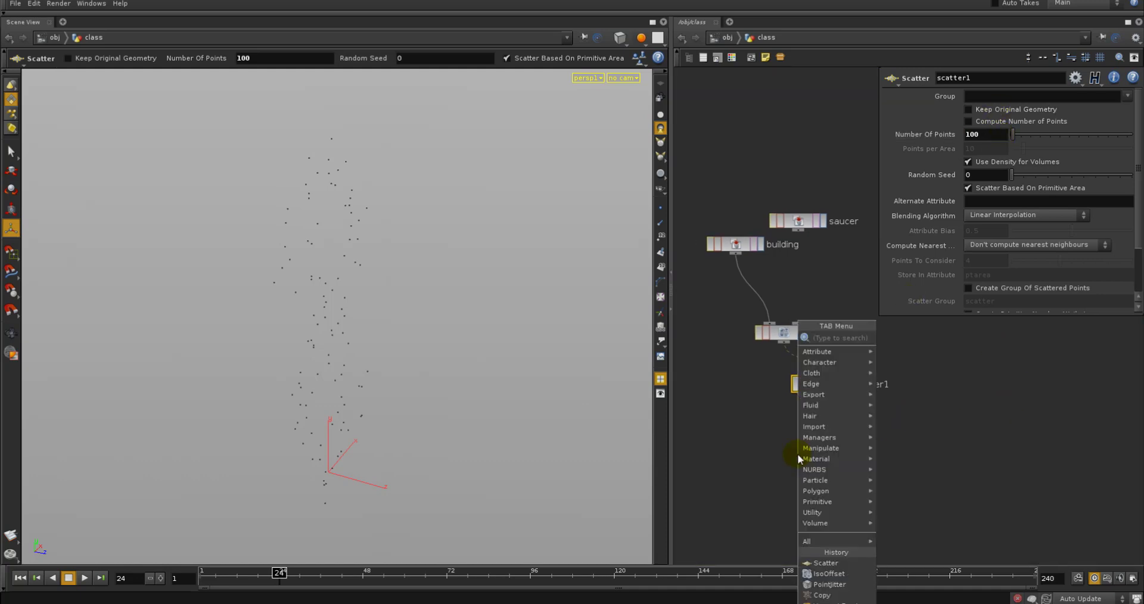
type("vor")
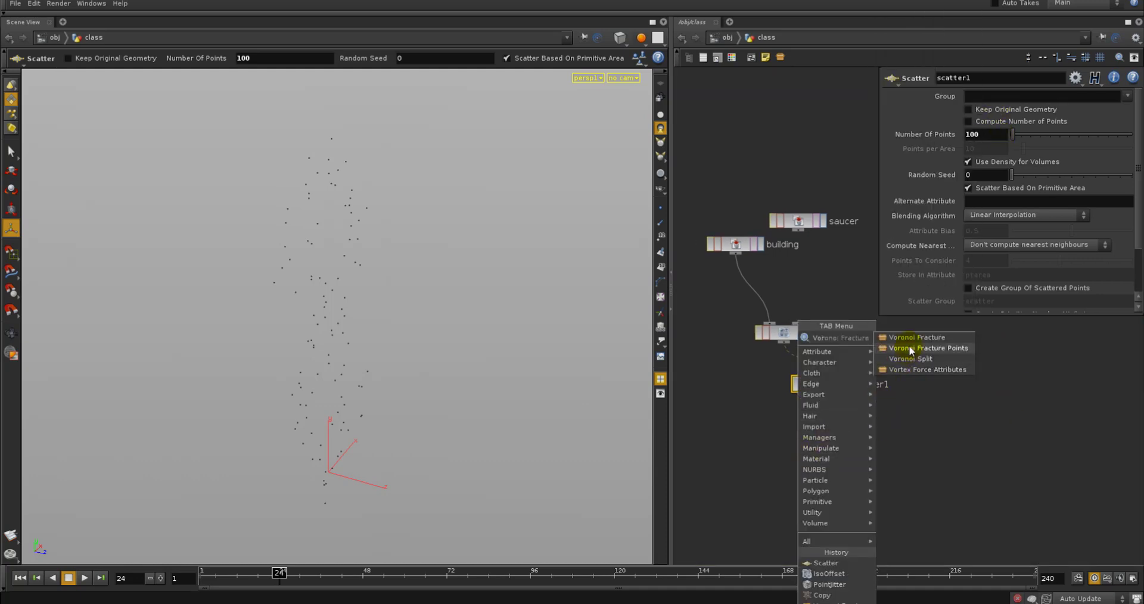
left_click(909, 340)
left_click(740, 438)
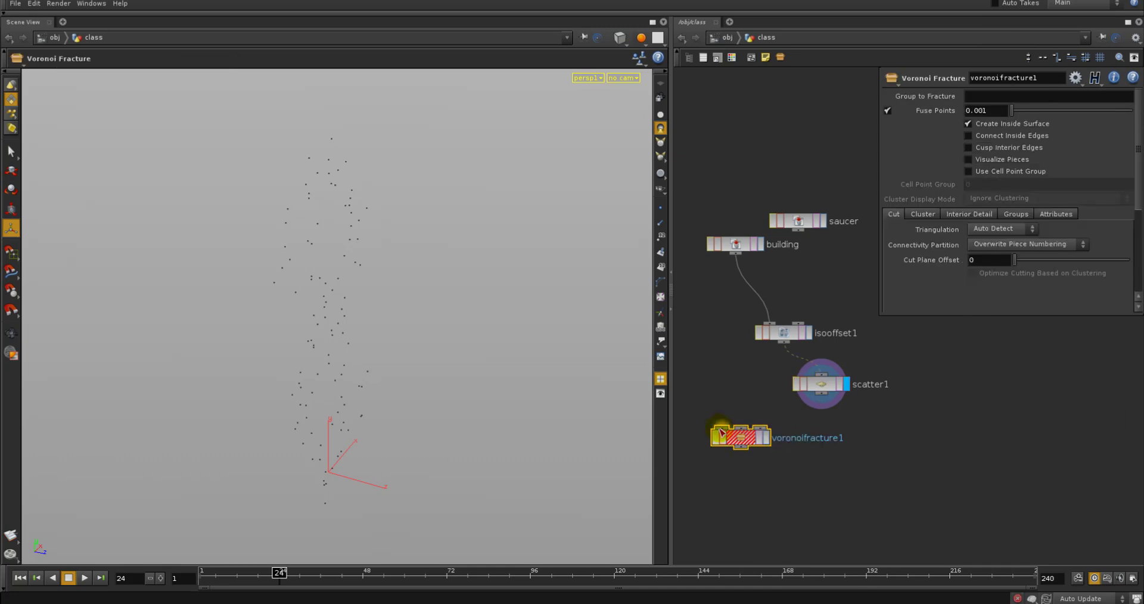
left_click_drag(720, 428, 735, 253)
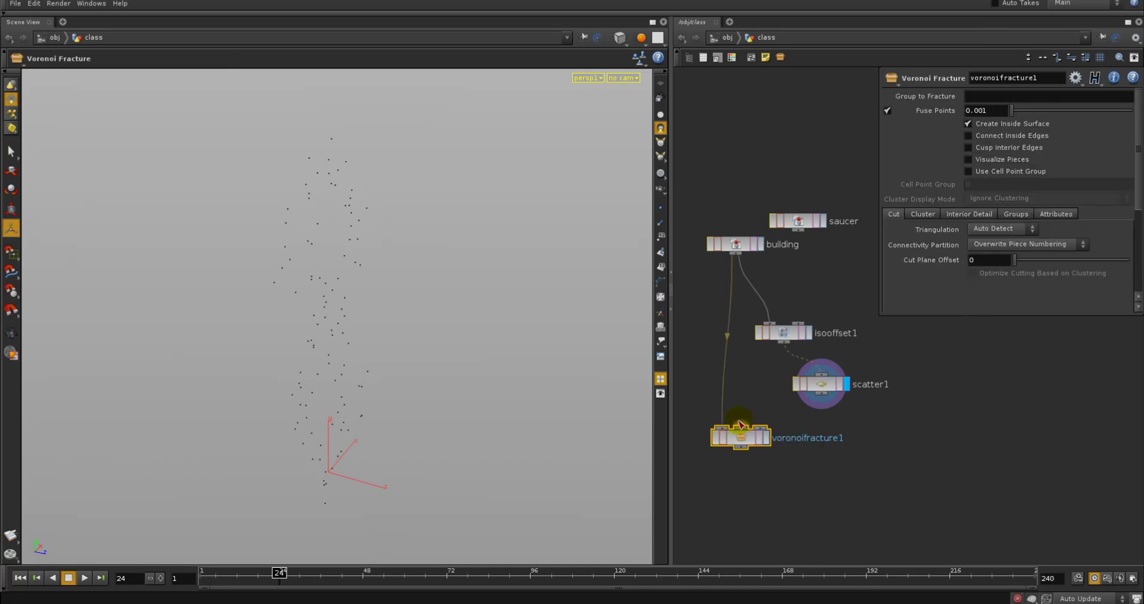
left_click_drag(739, 421, 806, 403)
left_click(766, 437)
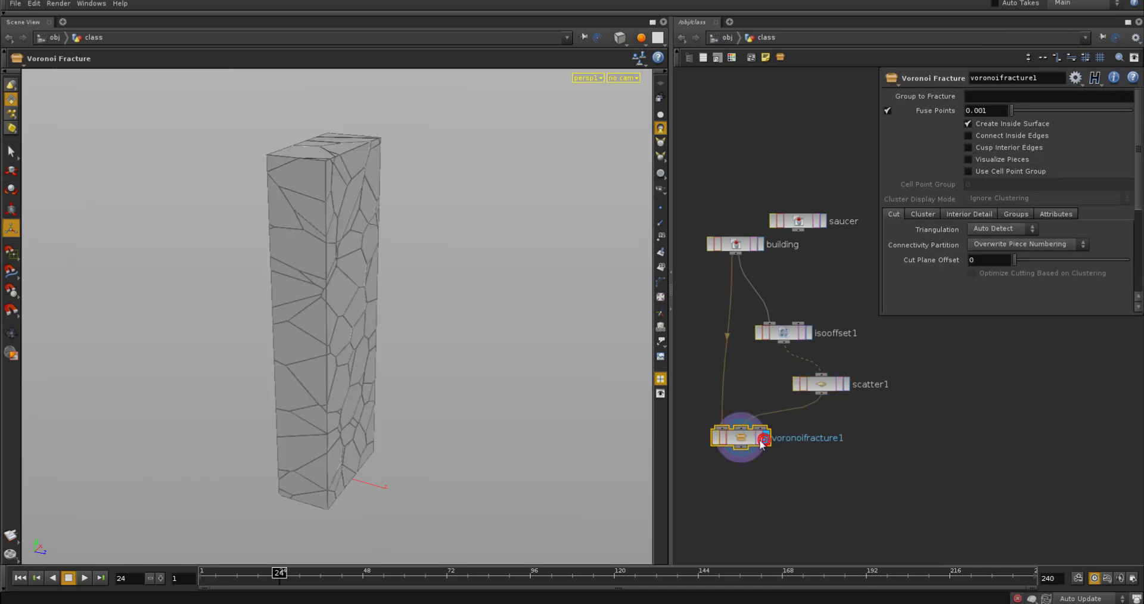
Examine the fracture pattern produced by the scattered points on the building from several sides.
right_click_drag(335, 370, 406, 378)
left_click_drag(419, 394, 225, 383)
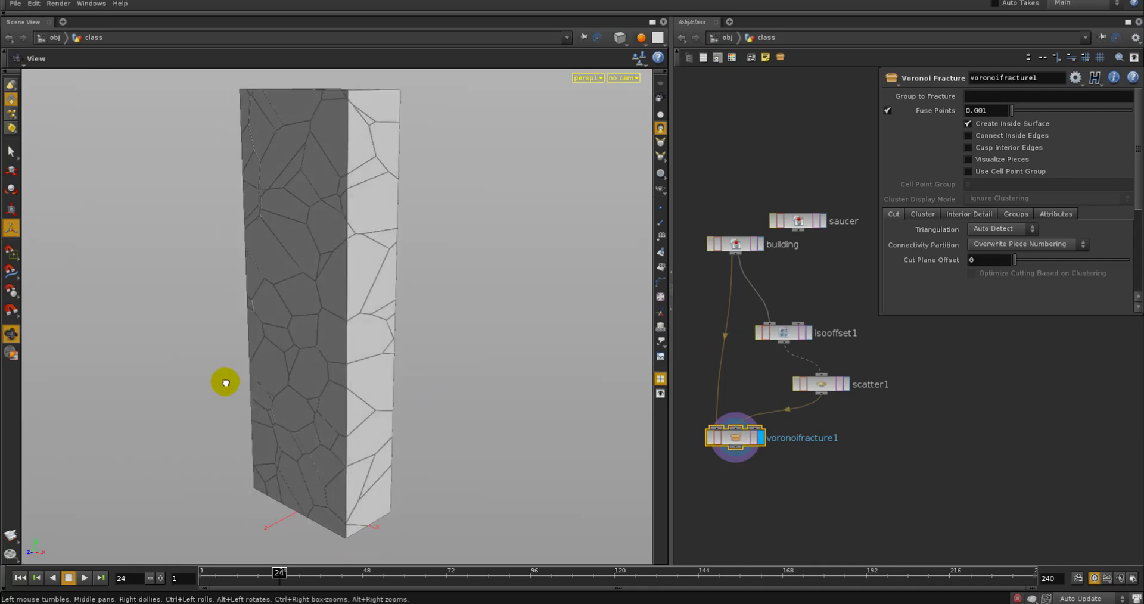
right_click_drag(255, 387, 268, 391)
left_click_drag(268, 391, 322, 404)
key("Return")
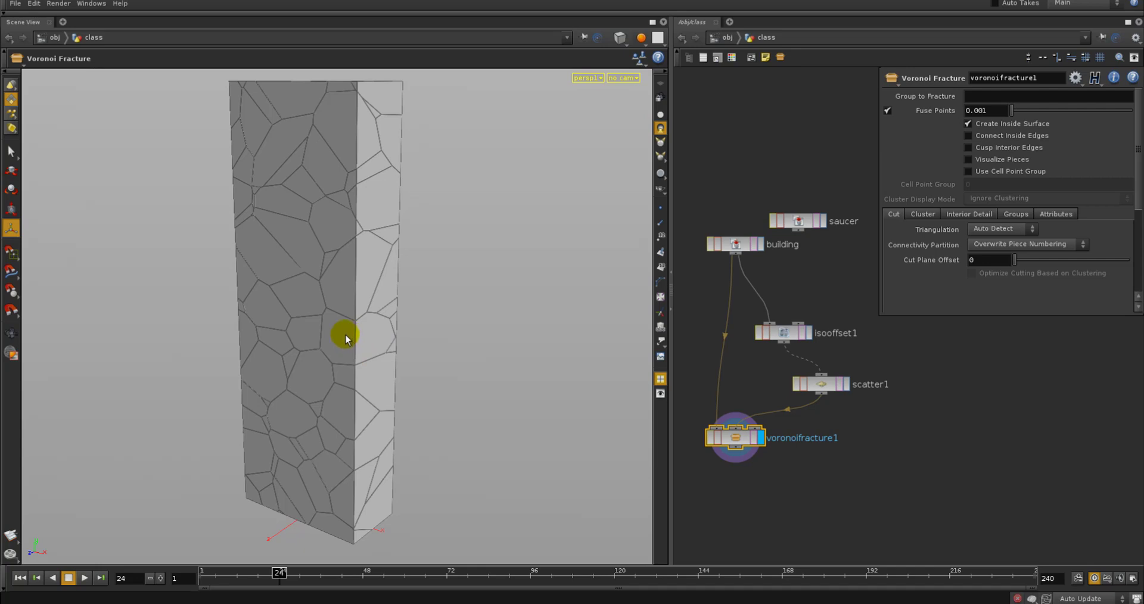
right_click_drag(363, 322, 357, 325, "alt")
left_click_drag(357, 326, 358, 294, "alt")
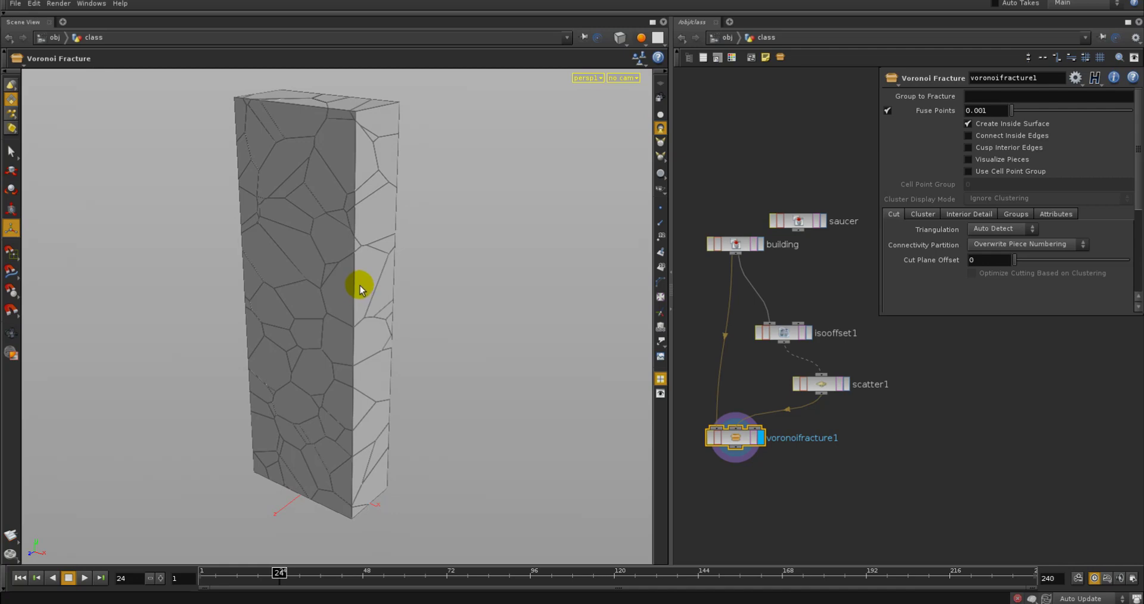
Add an Edit node after the Voronoi Fracture, move one narrow-side face about 5.6 units along X, and inspect the gap around it.
key("Tab")
type("ed")
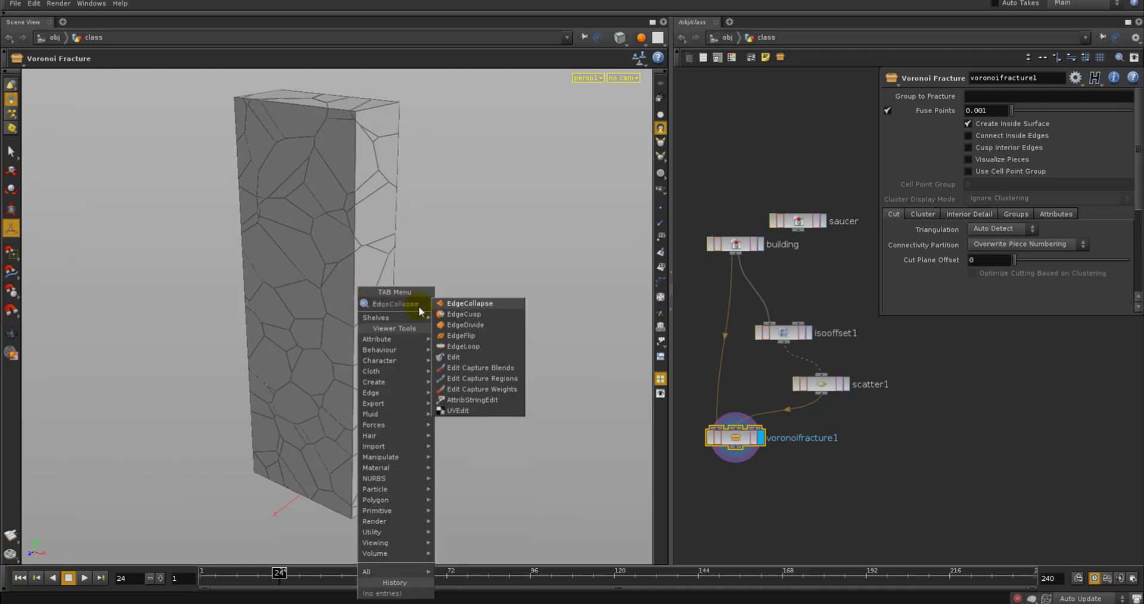
left_click(459, 357)
left_click(373, 289)
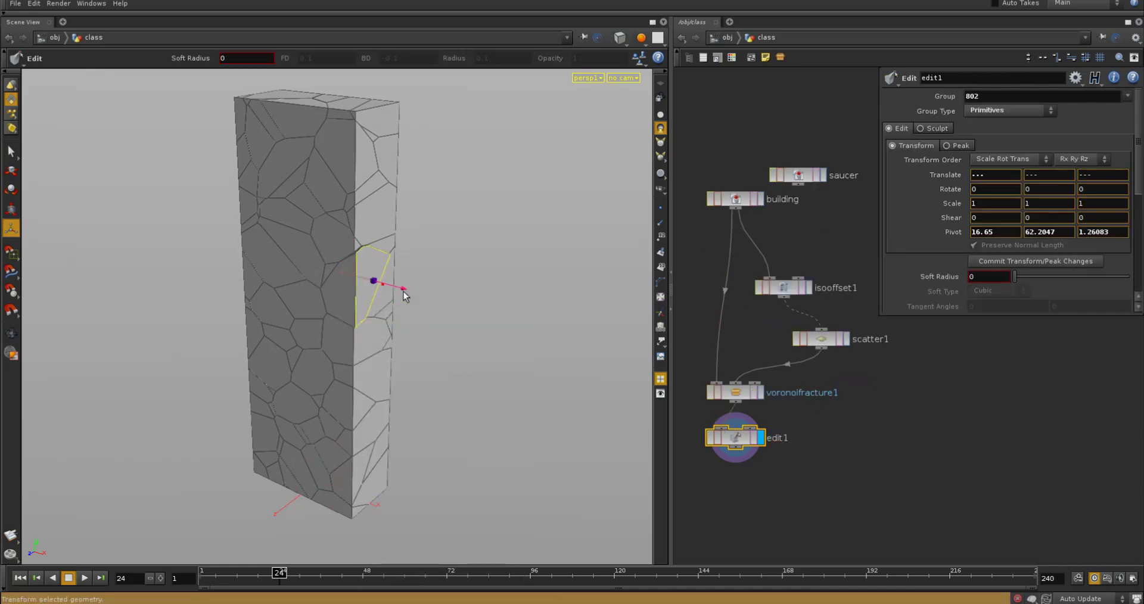
left_click_drag(404, 291, 402, 300)
right_click_drag(402, 300, 448, 271, "alt")
left_click_drag(448, 271, 403, 328, "alt")
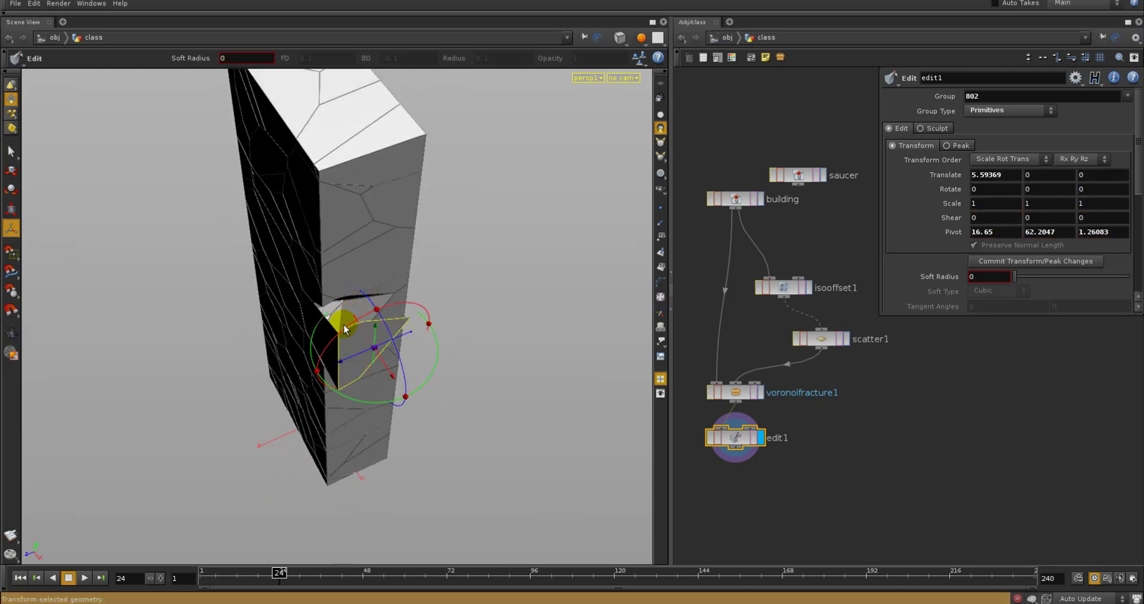
right_click_drag(345, 325, 370, 316, "alt")
left_click_drag(370, 316, 471, 310, "alt")
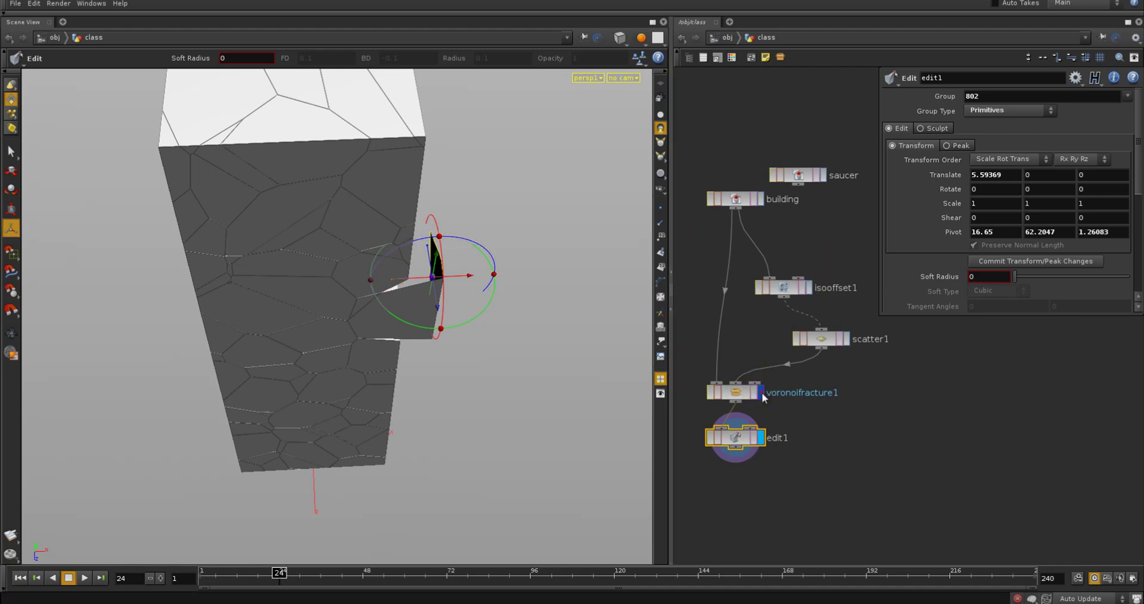
Enable Connect Inside Edges on the Voronoi Fracture node and delete the Edit node.
left_click(743, 398)
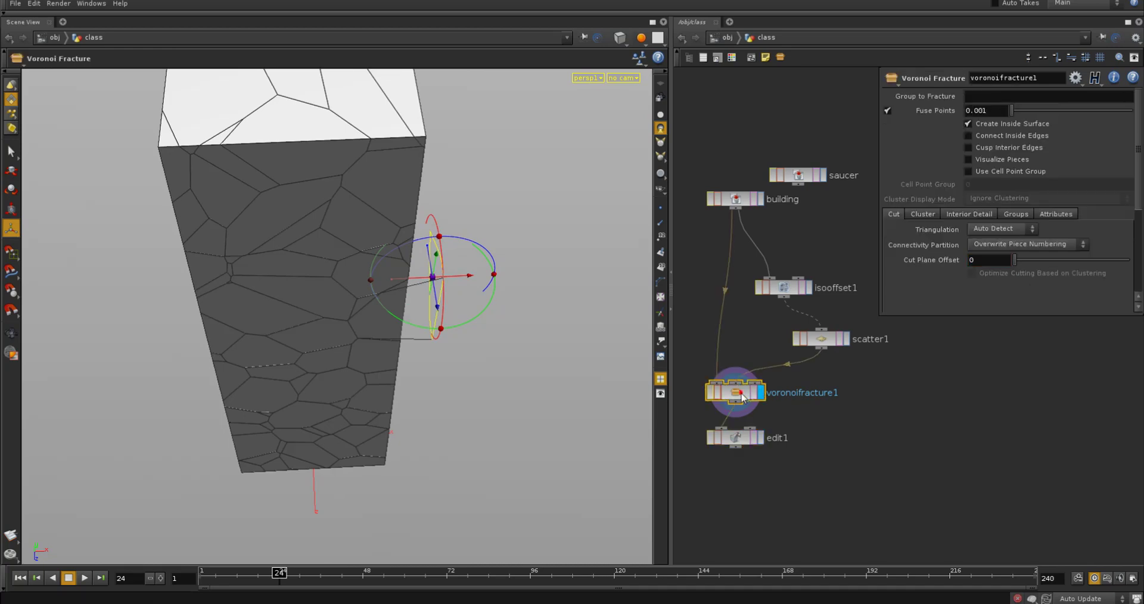
left_click(998, 137)
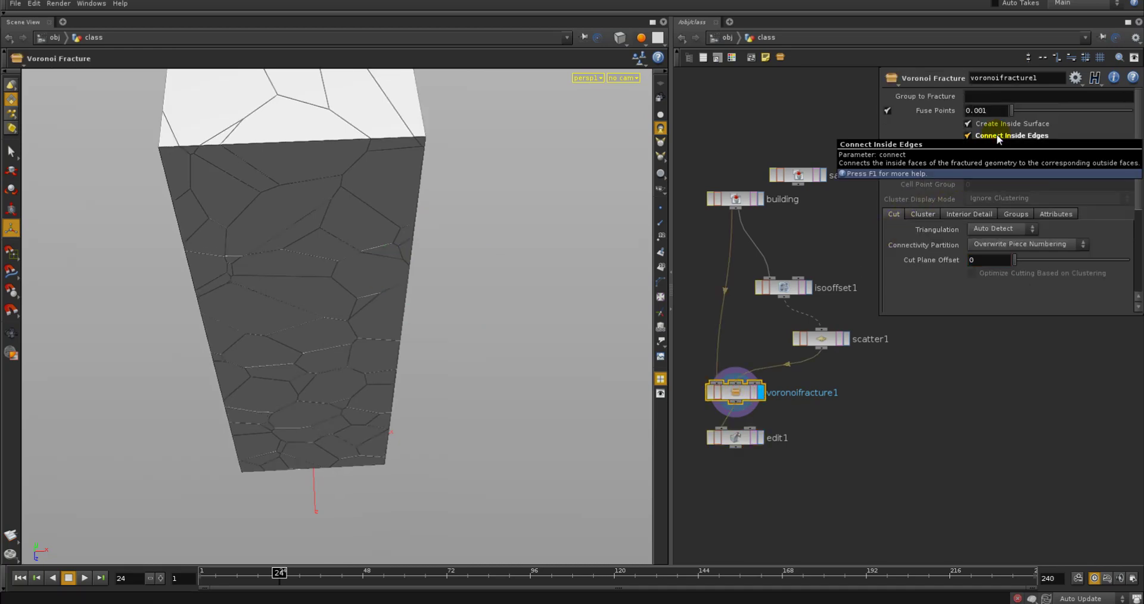
middle_click(738, 395)
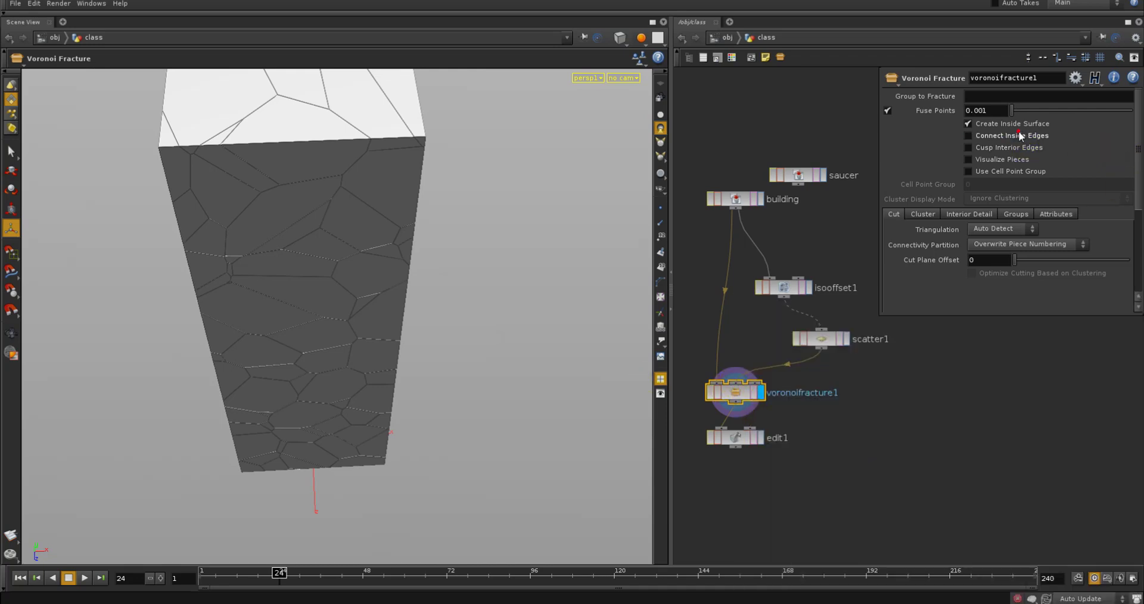
left_click(739, 438)
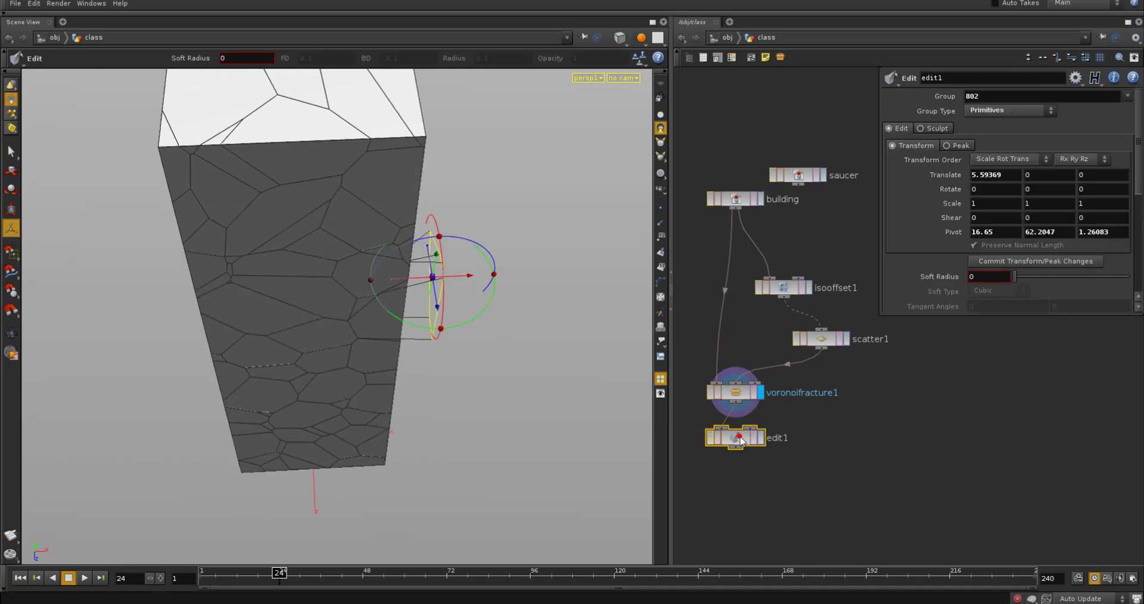
key("Delete")
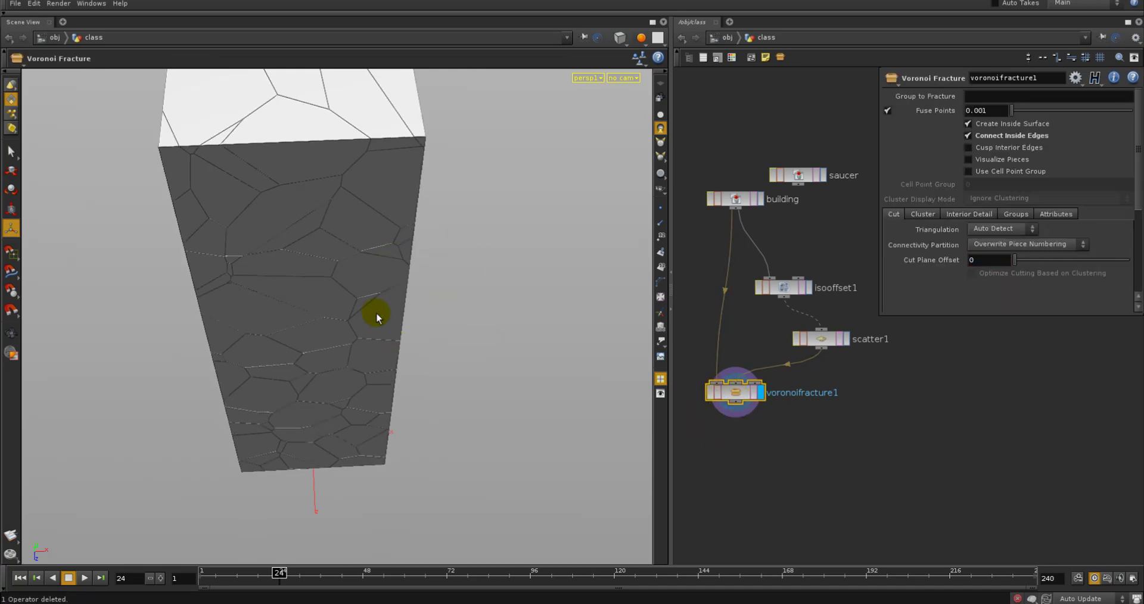
Pull a wide-side face about 16.8 units along X with a new Edit node, inspect its connected edges, and delete the node.
key("Tab")
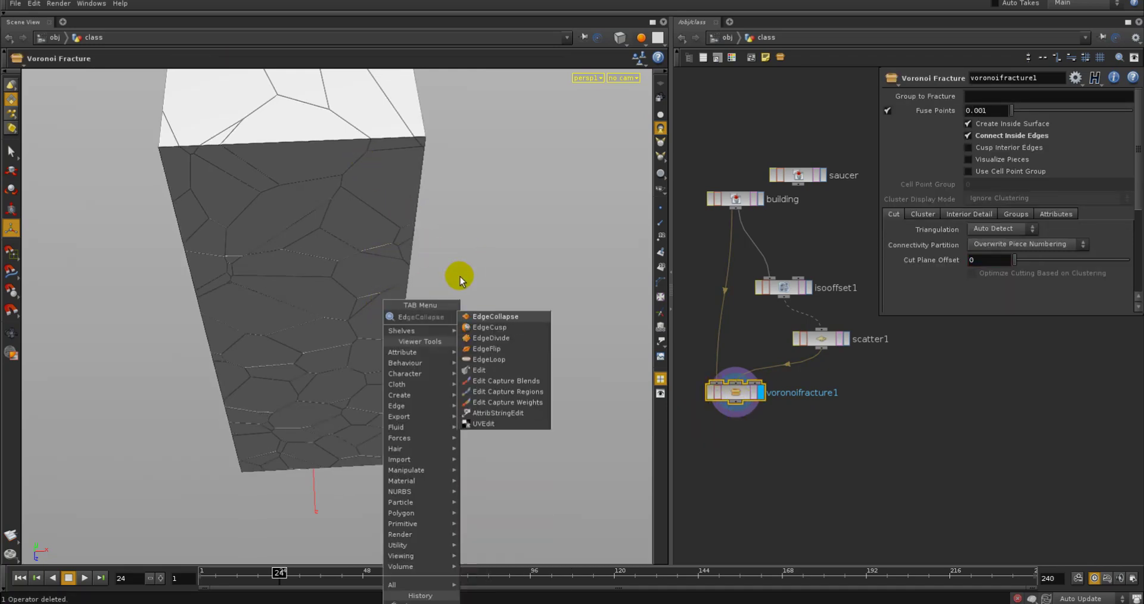
left_click(476, 370)
left_click(389, 305)
key("Return")
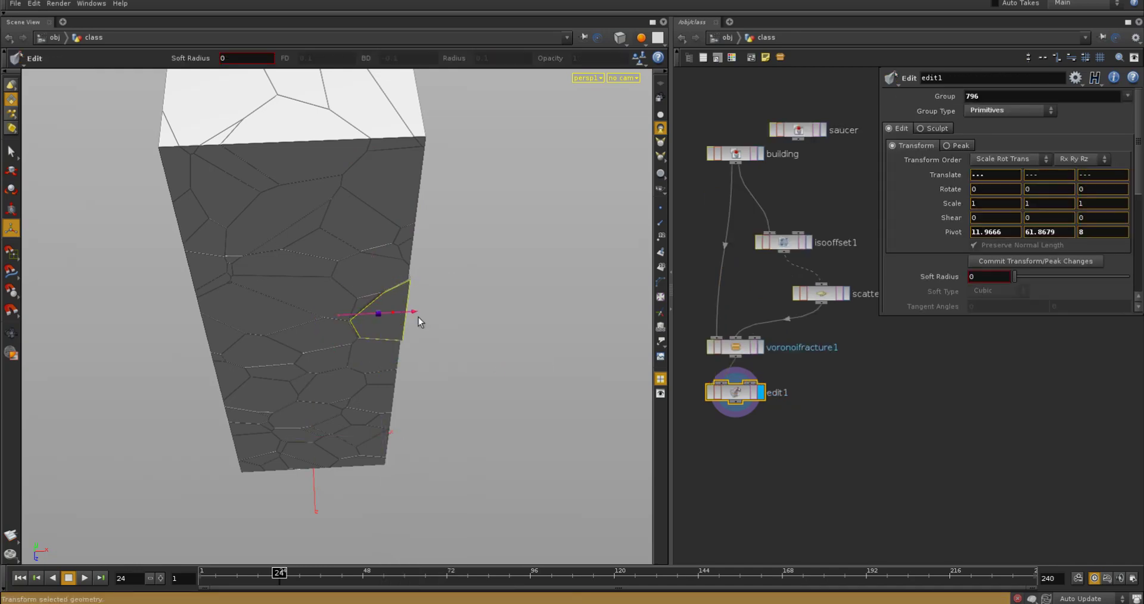
left_click_drag(418, 317, 504, 320)
right_click_drag(503, 320, 506, 330, "alt")
left_click_drag(506, 329, 438, 257, "alt")
mouse_move(490, 286)
left_mouse_down("alt")
mouse_move(525, 270)
mouse_move(544, 204)
mouse_move(493, 239)
mouse_move(481, 273)
left_mouse_up("alt")
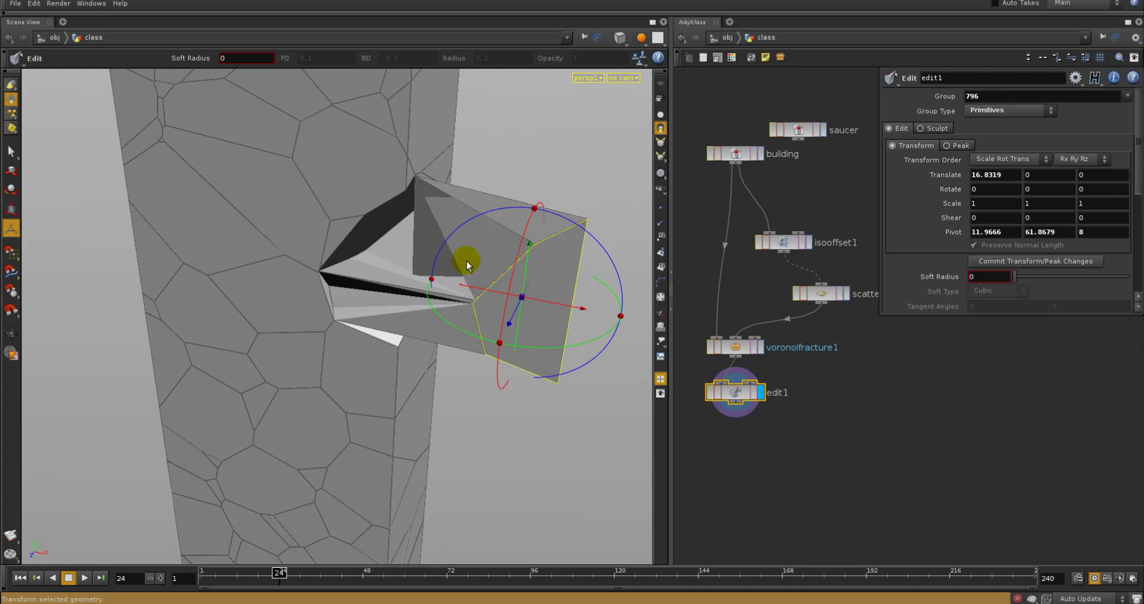
key("Delete")
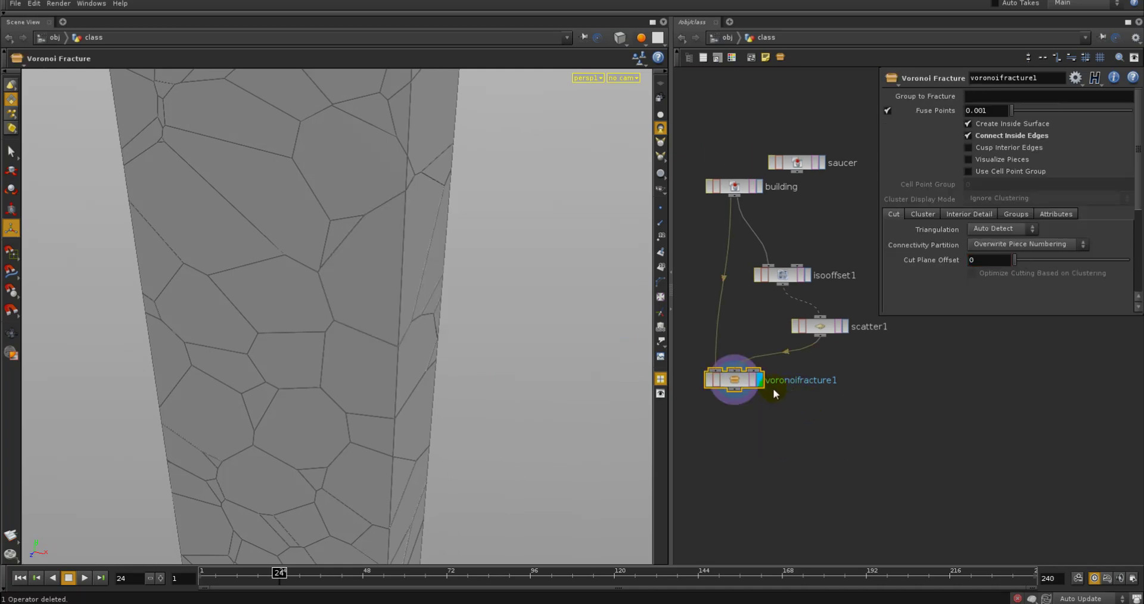
Move the Voronoi Fracture node farther below the Scatter node in the network.
left_click_drag(742, 379, 742, 395)
middle_click_drag(825, 390, 828, 423)
left_click_drag(796, 197, 795, 197)
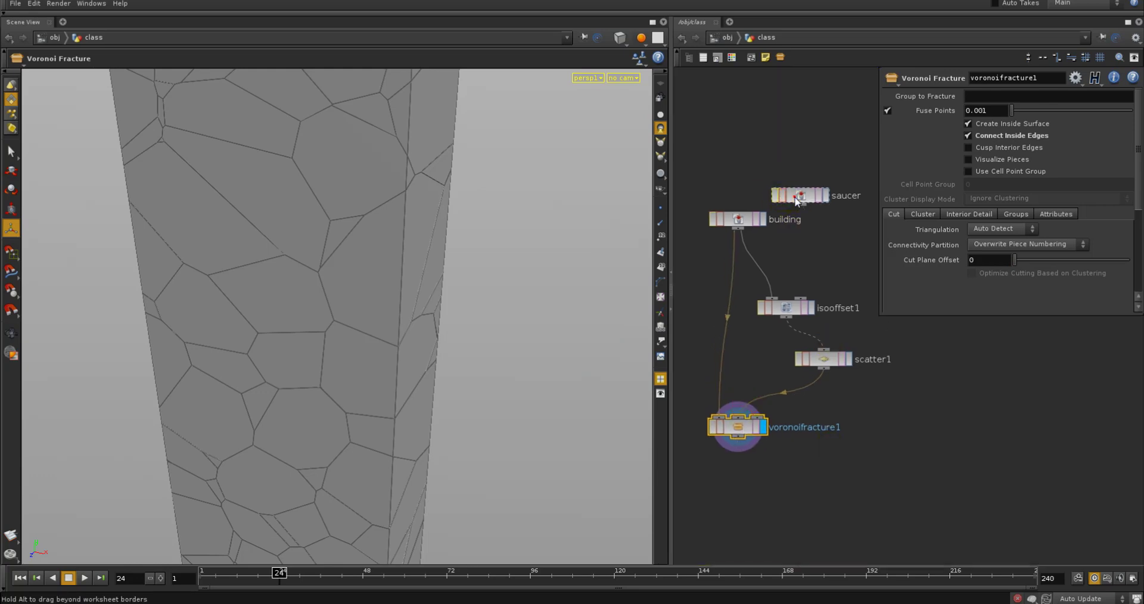
Review the fracture chain by selecting the building node and displaying the IsoOffset, Scatter and Voronoi Fracture results in turn.
left_click(745, 220)
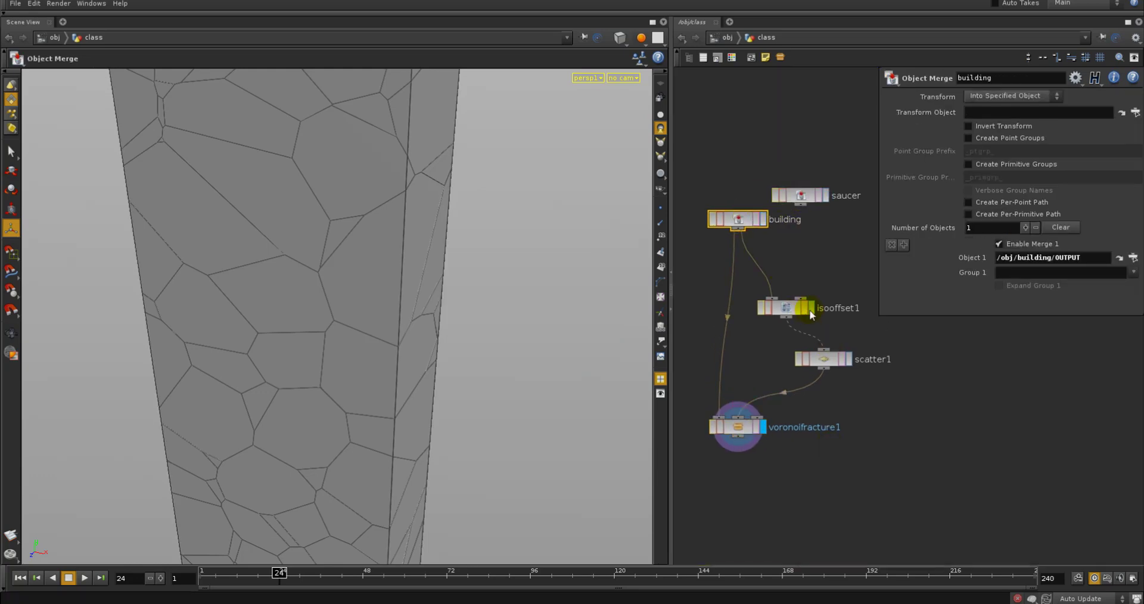
left_click(809, 307)
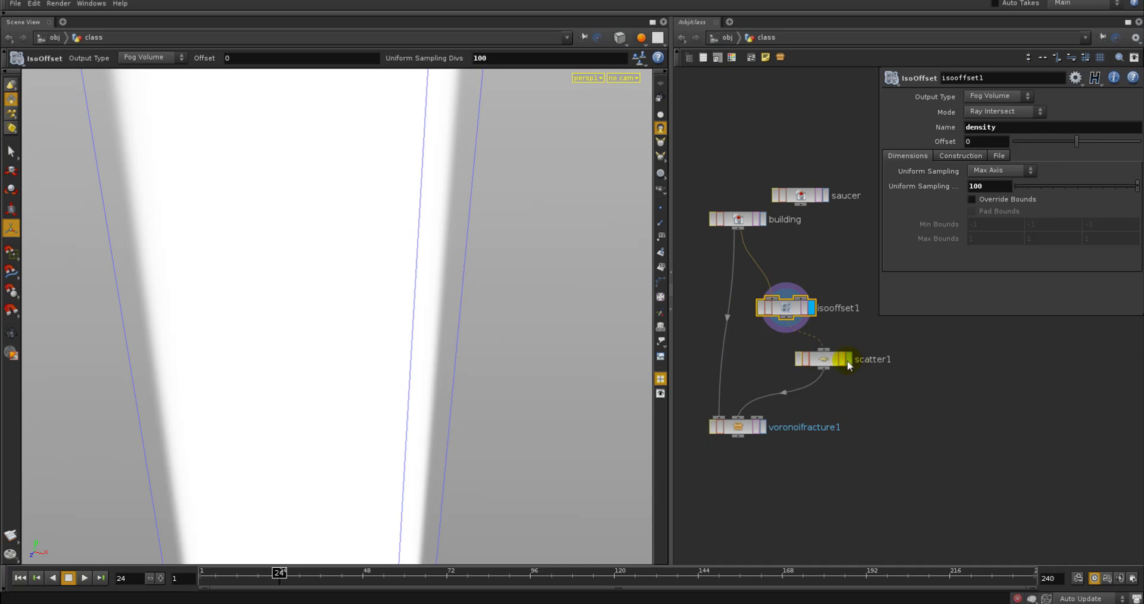
left_click(837, 356)
left_click(763, 427)
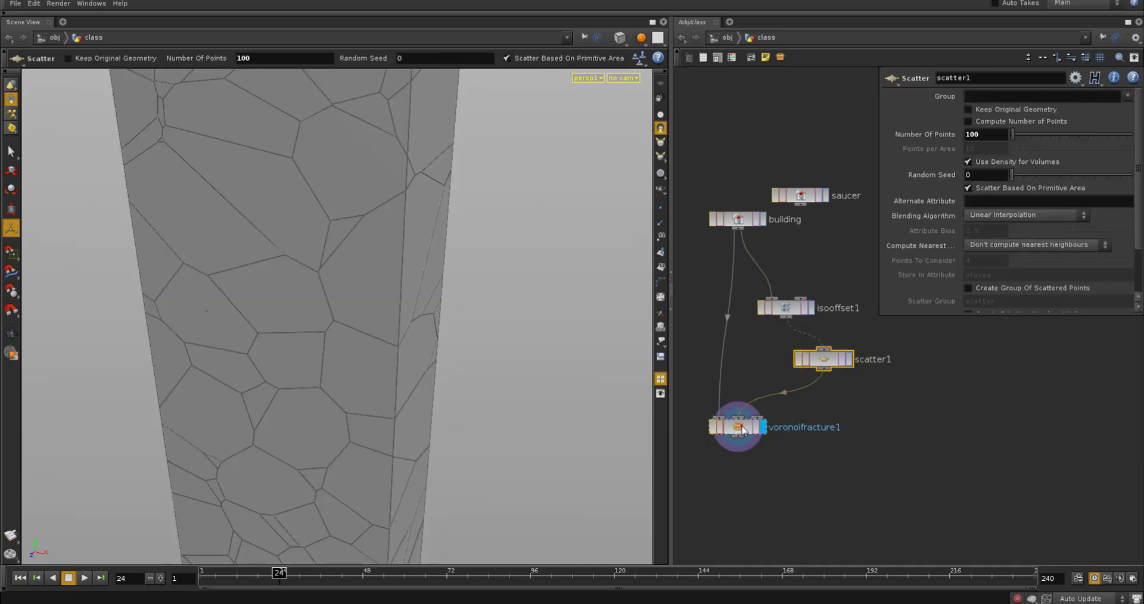